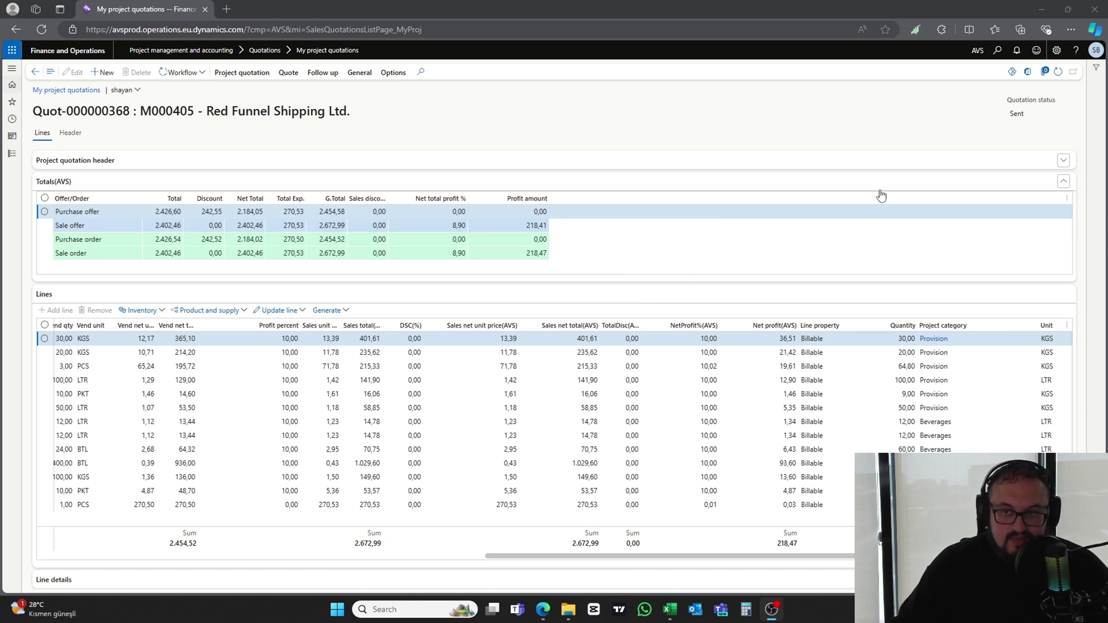
Check the quotation status, and switch to Excel to review the customer's approved quantities in the APPRV column for all items
double_click(1020, 115)
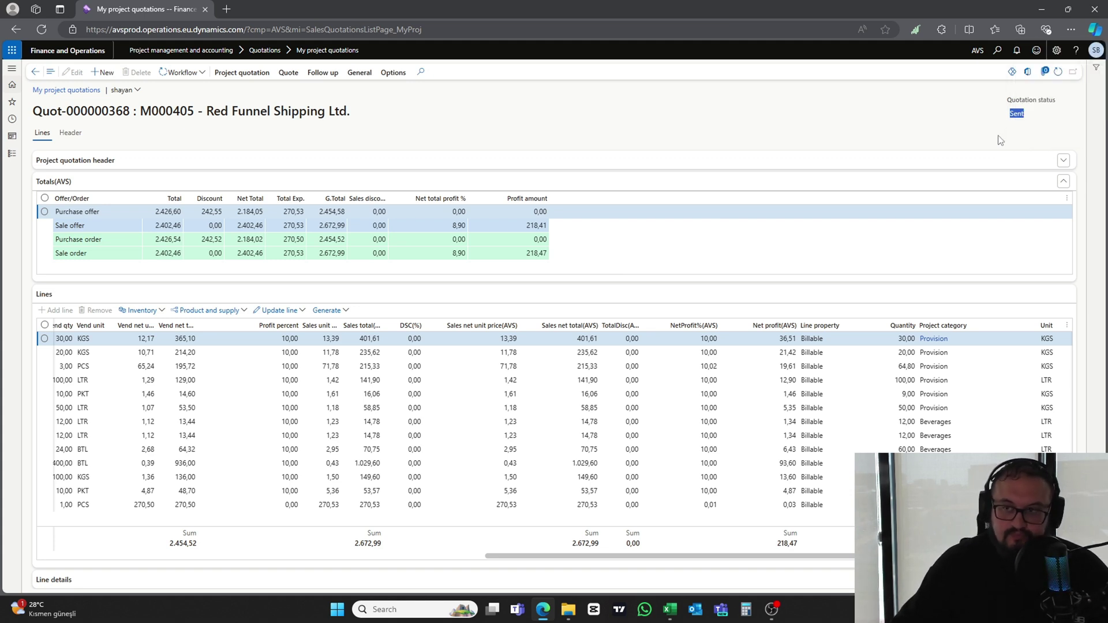
click(1024, 106)
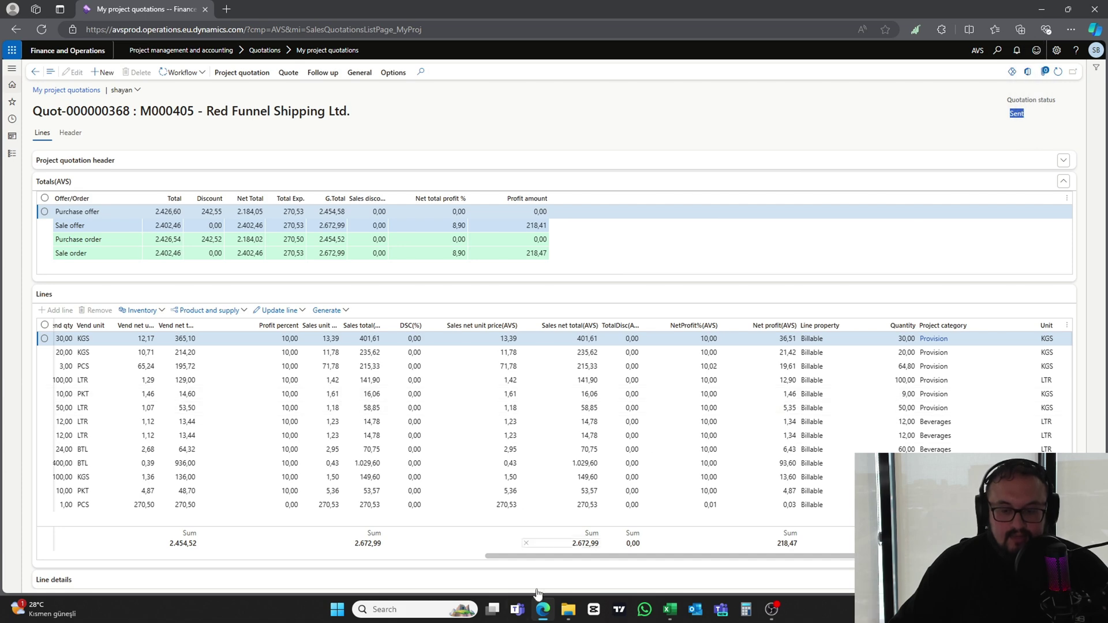
mouse_move(669, 605)
click(674, 465)
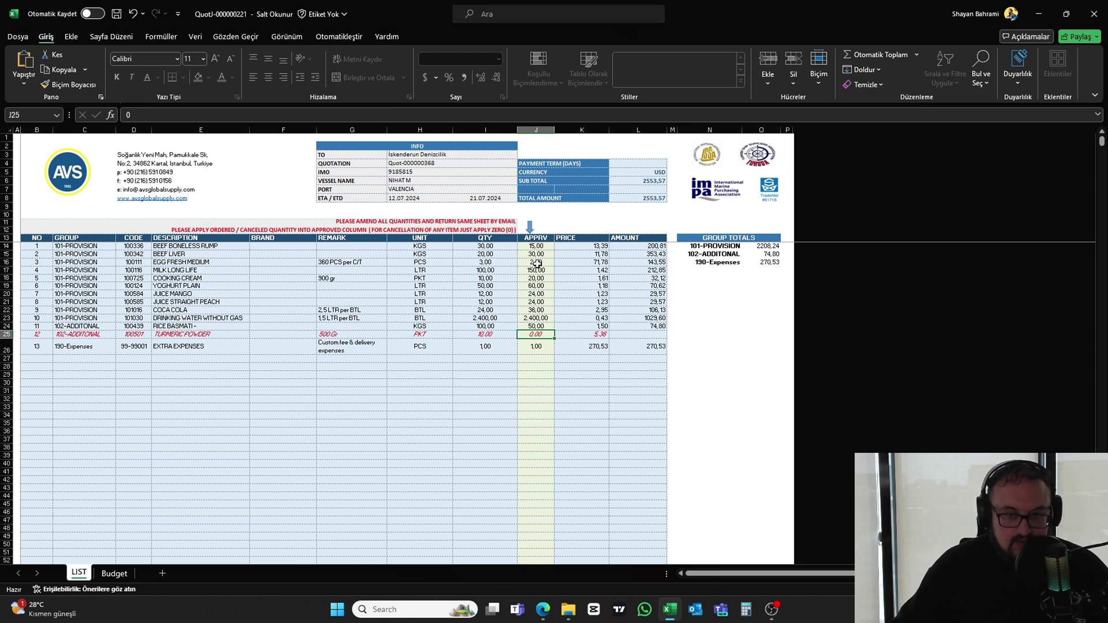
click(536, 130)
click(570, 455)
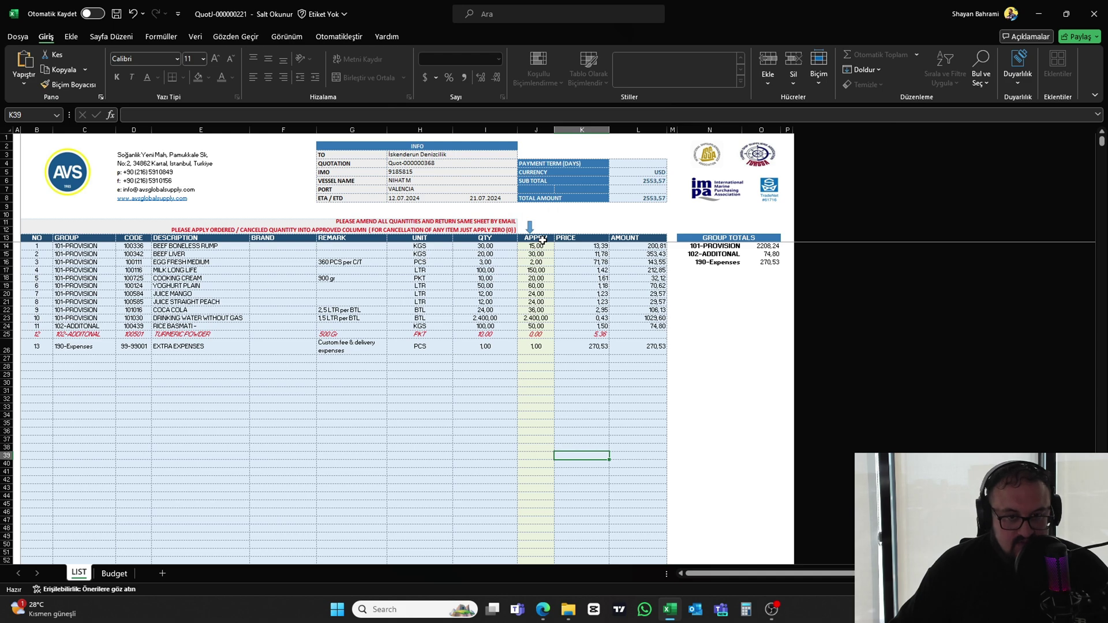
click(542, 247)
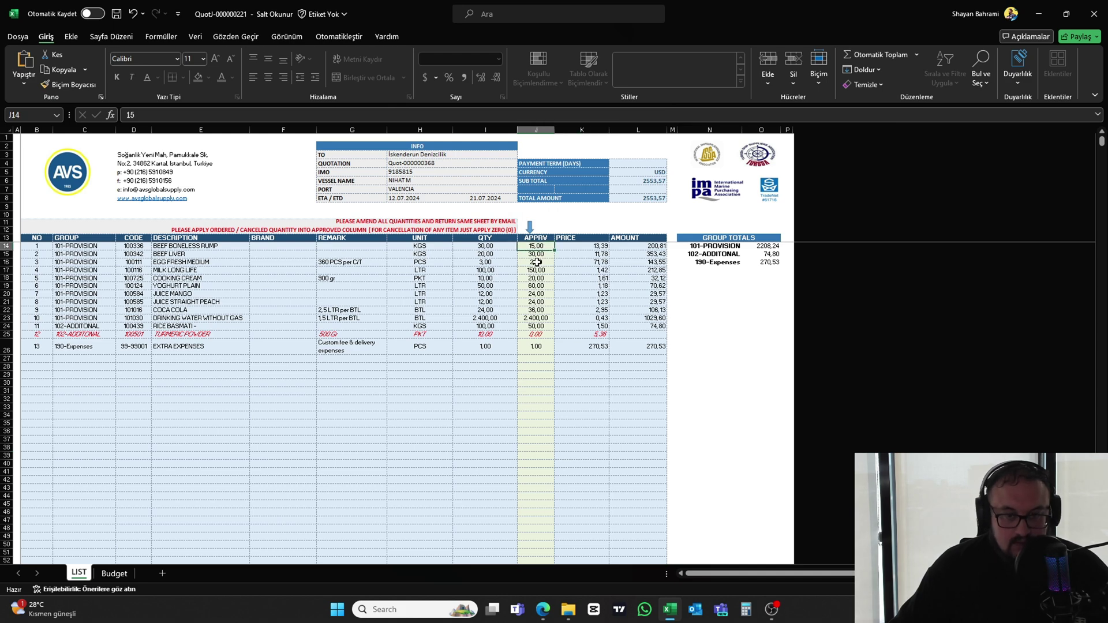
key(Down)
key(Down)
key(Down)
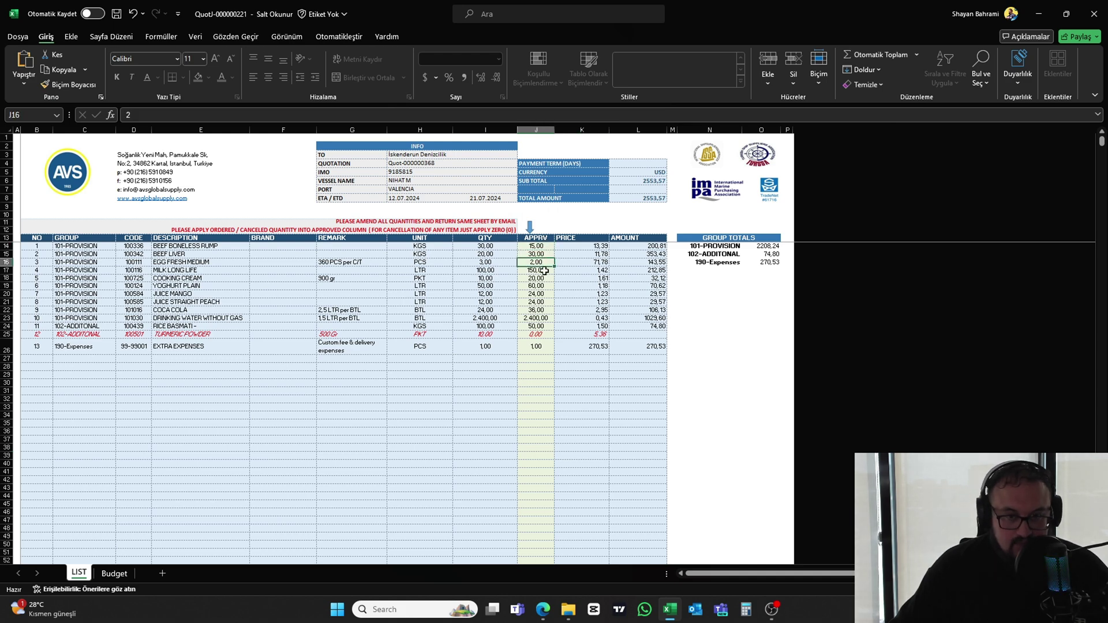
key(Down)
key(Down)
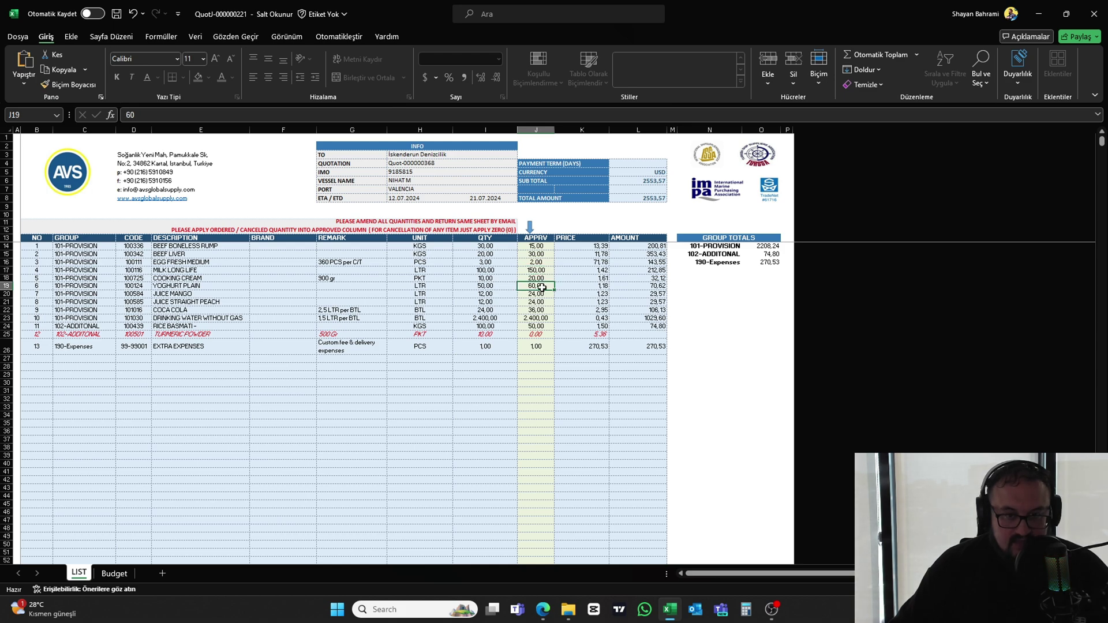
key(Down)
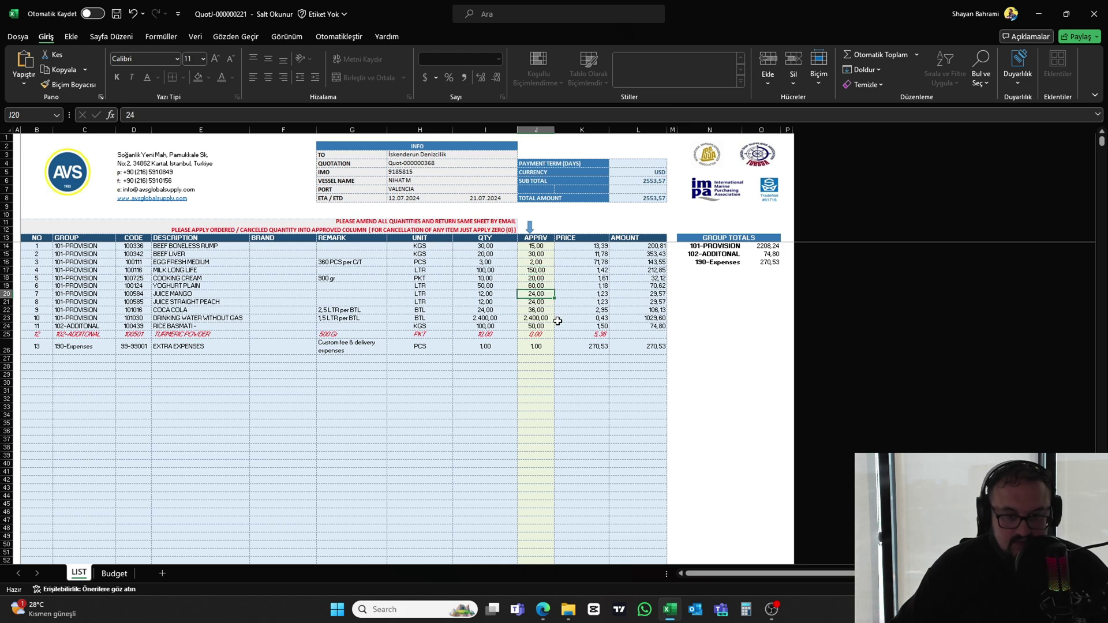
key(Down)
key(Down)
key(Down)
key(Down)
key(Down)
key(Down)
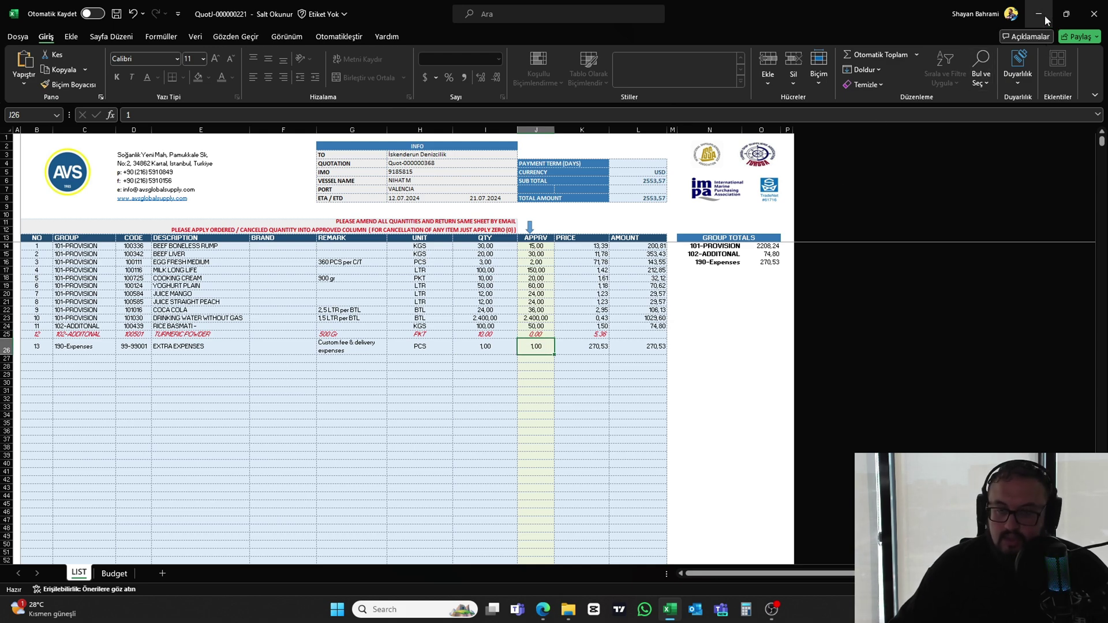
drag(545, 247, 552, 353)
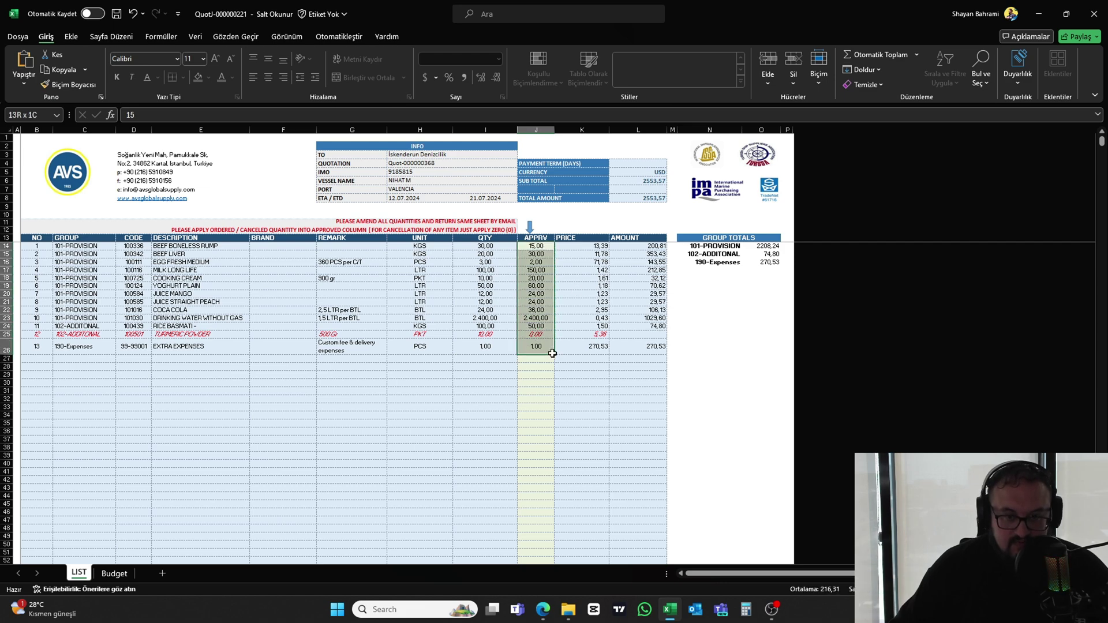
Switch back to Finance and Operations, revise the sent quotation and refresh the record
click(1039, 13)
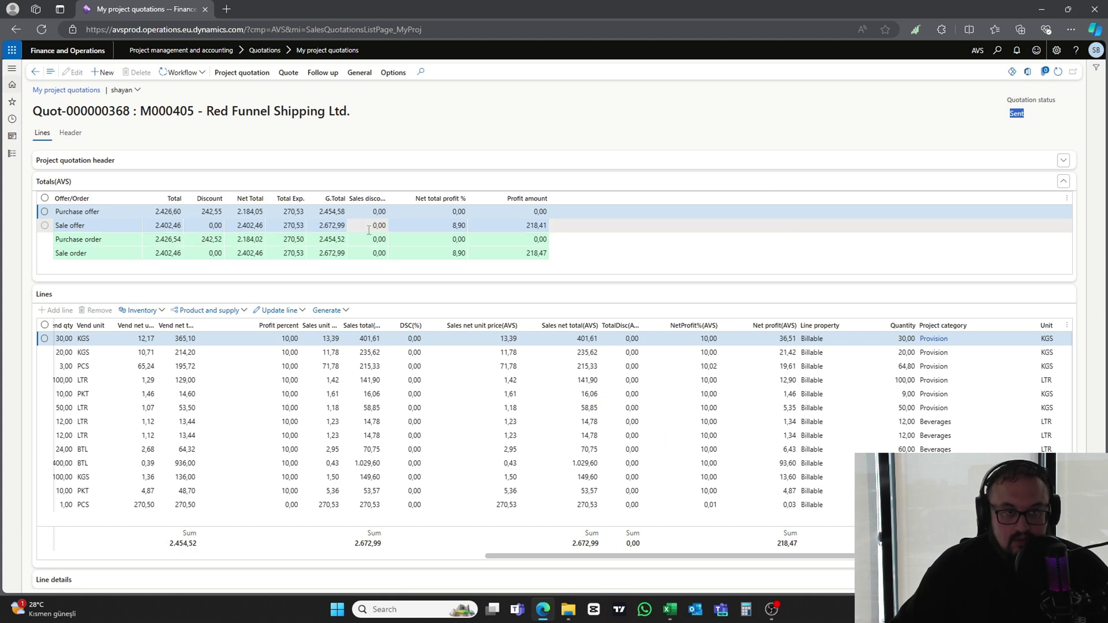
click(293, 78)
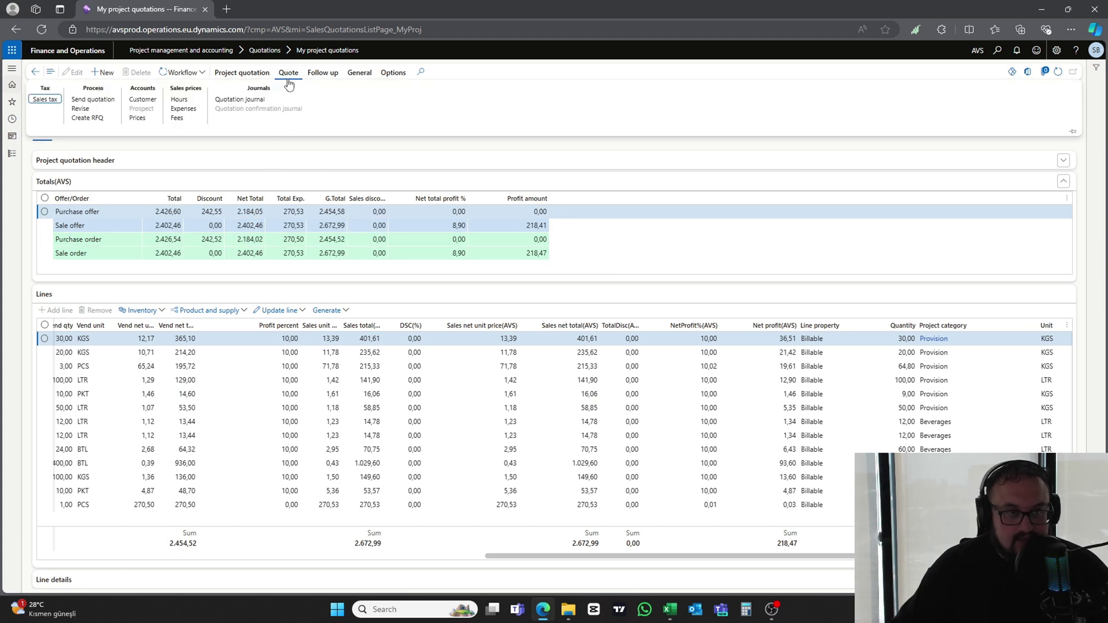
click(82, 109)
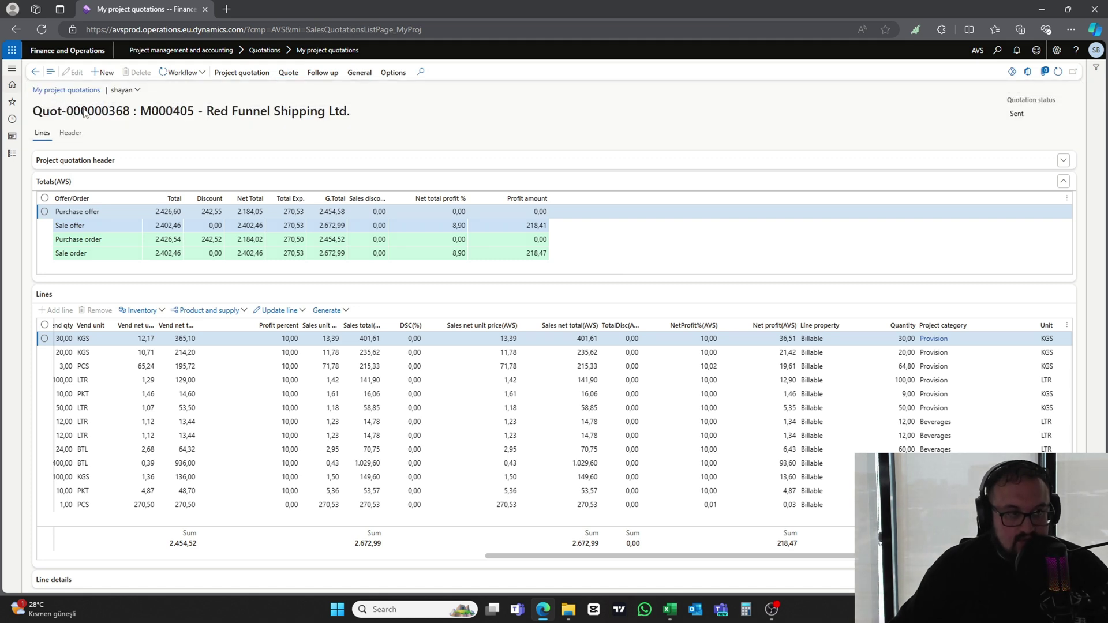
click(1059, 76)
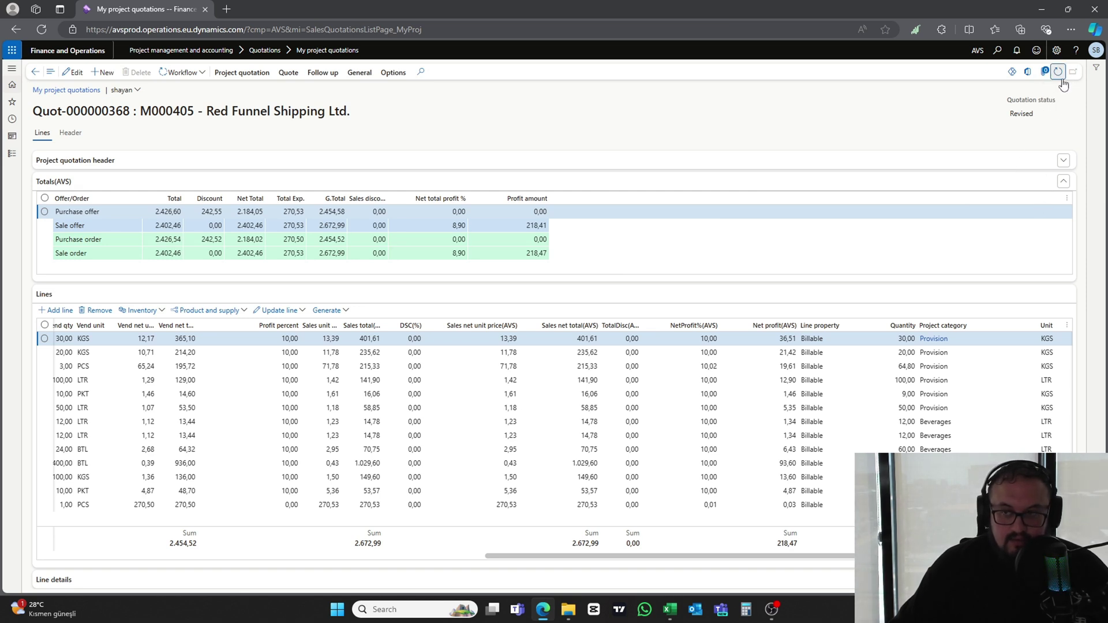
Bring the Vend qty column of the quotation lines into edit mode, and copy approved quantities J14:J26 from the Excel sheet
drag(744, 558, 820, 566)
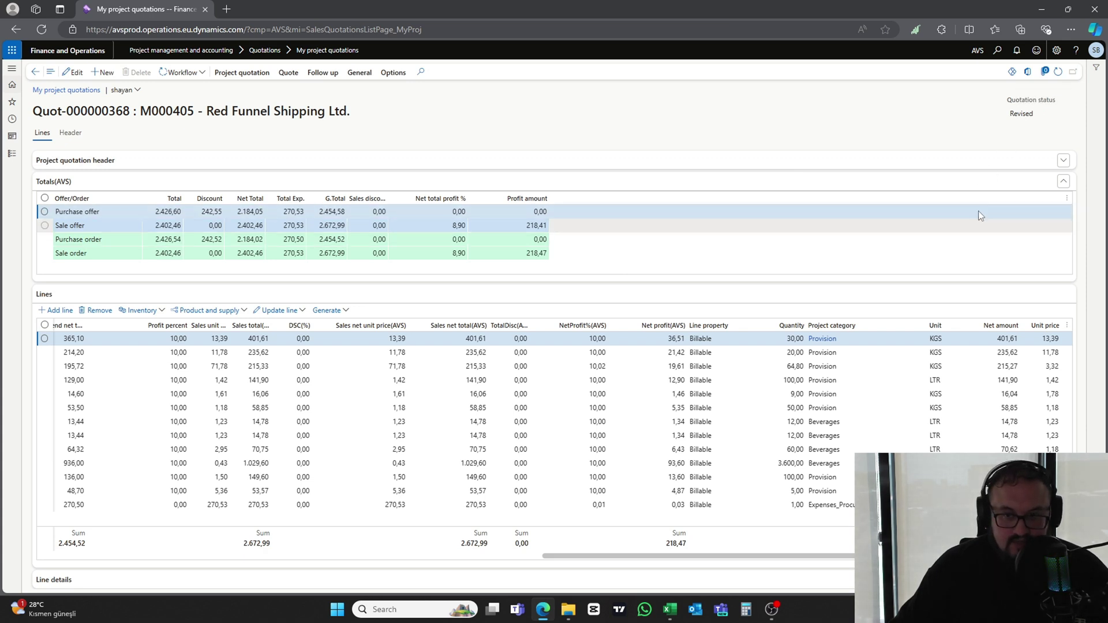
drag(760, 561, 596, 560)
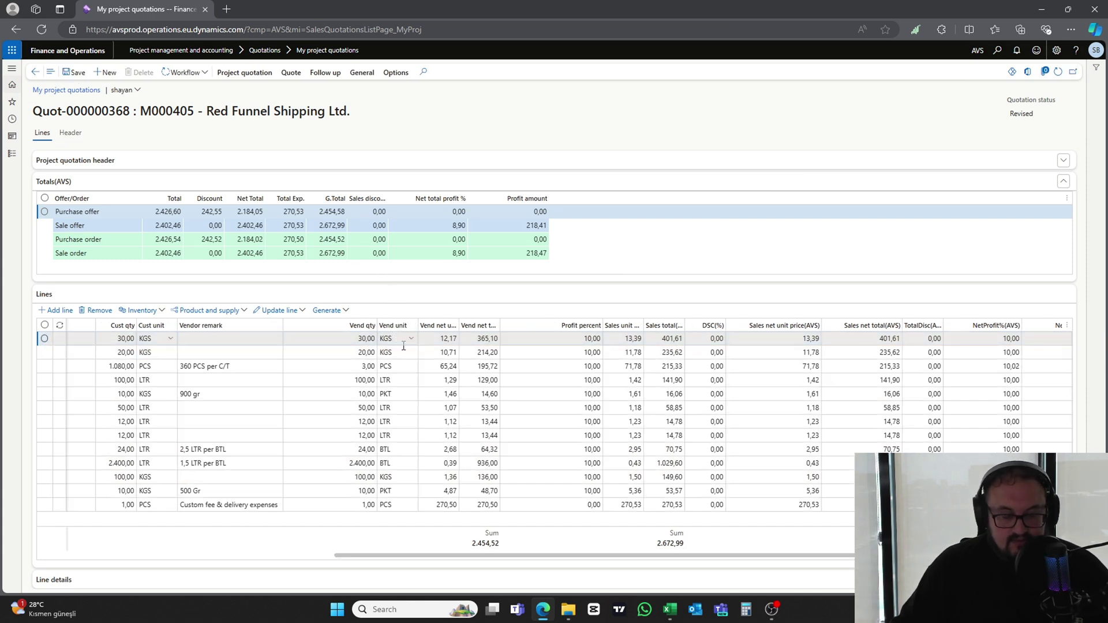
click(669, 609)
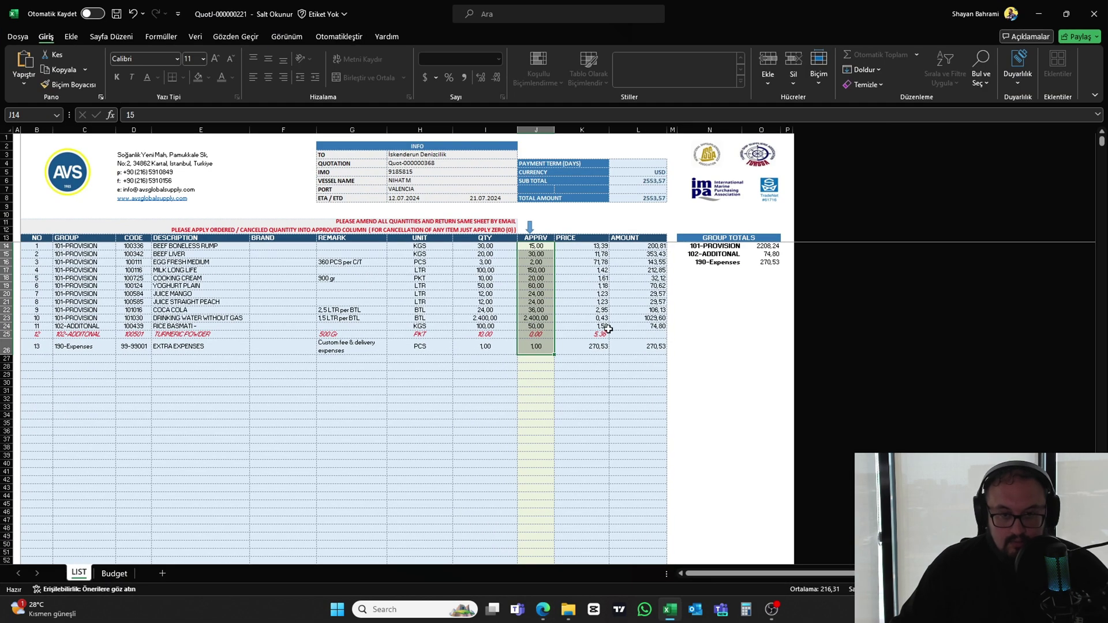
drag(537, 246, 542, 351)
key(ctrl+c)
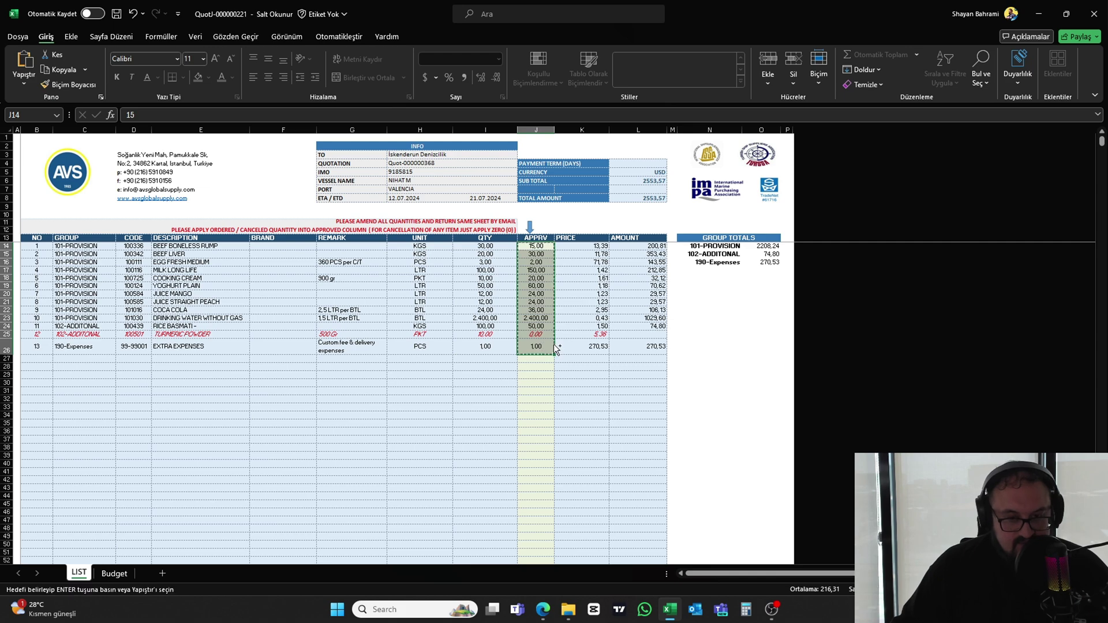
Switch back to Finance and Operations and paste the approved quantities into the Vend qty column from the first quotation line down
key(alt+Tab)
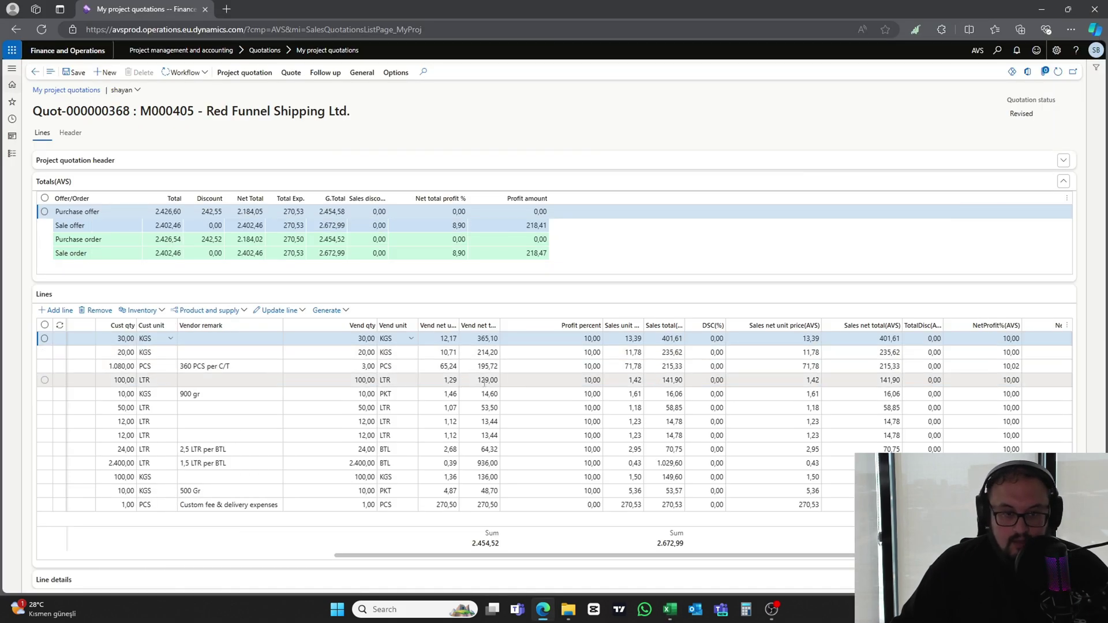
click(350, 338)
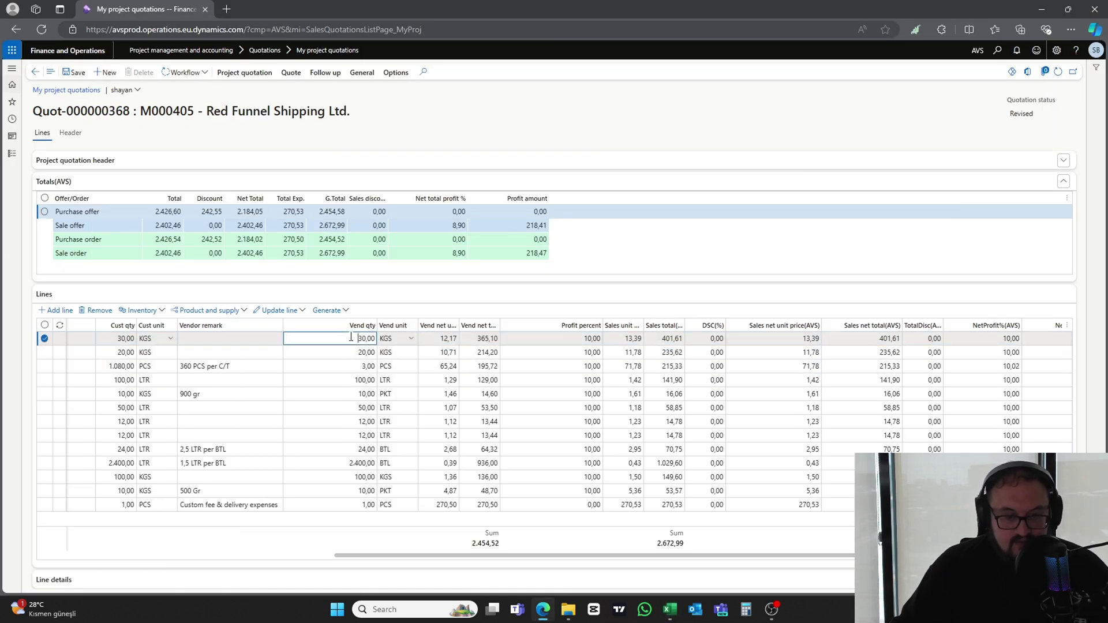
key(ctrl+v)
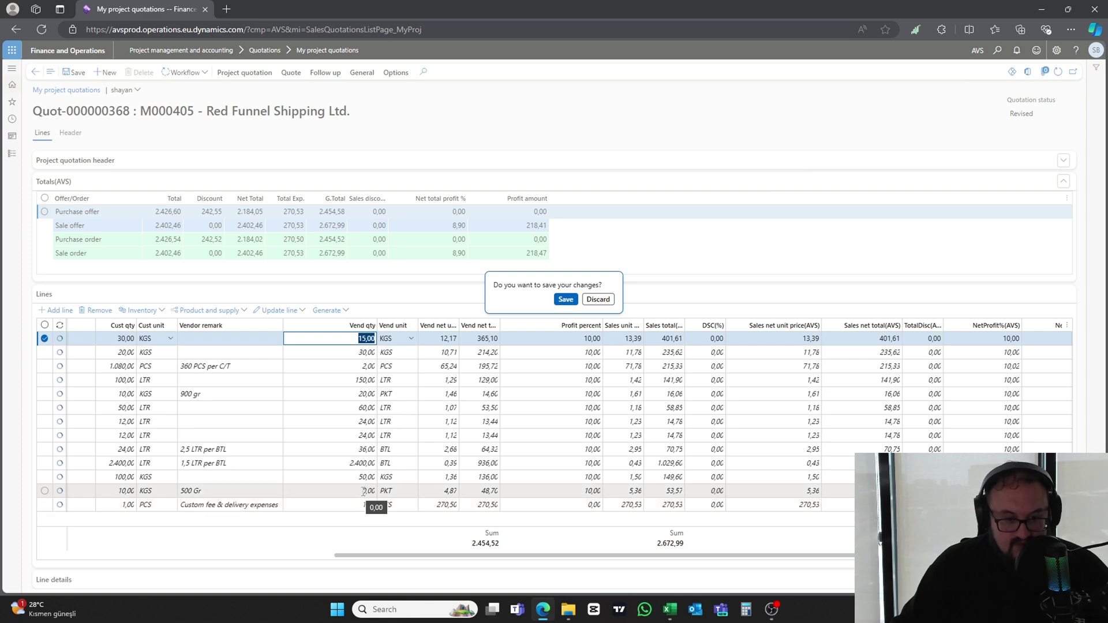
Check the cancelled turmeric powder item in the Excel sheet, and save the pasted quantities in the Finance and Operations quotation
click(669, 609)
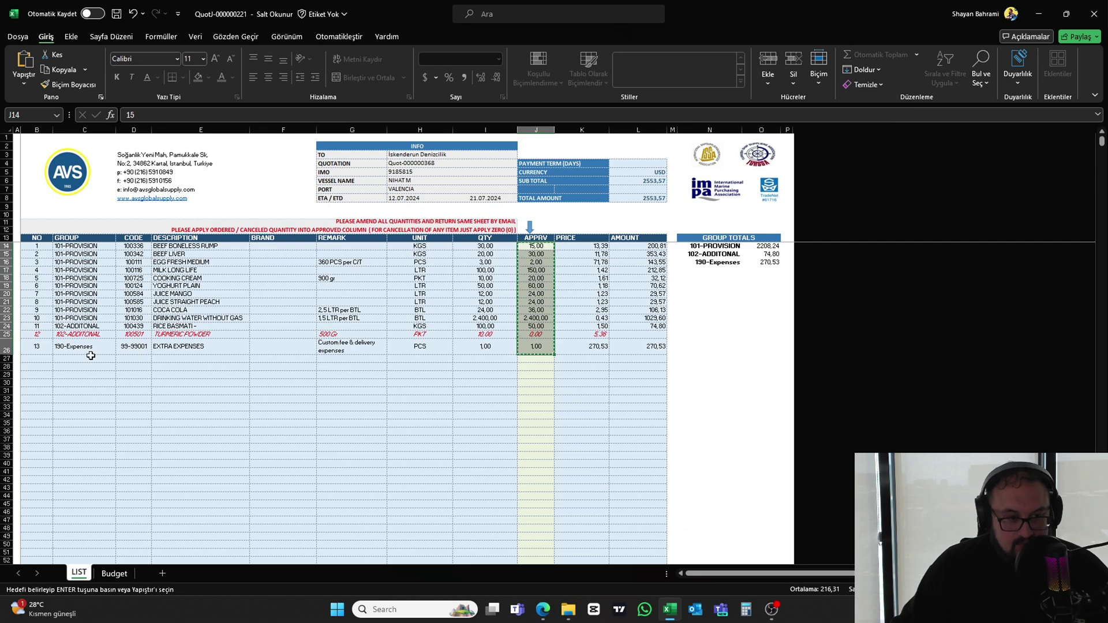
click(7, 334)
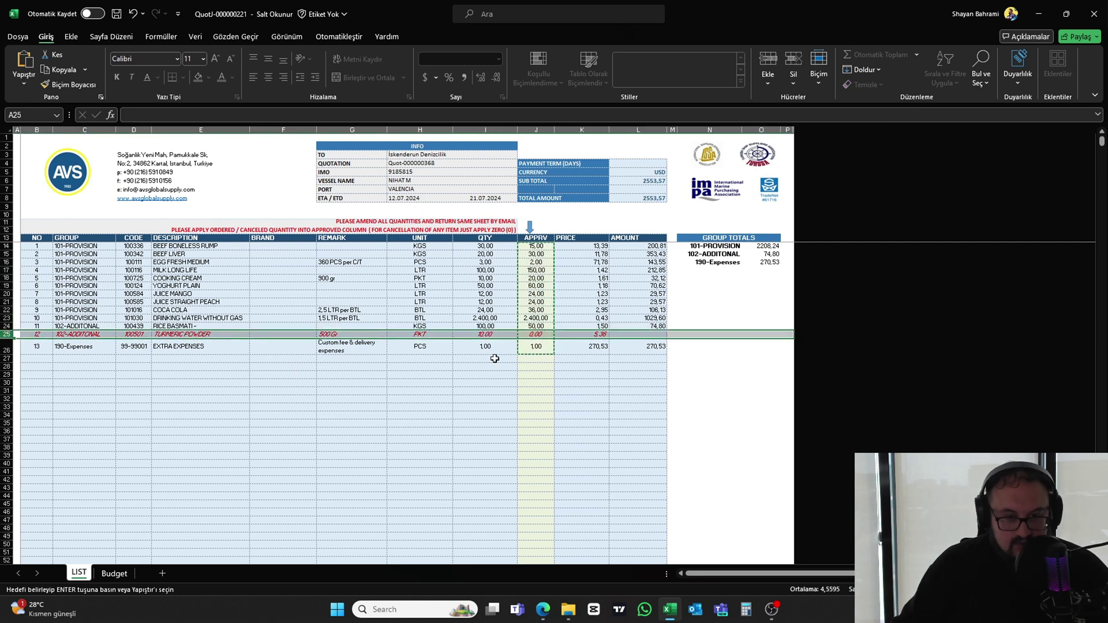
click(546, 335)
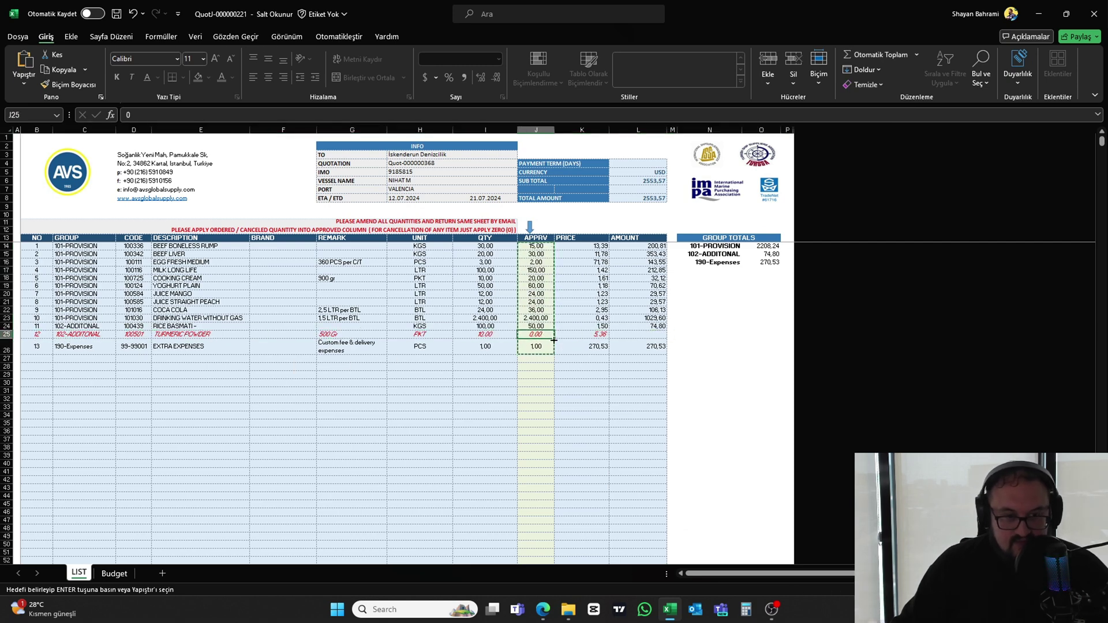
key(alt+Tab)
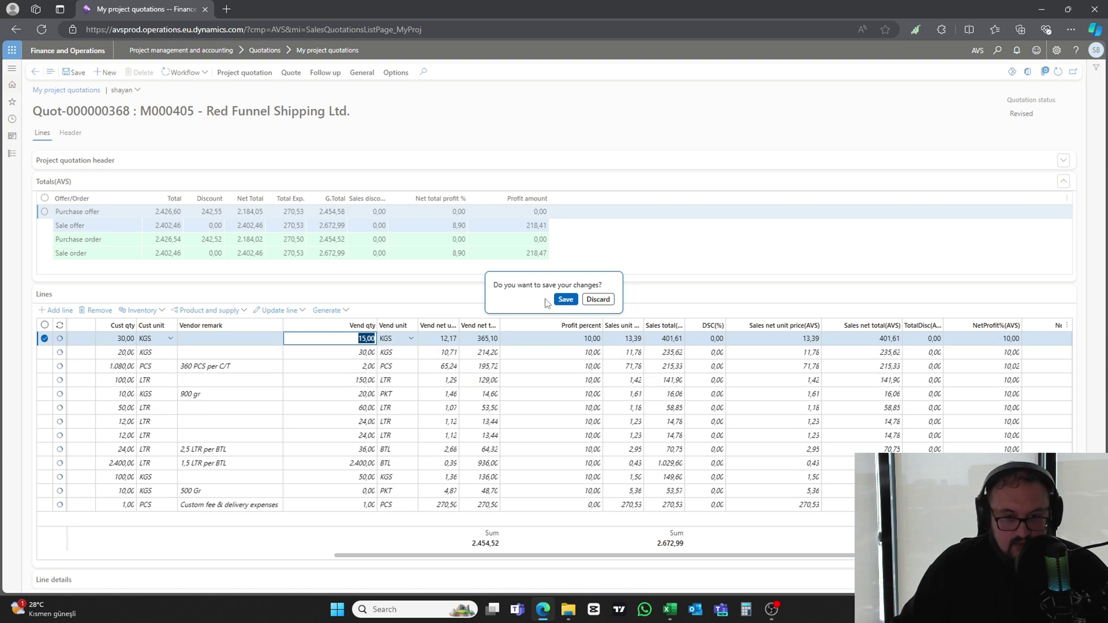
click(565, 300)
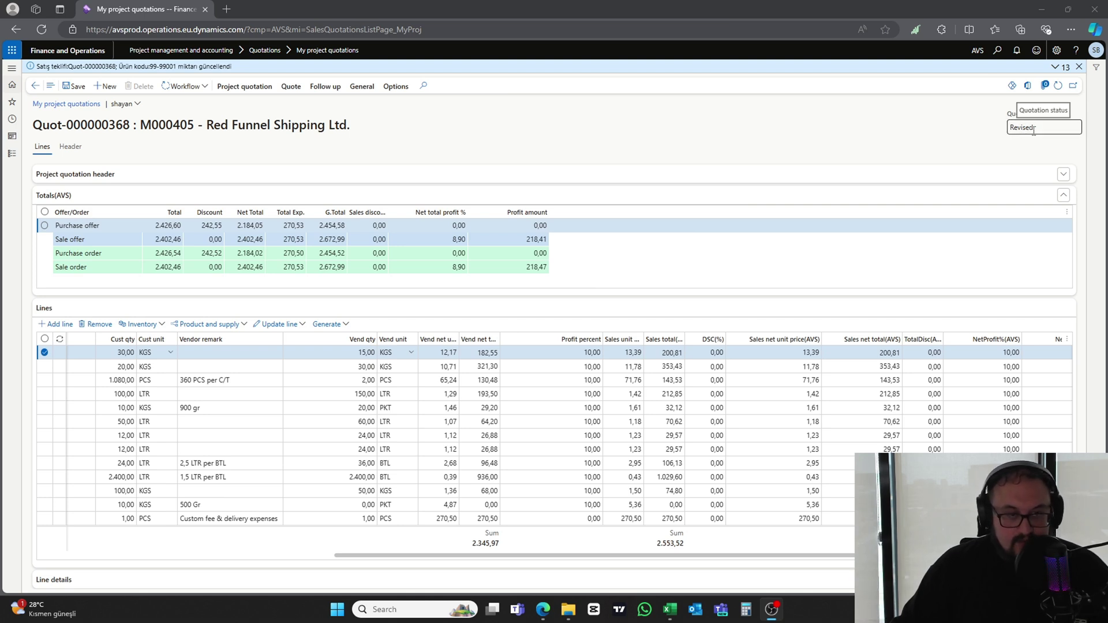
Check the quotation status and submit the revised quotation to the workflow
click(1038, 128)
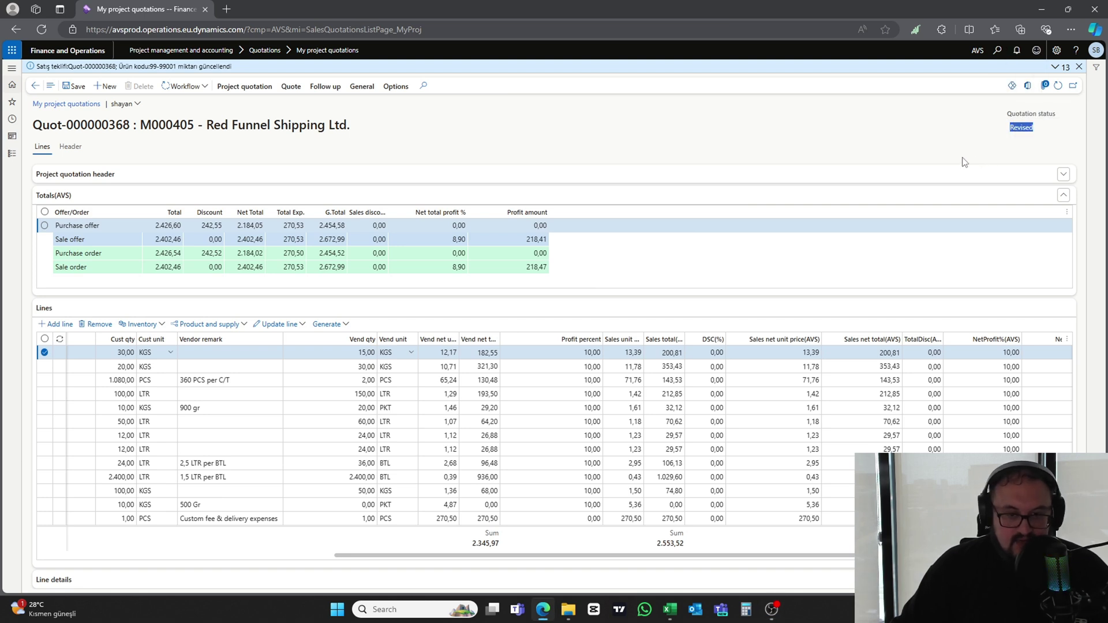
click(206, 88)
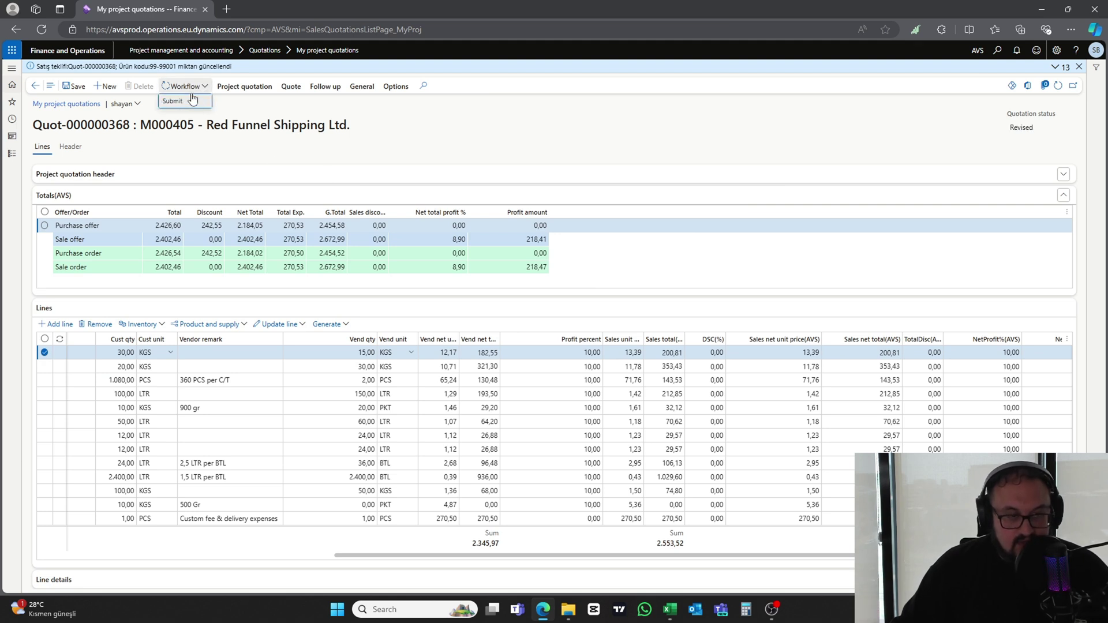
click(191, 101)
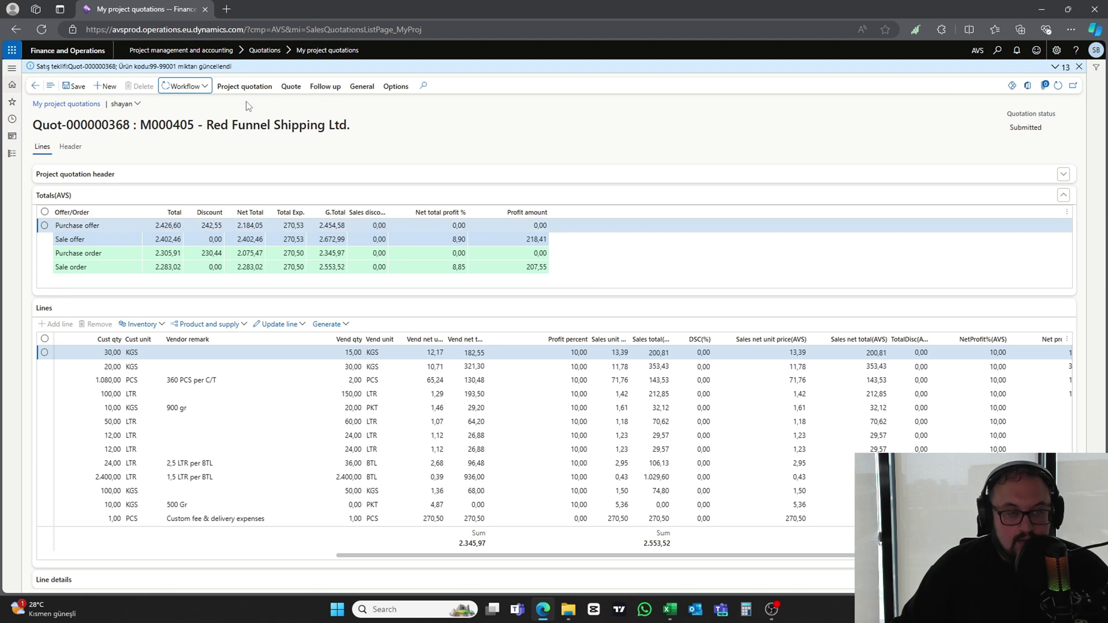
Check whether the submitted quotation can be sent or confirmed, and which workflow actions it offers
click(245, 86)
click(291, 86)
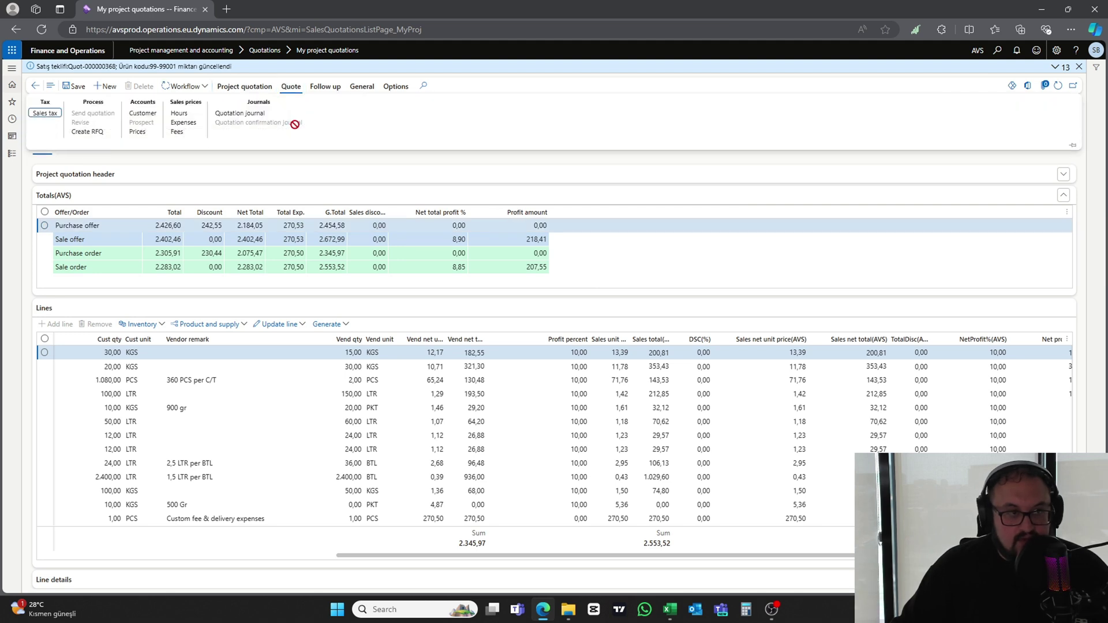
click(1051, 92)
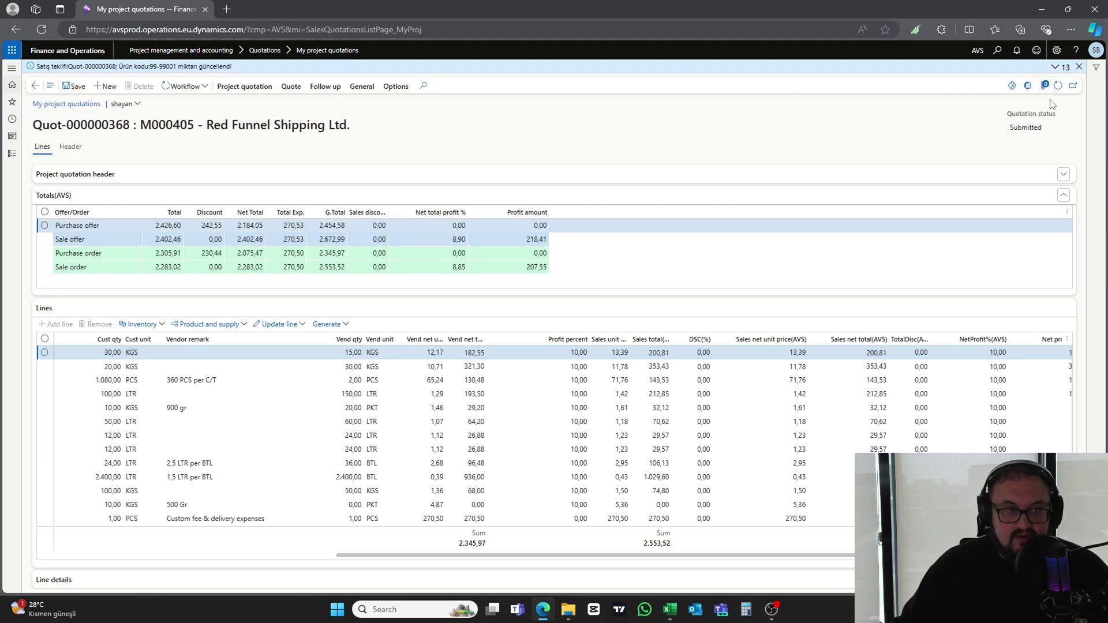
click(291, 86)
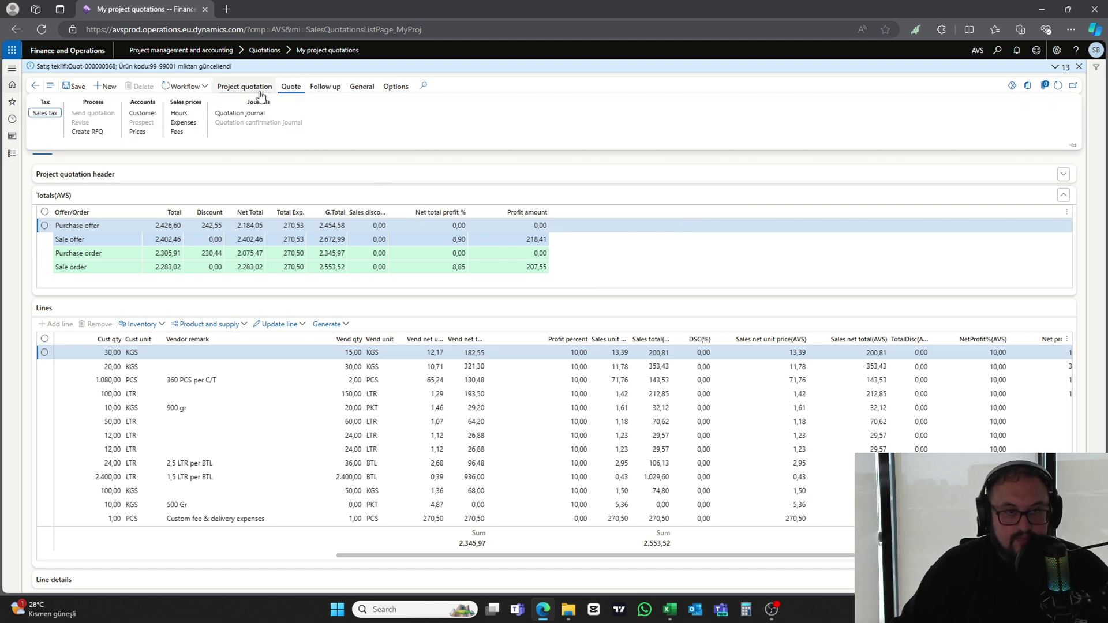
click(192, 88)
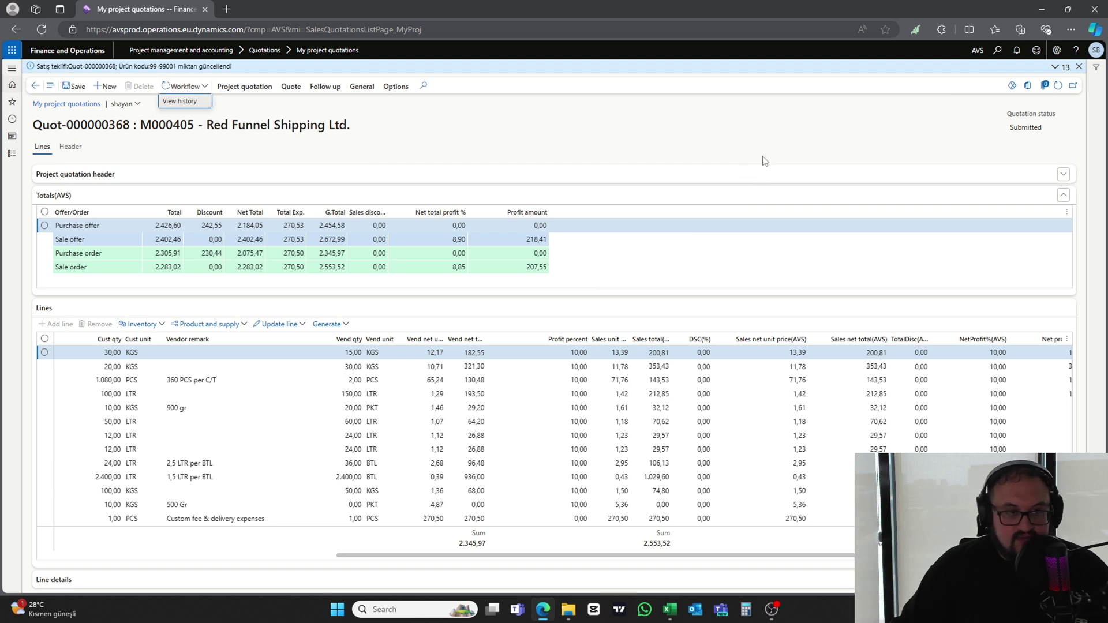
key(Escape)
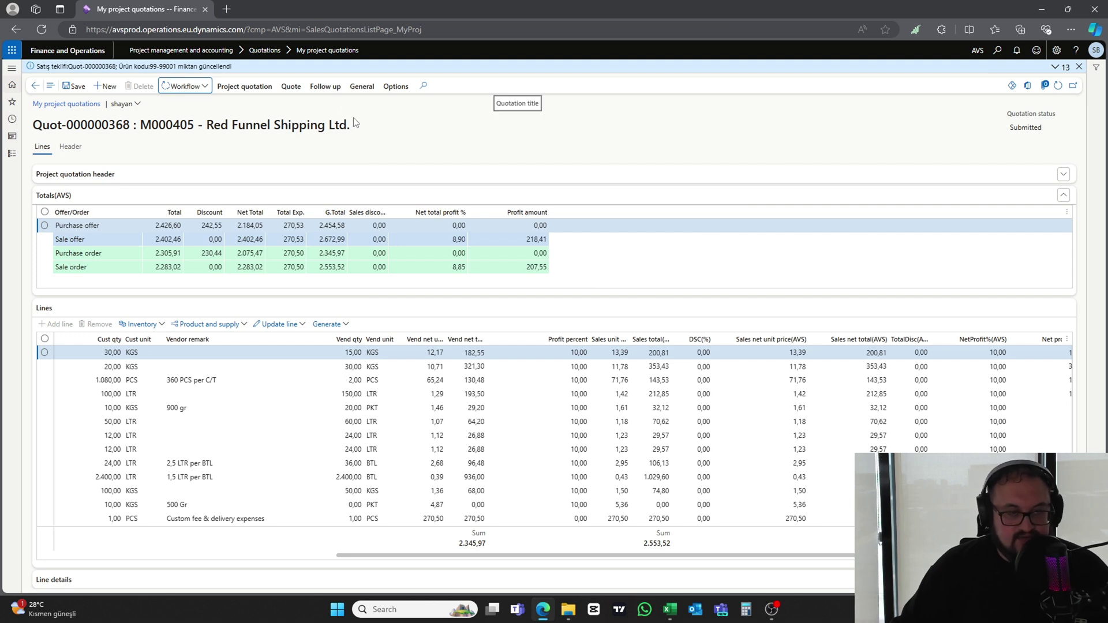
click(291, 86)
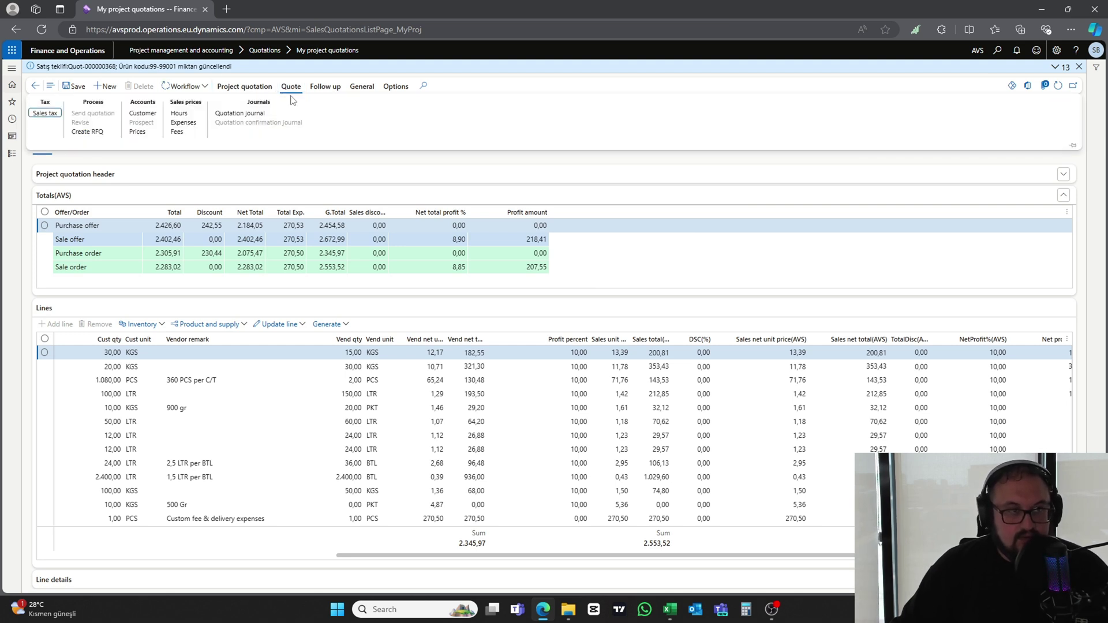
Refresh the submitted quotation and check whether Send quotation or Revise is available for it
key(Escape)
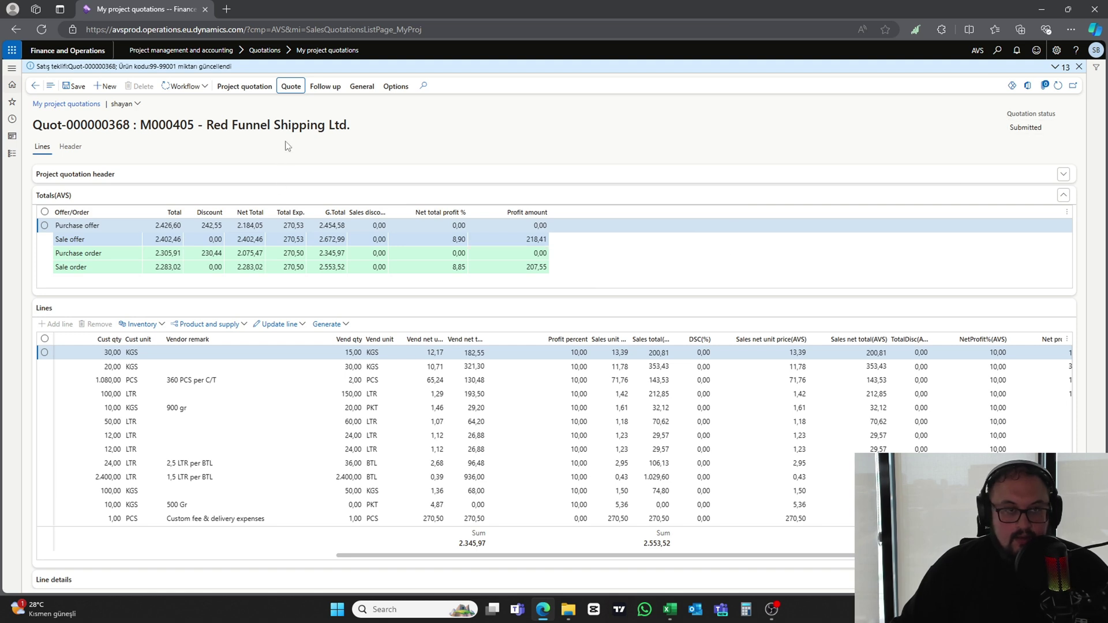
click(293, 90)
click(317, 90)
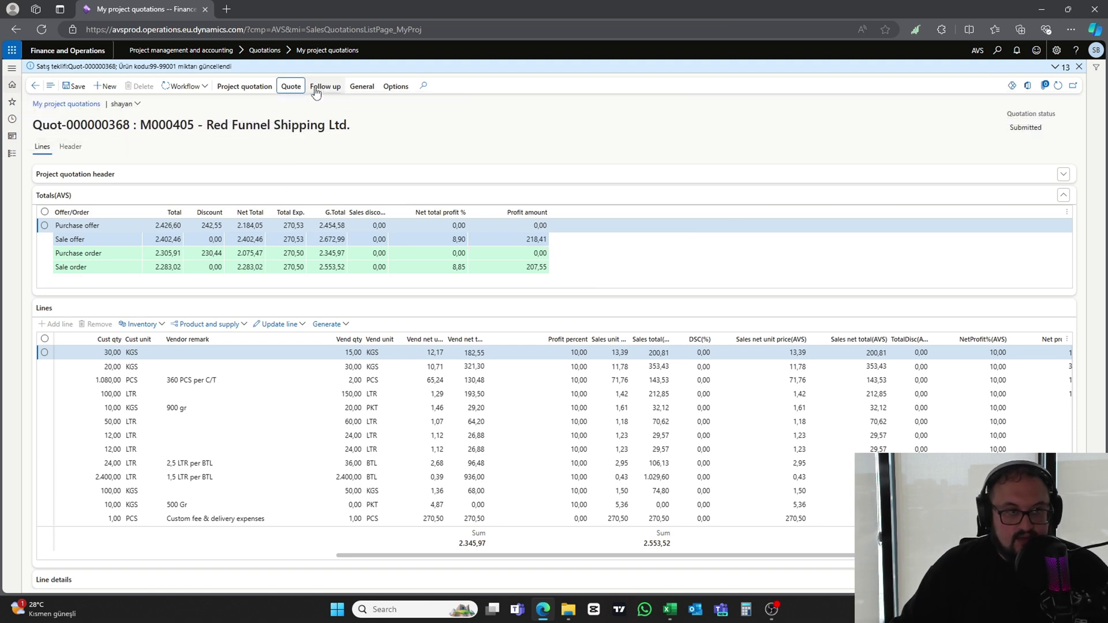
click(291, 88)
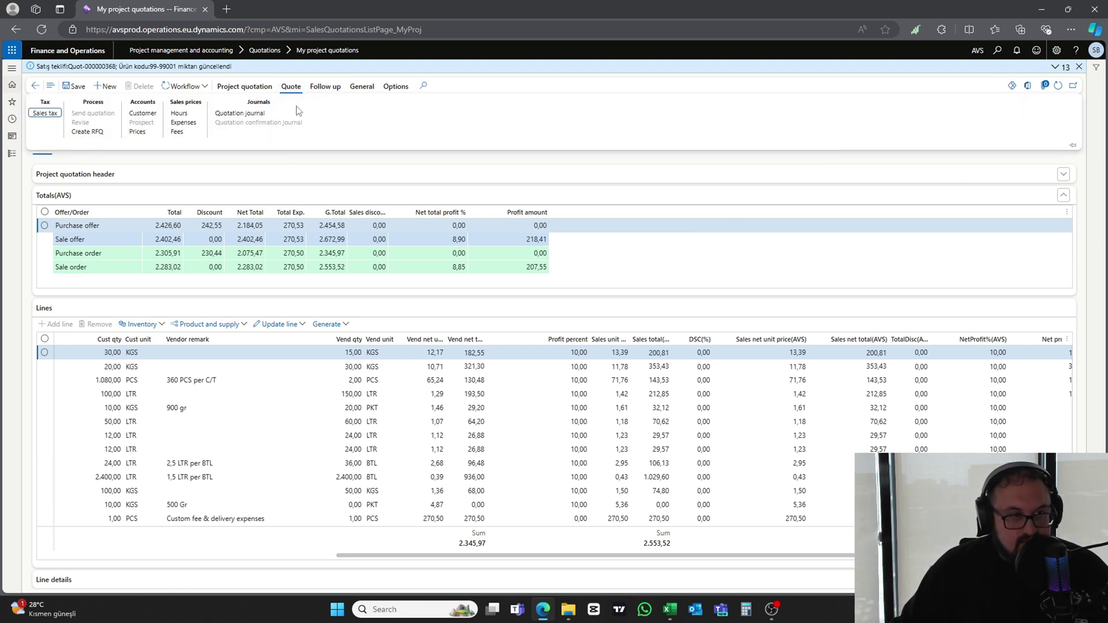
click(1058, 86)
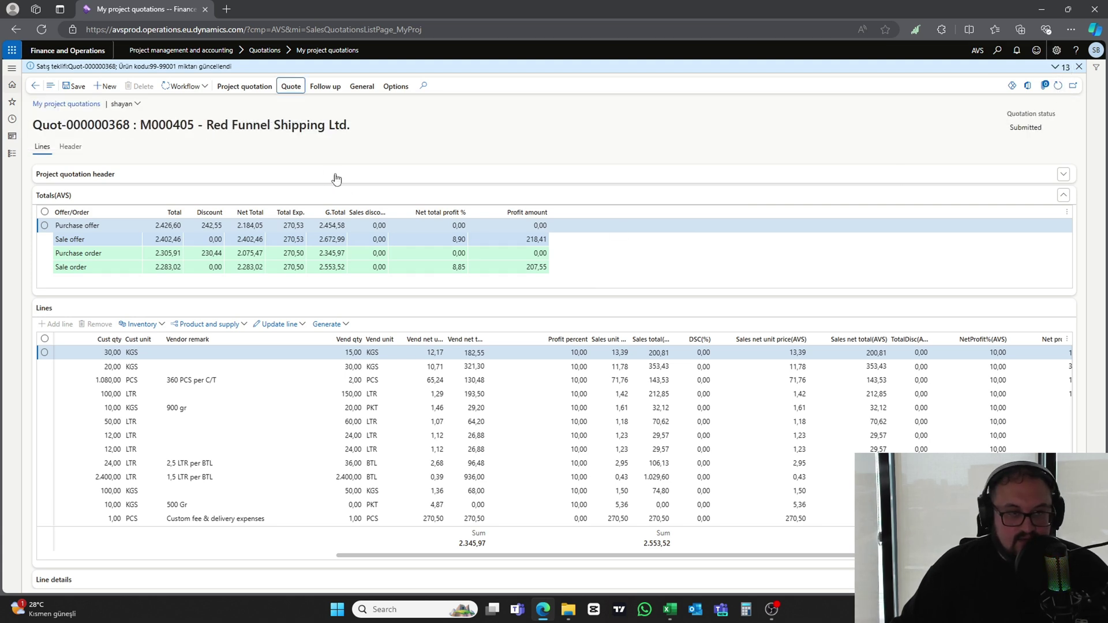
click(256, 88)
click(292, 90)
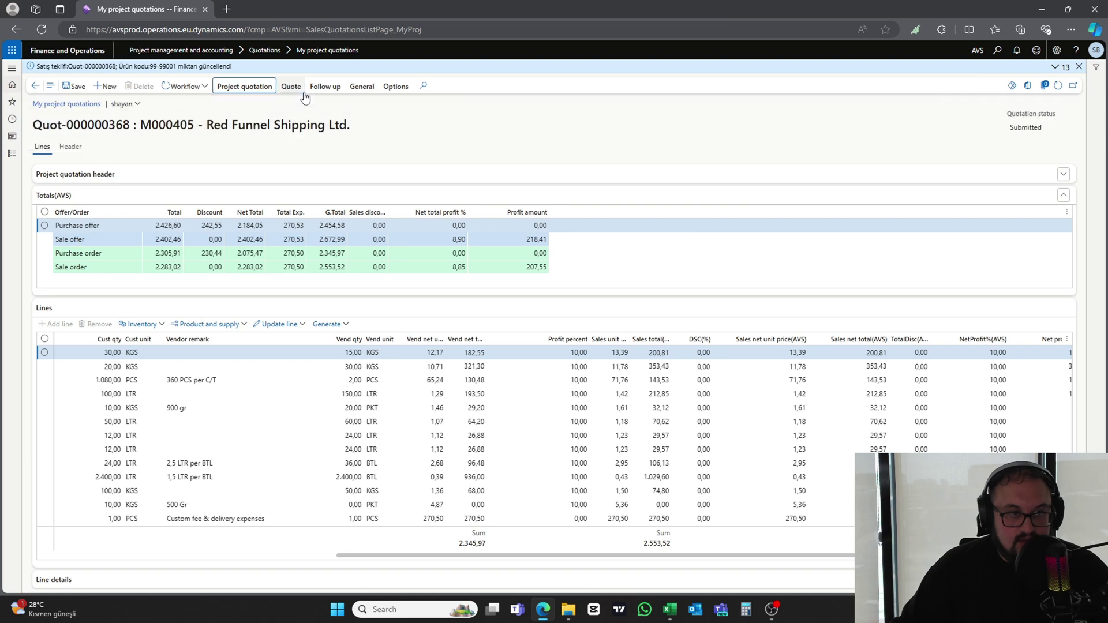
click(1057, 85)
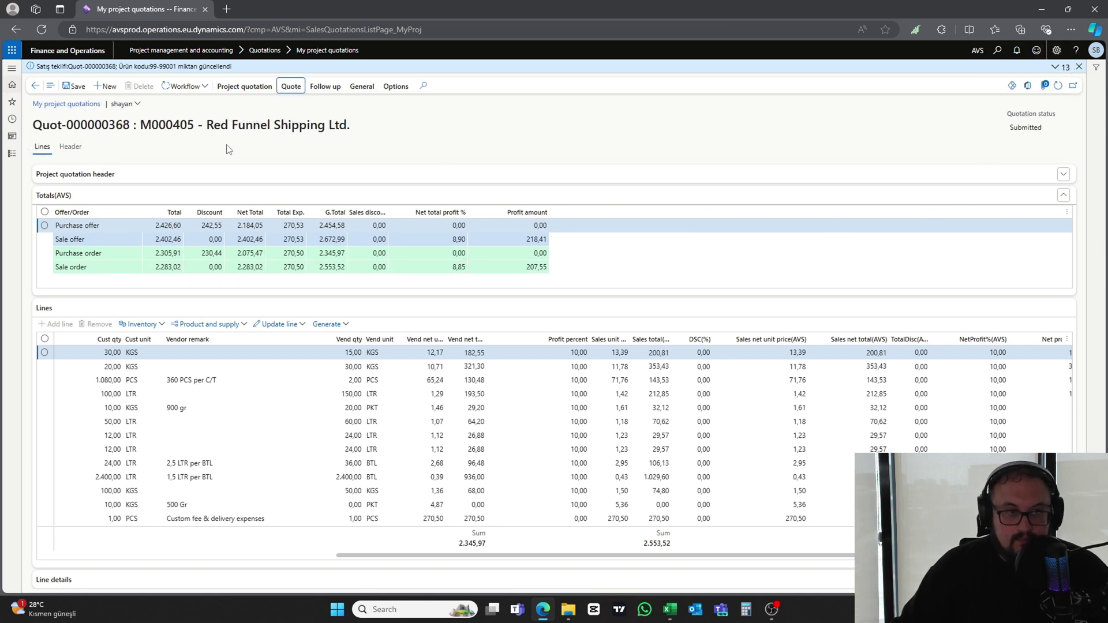
click(292, 93)
click(244, 86)
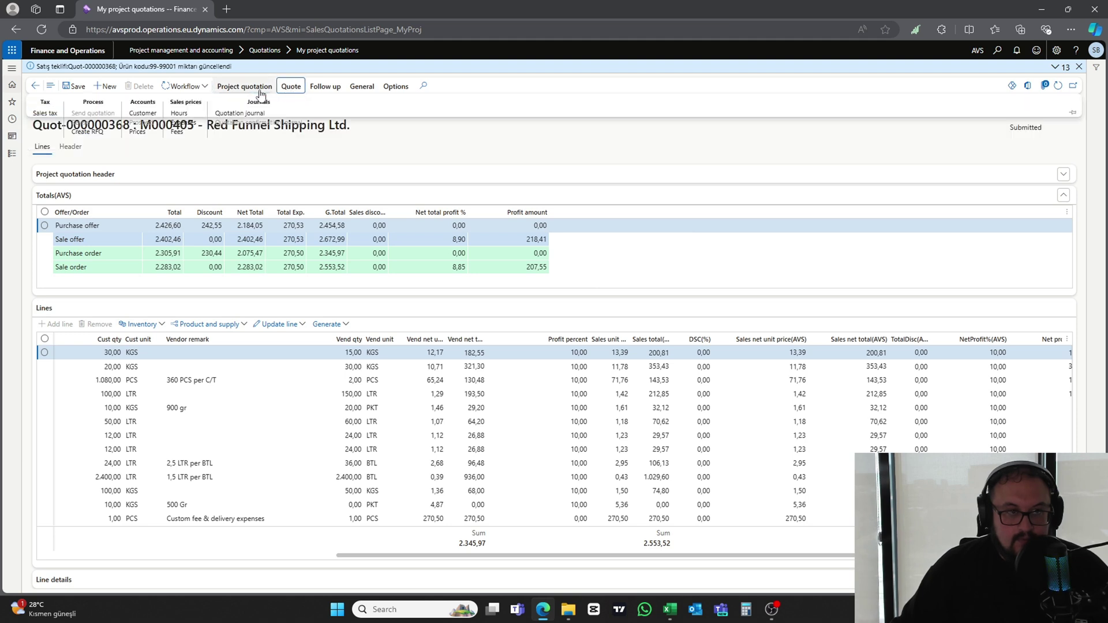
click(290, 86)
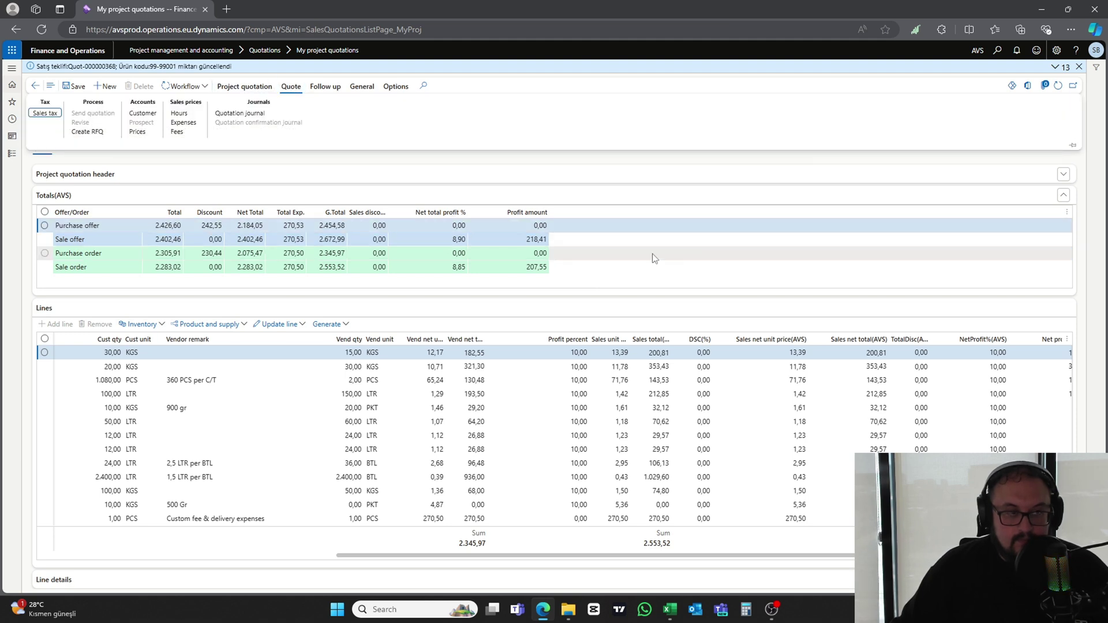
Keep refreshing the quotation and checking its status and Send quotation action until the workflow approves it
click(700, 173)
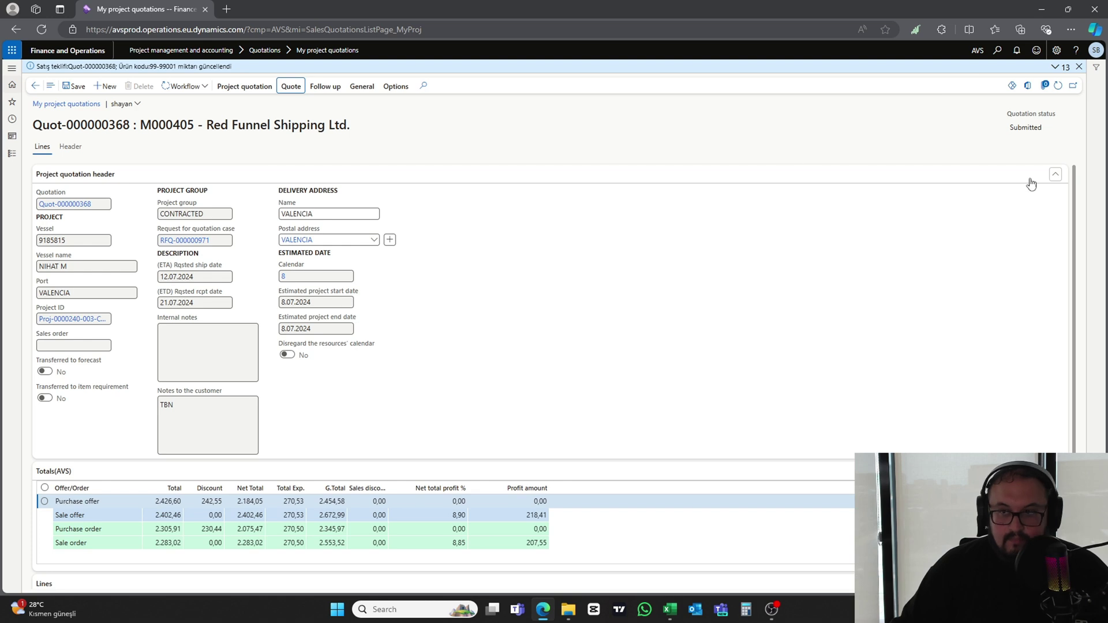
click(1055, 174)
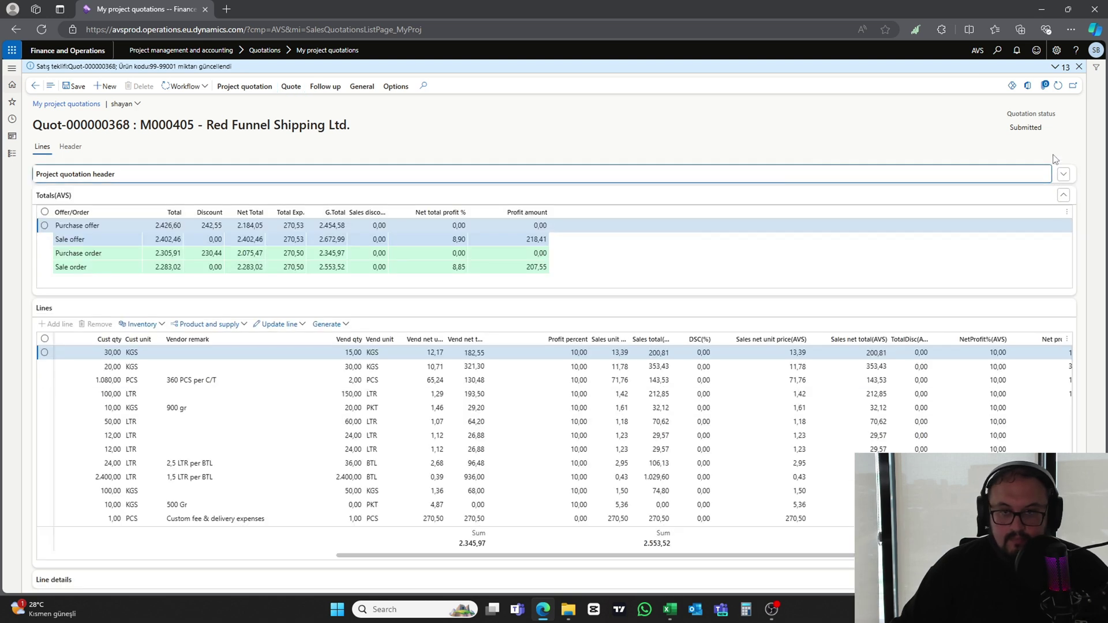
click(1057, 86)
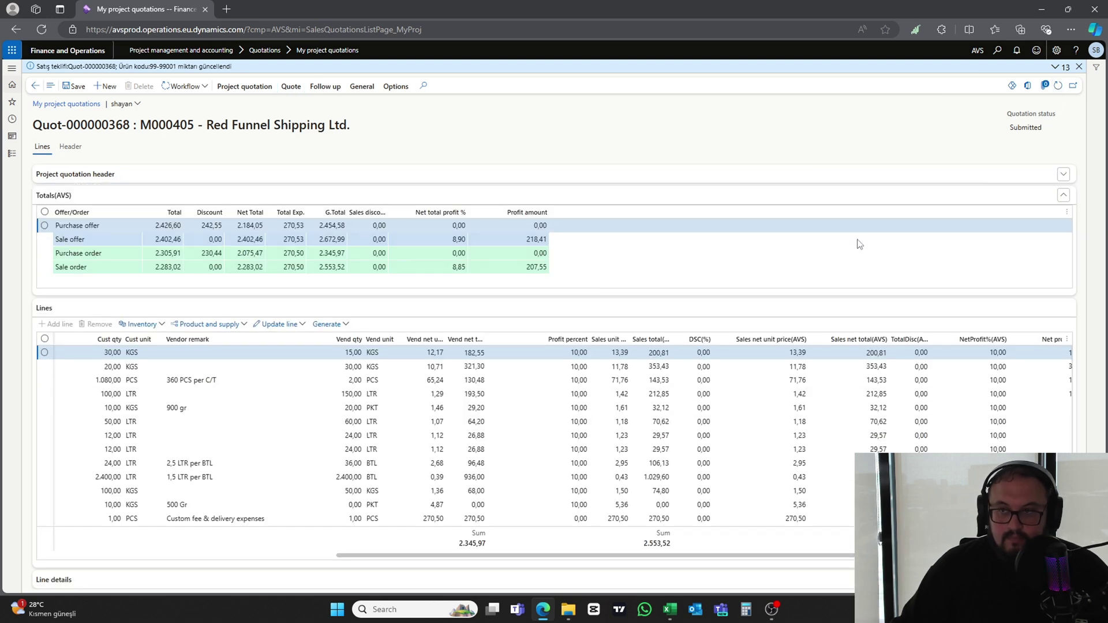
click(295, 90)
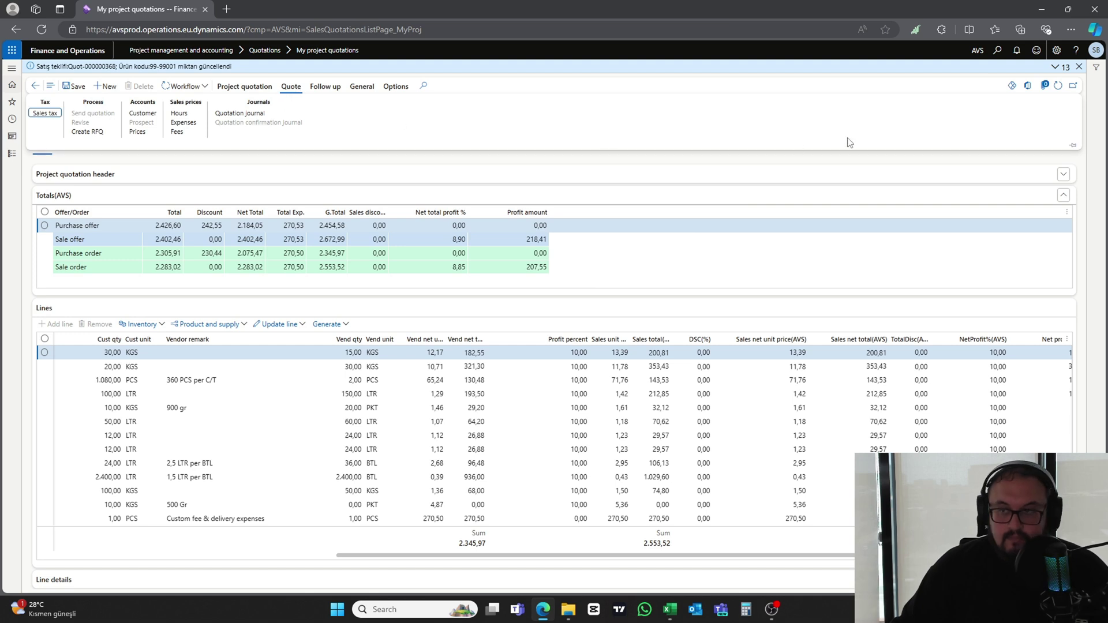
click(1039, 113)
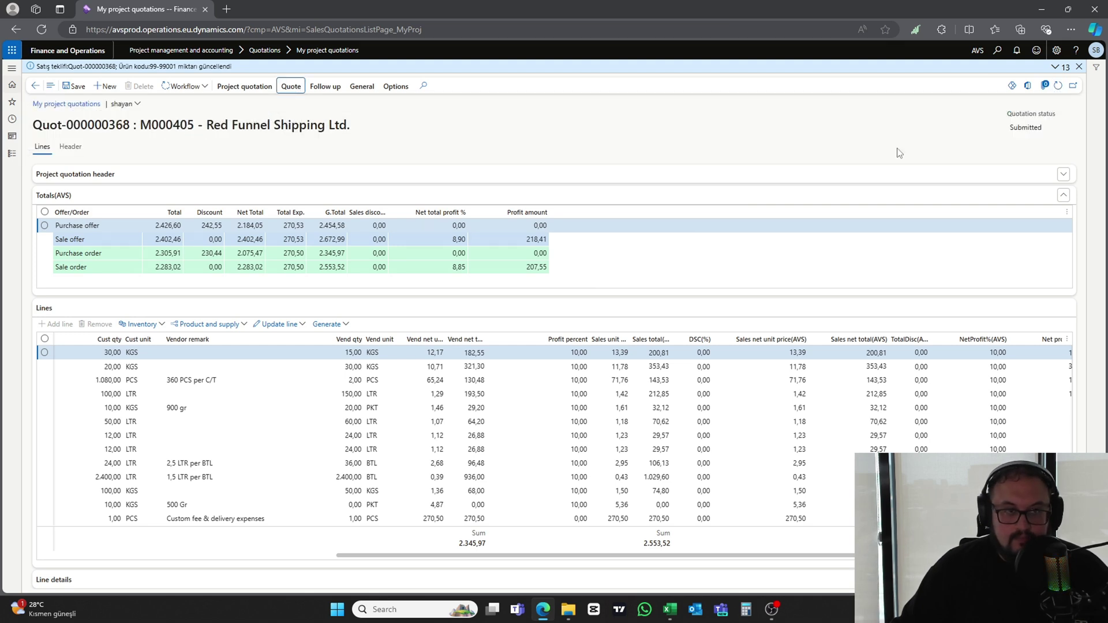
click(289, 89)
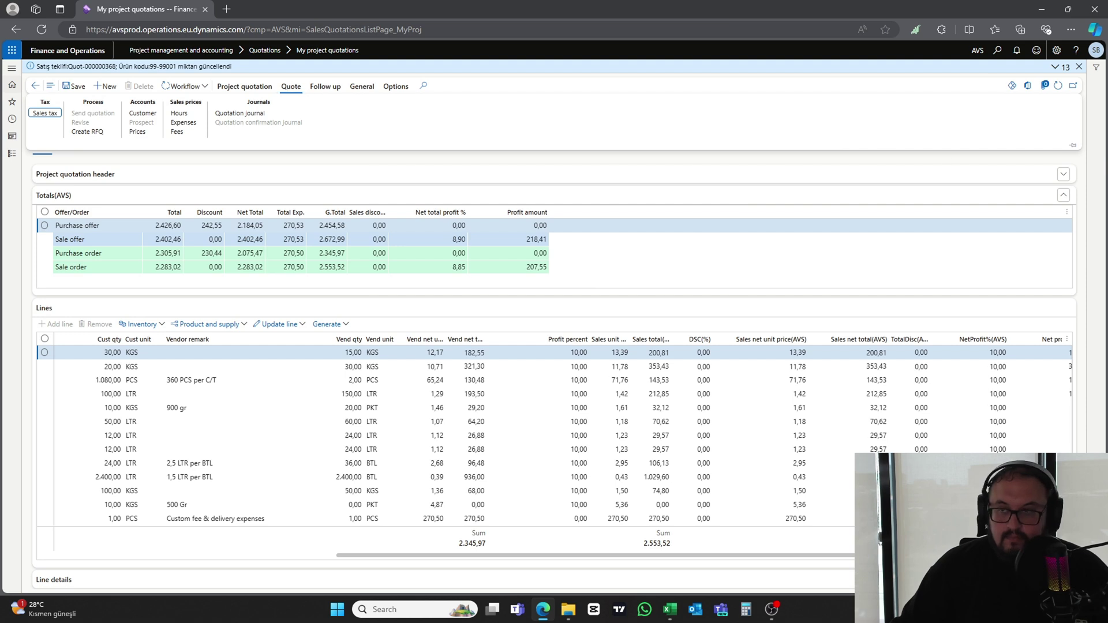
click(1057, 98)
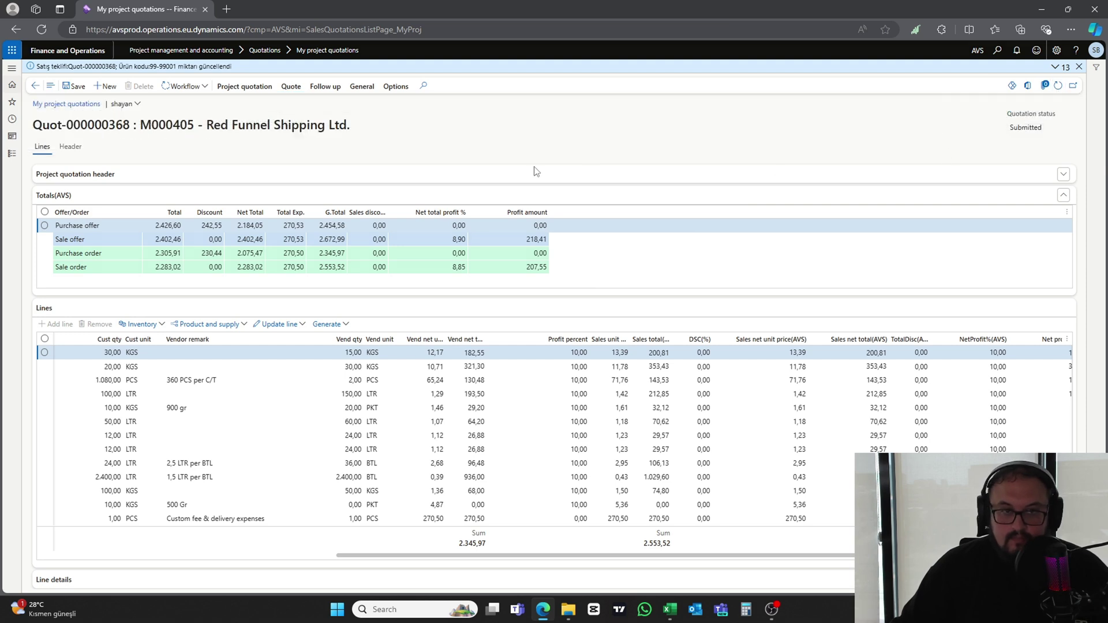
click(290, 87)
click(1057, 86)
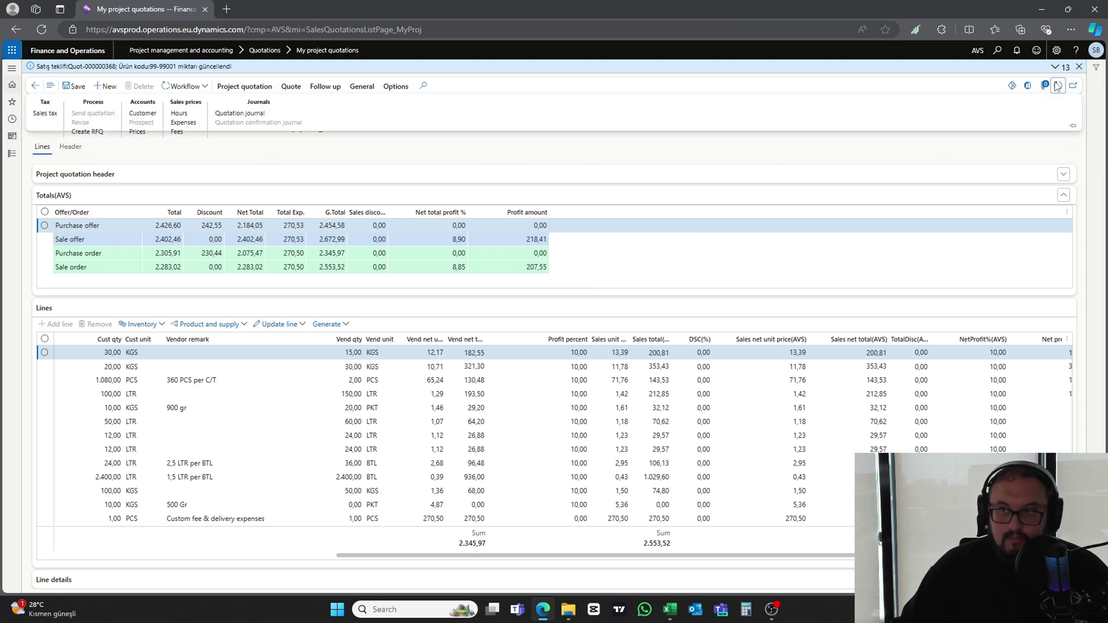
click(275, 90)
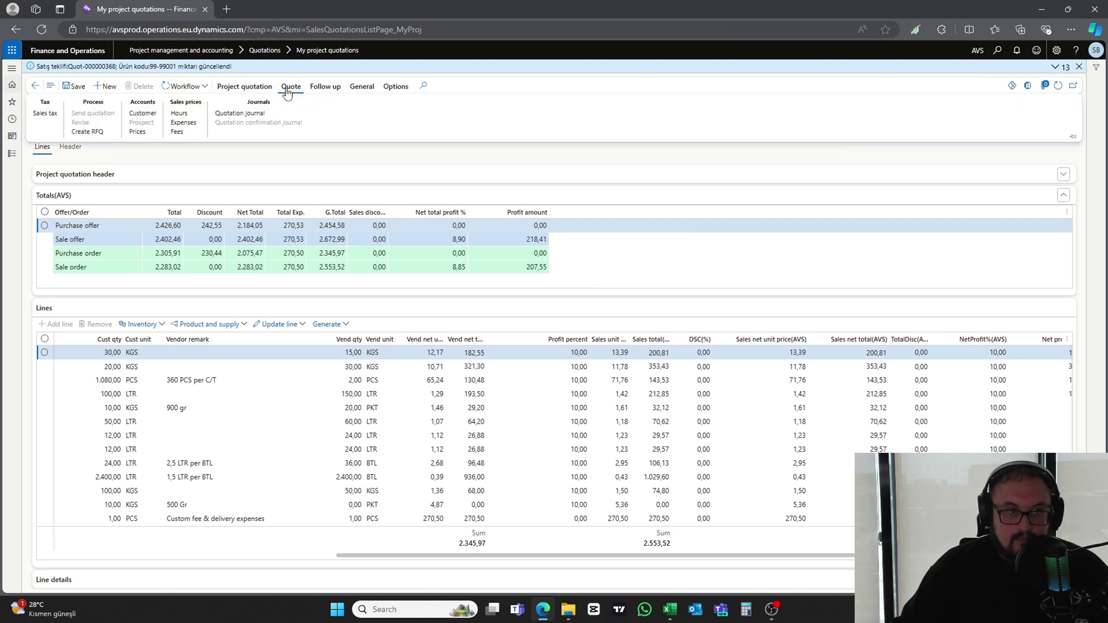
click(252, 89)
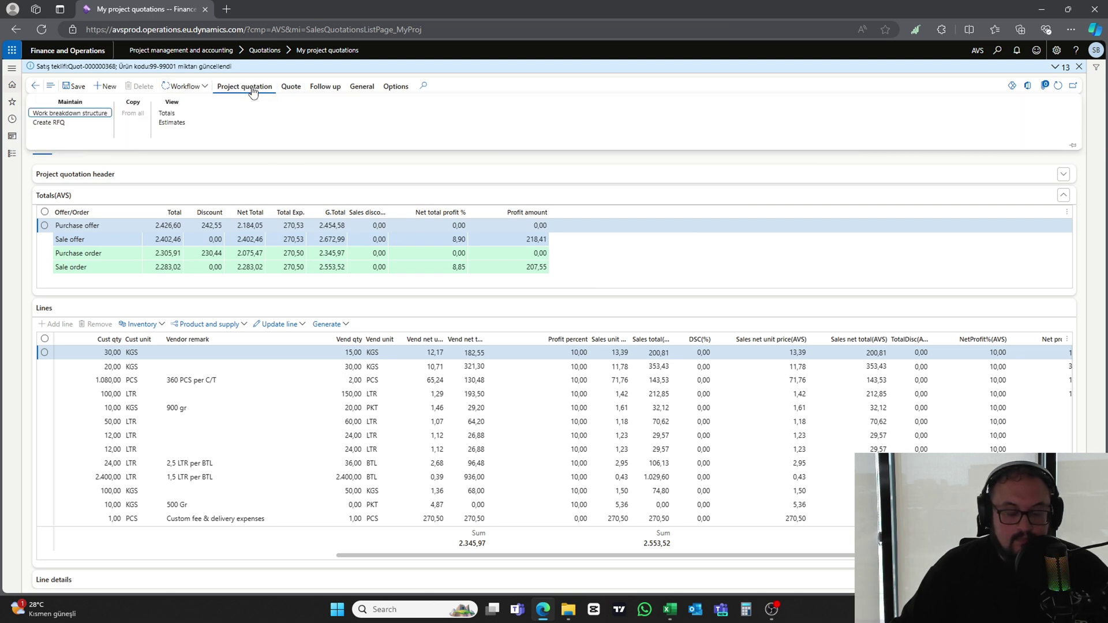
click(291, 88)
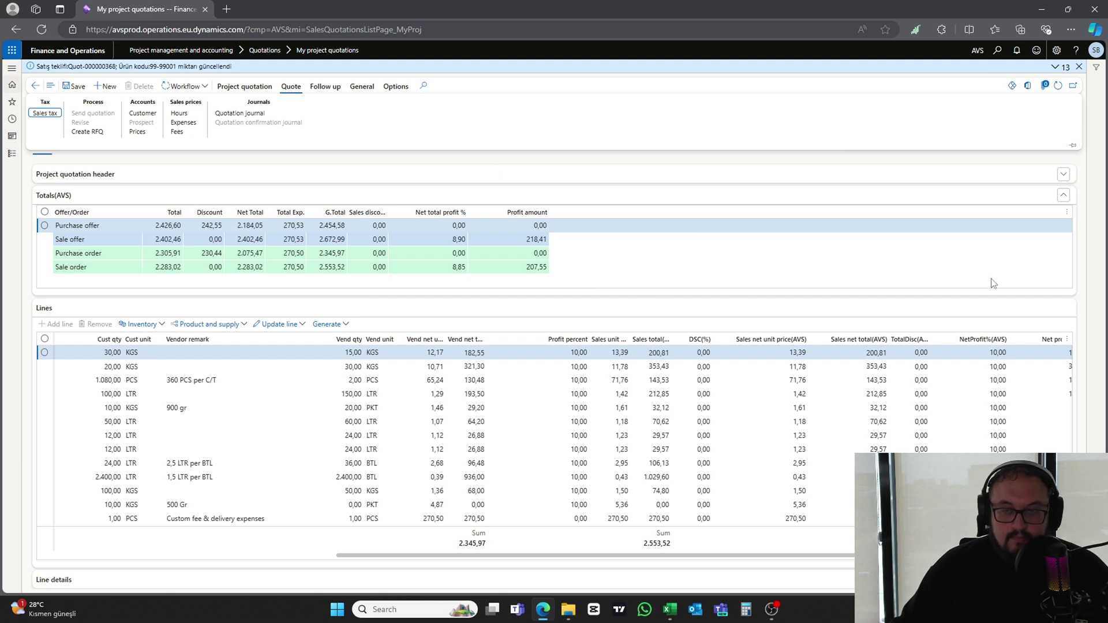
key(Escape)
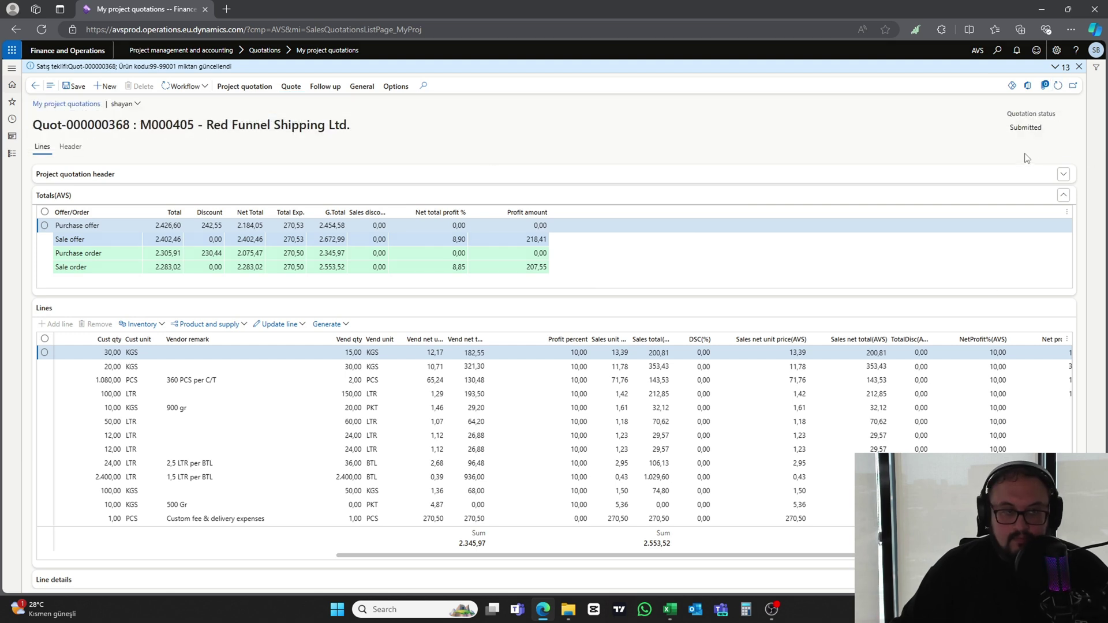
click(291, 88)
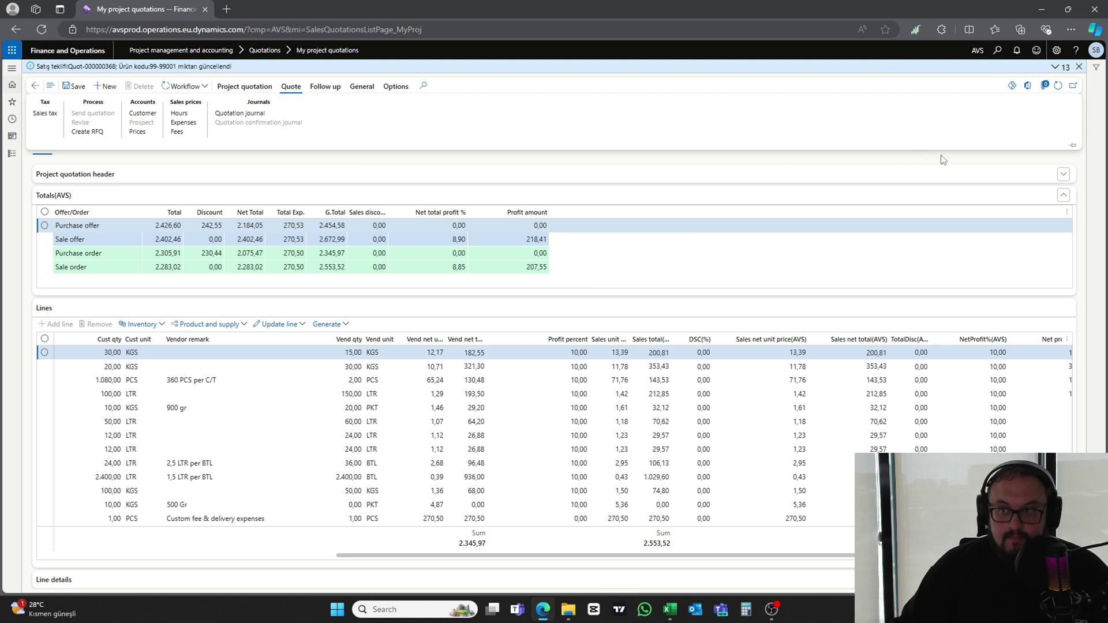
click(957, 164)
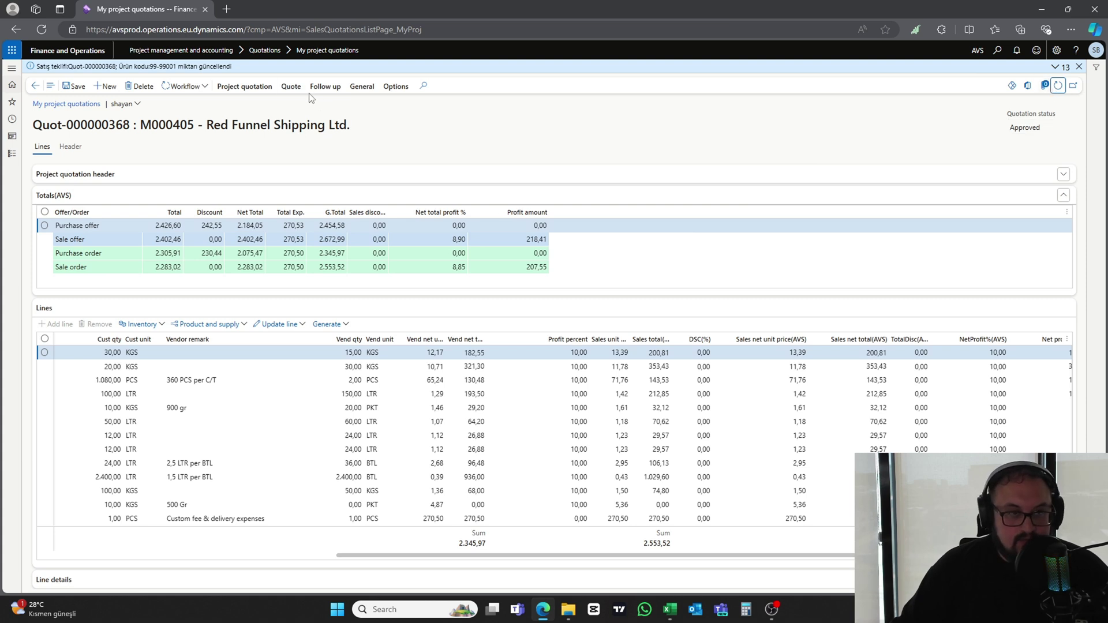
Send the approved quotation to the customer, then refresh the record and check its quotation status
click(291, 86)
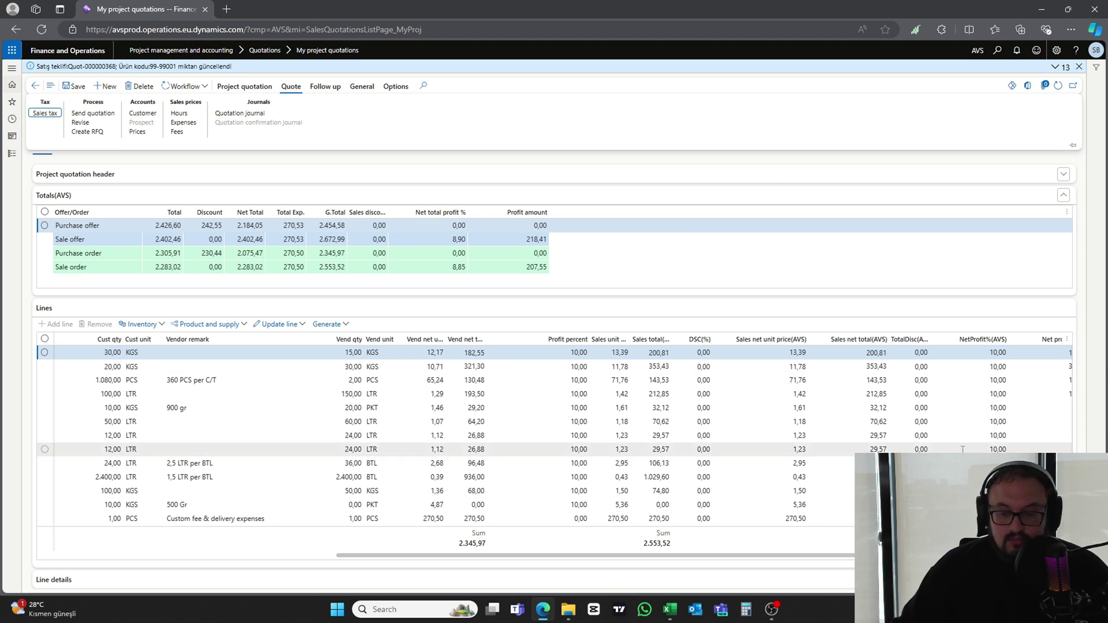
click(107, 118)
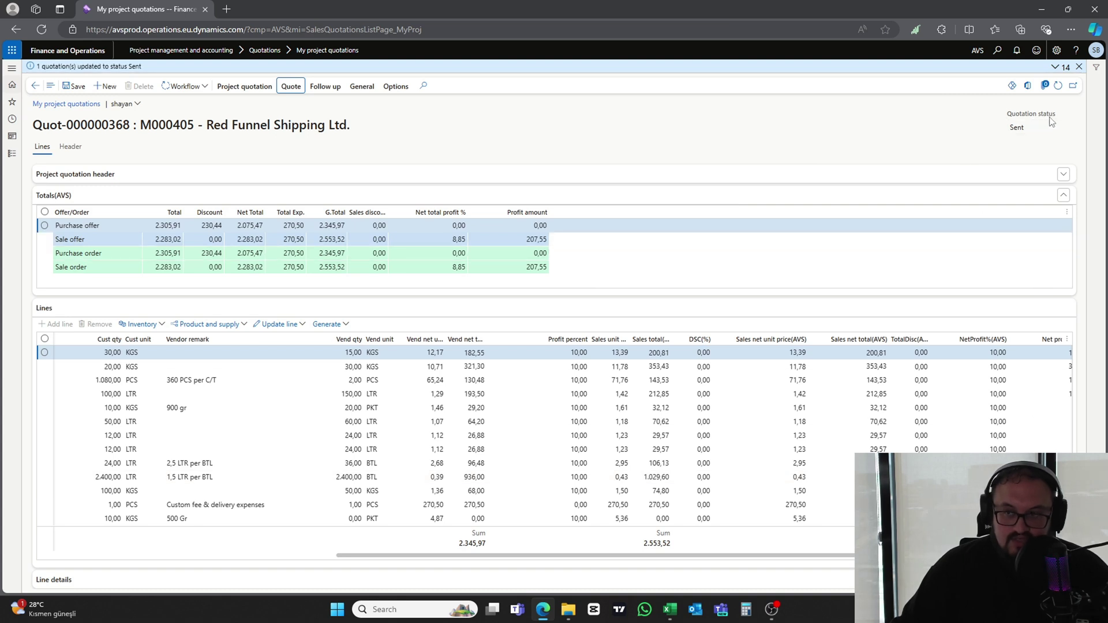
drag(1026, 128, 1000, 131)
click(1021, 147)
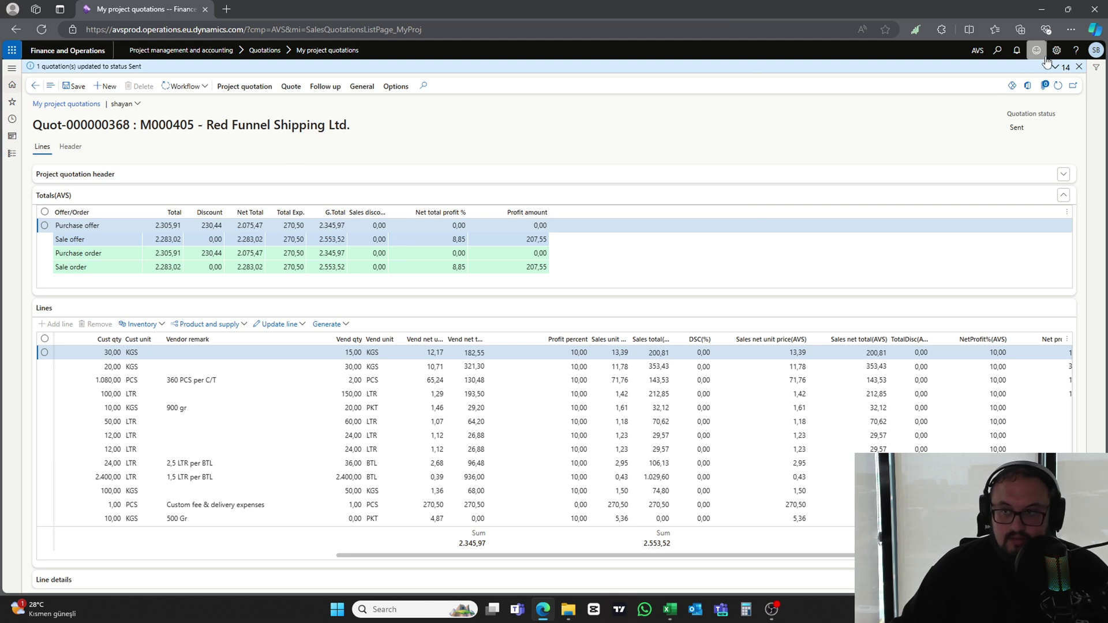
click(1057, 86)
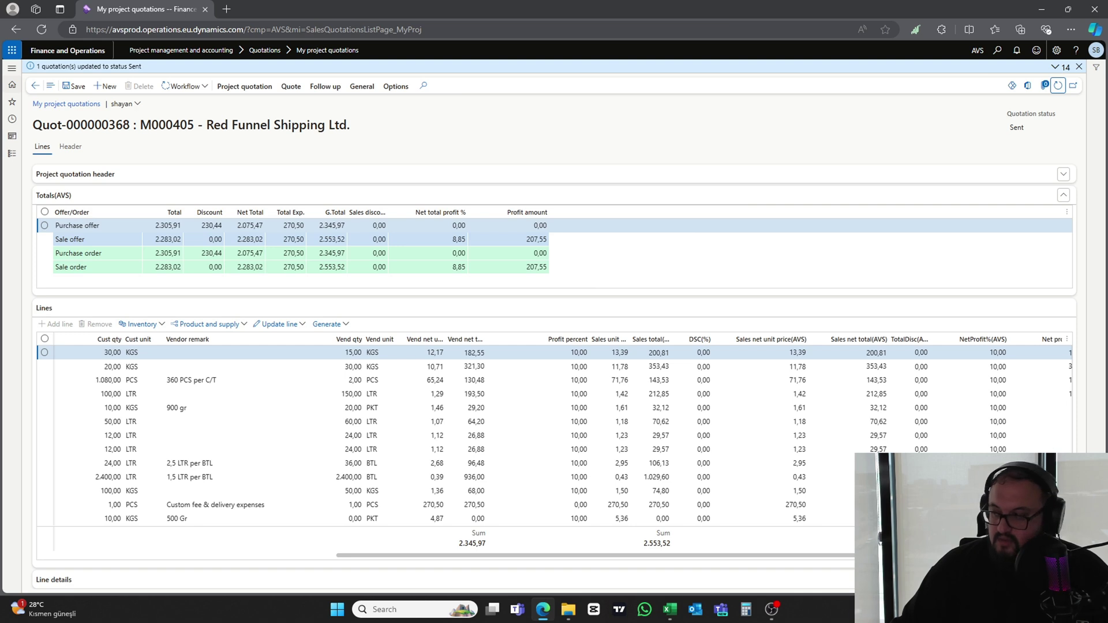
Review the follow-up actions of the sent quotation, including Confirm, and the Transferred to item requirement setting in its project quotation header
click(324, 86)
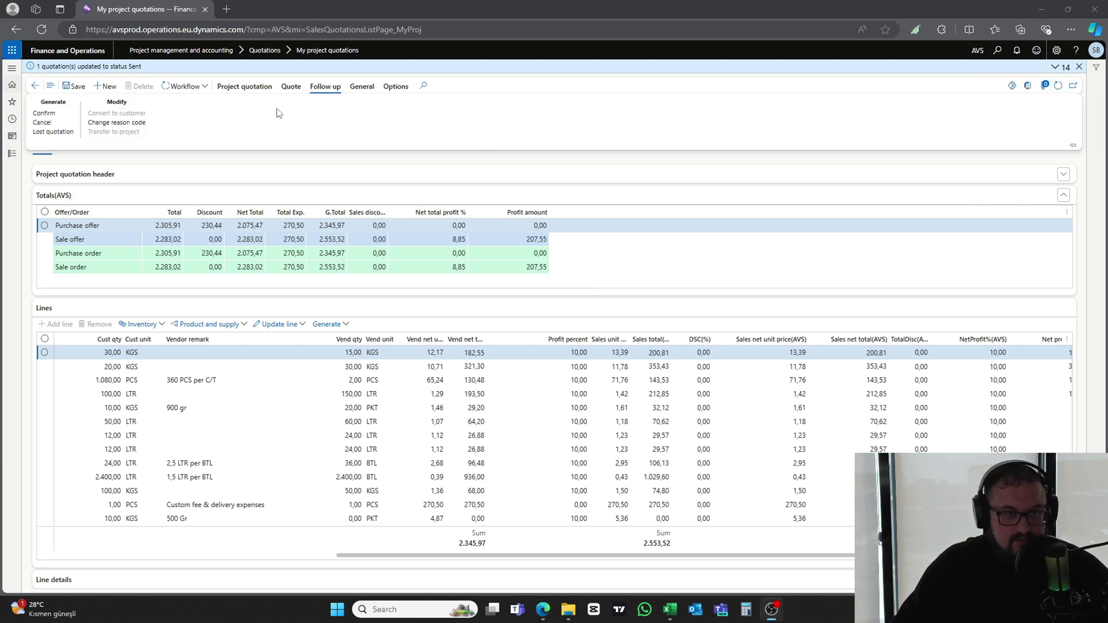
click(331, 89)
click(331, 89)
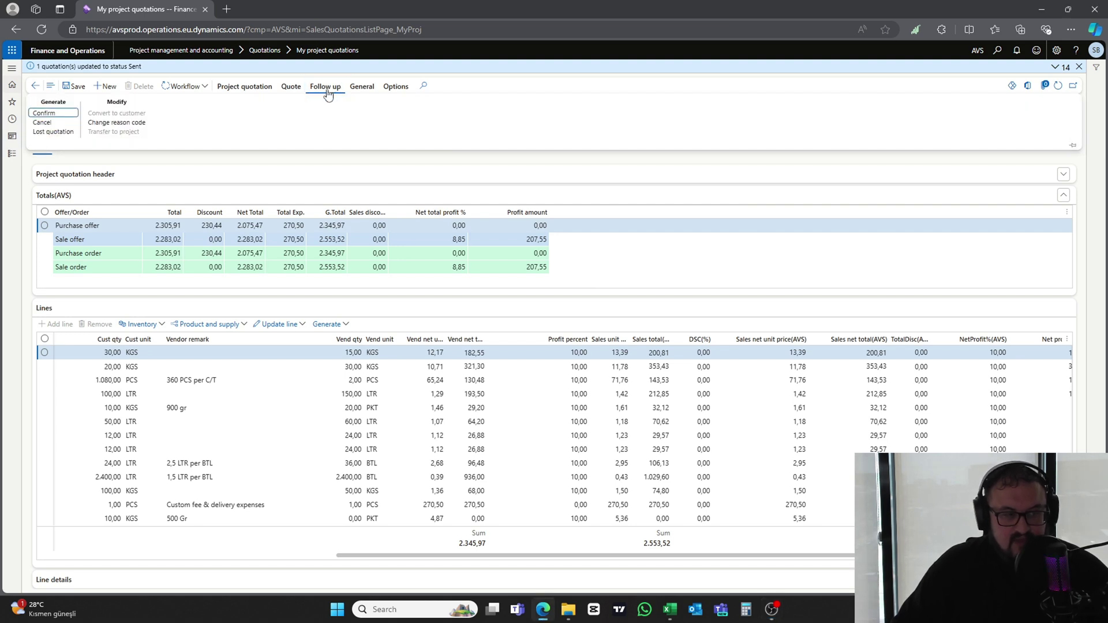
click(54, 116)
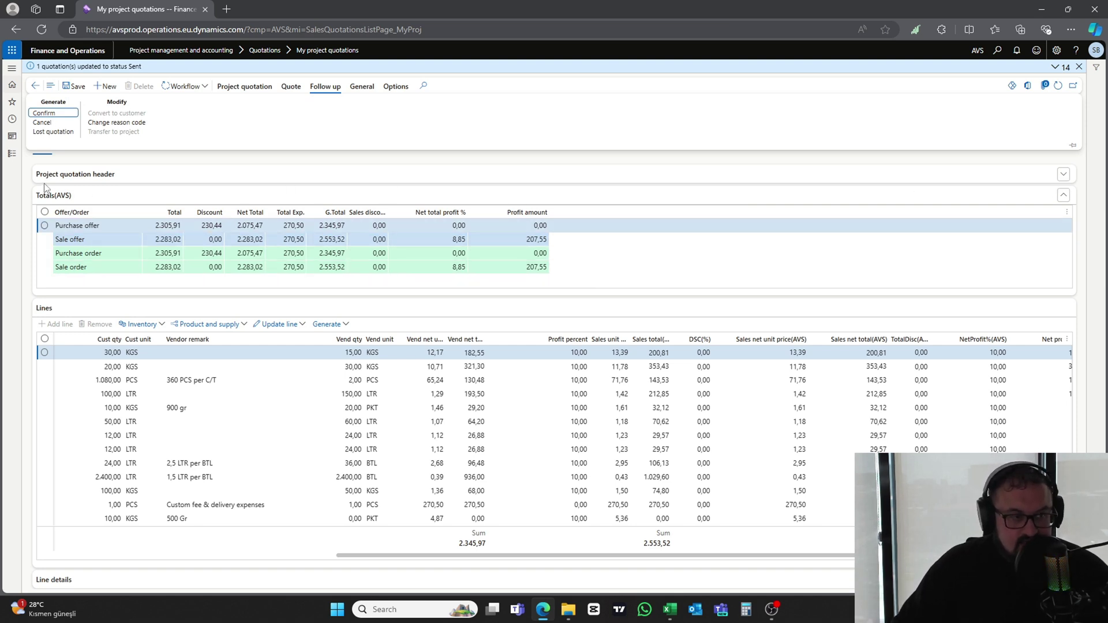
click(1063, 175)
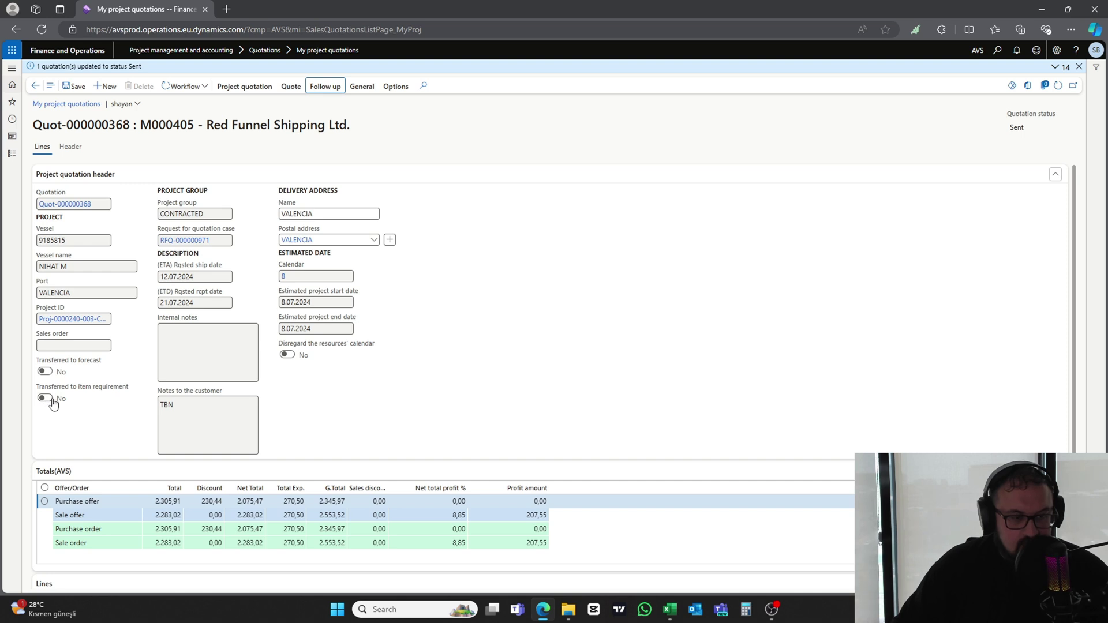
click(1055, 176)
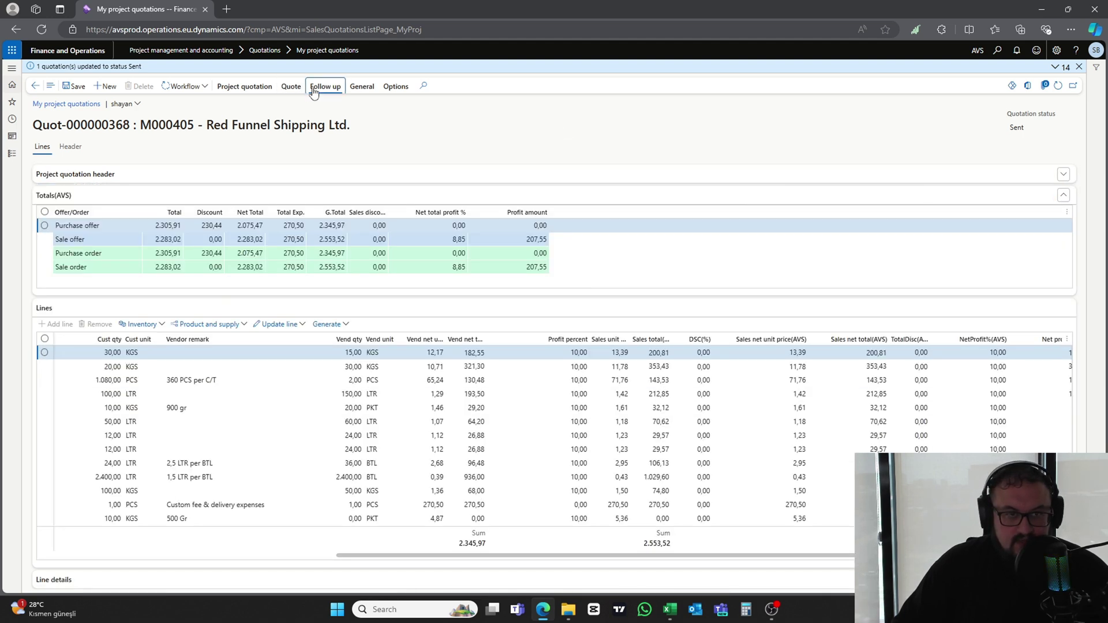
click(325, 86)
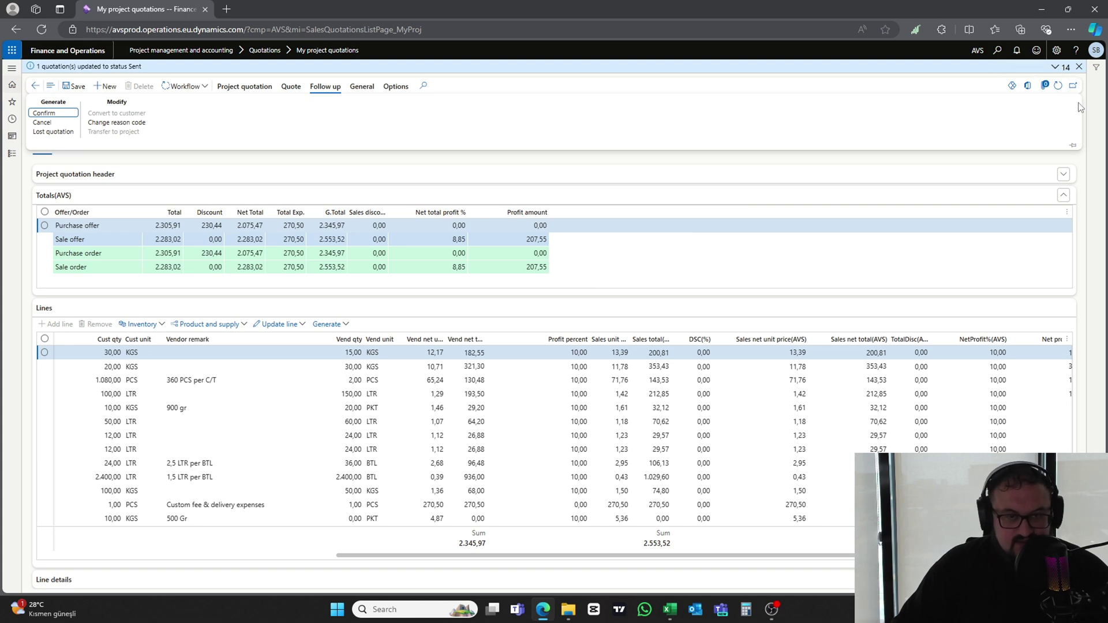
click(1064, 175)
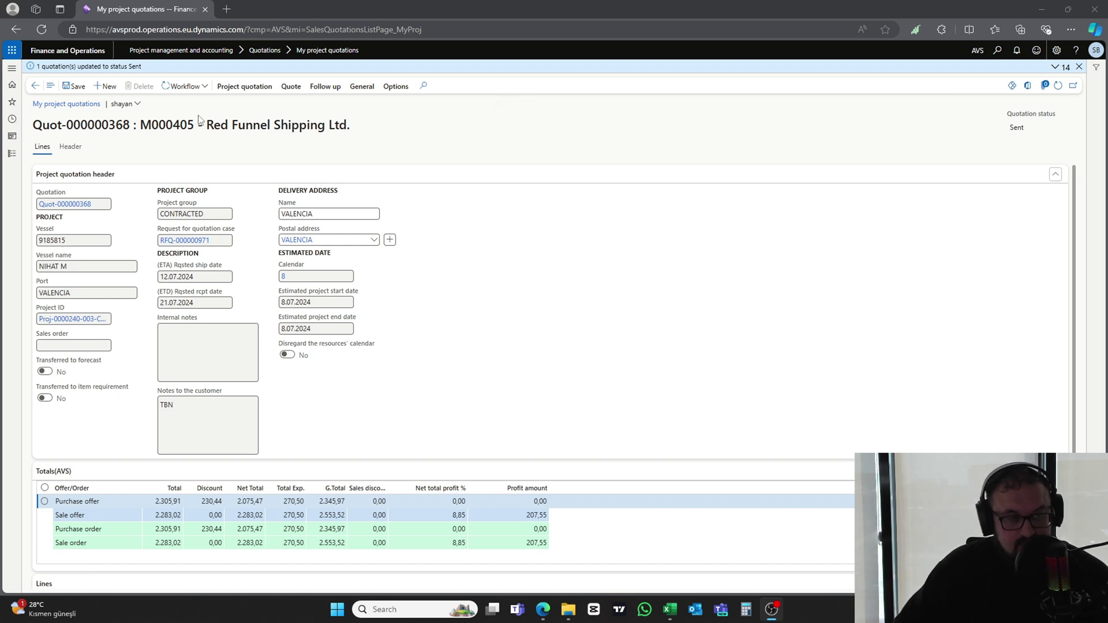
Duplicate the My project quotations page in a second browser tab
right_click(182, 11)
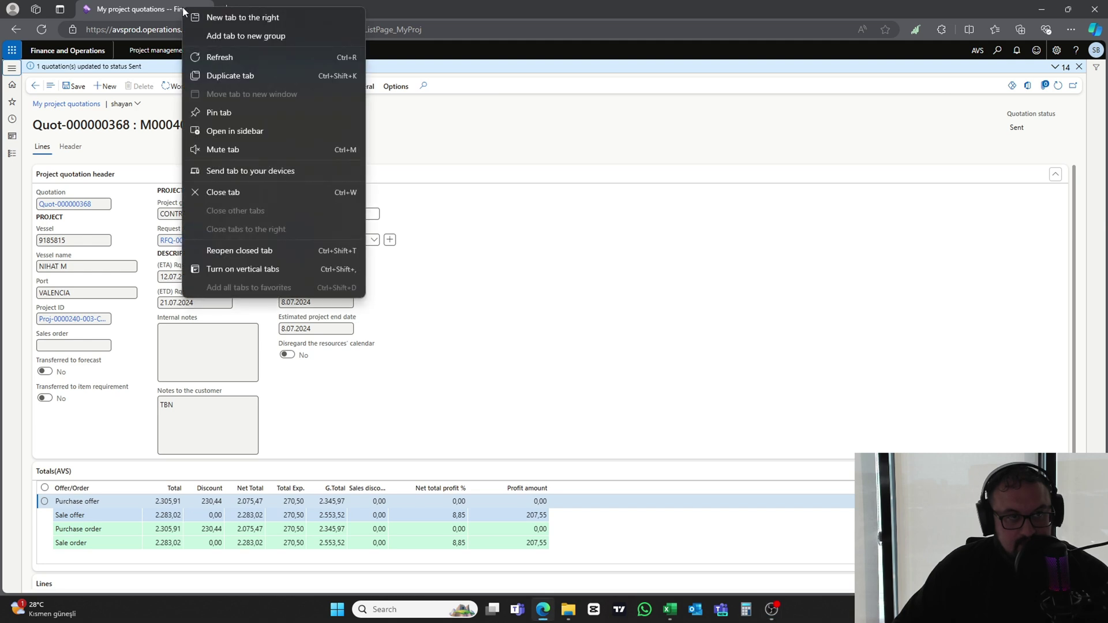
click(247, 78)
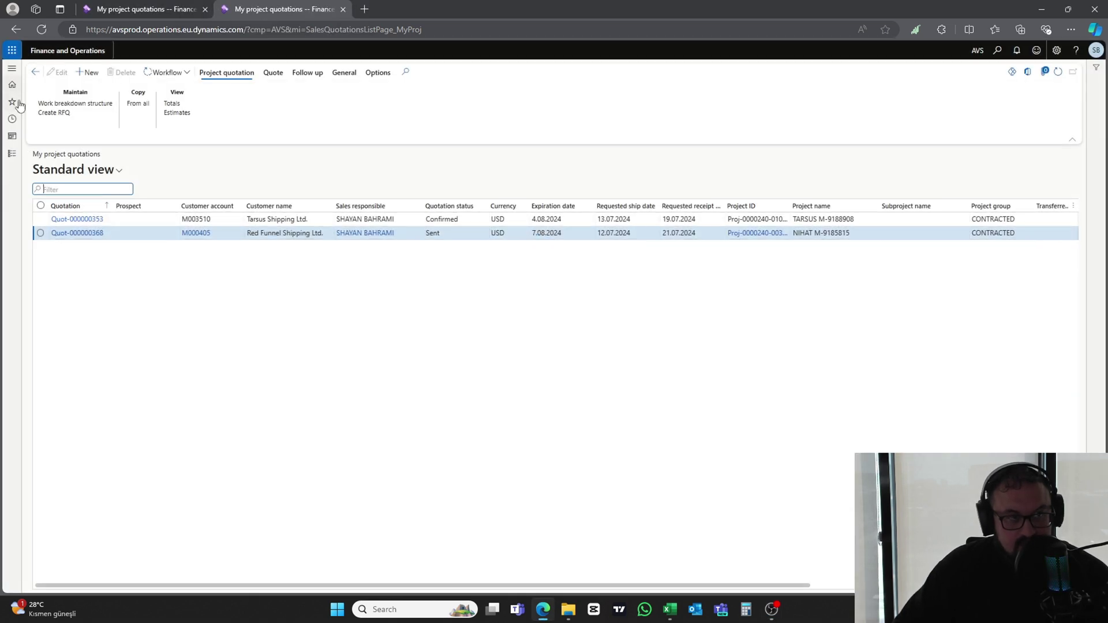
In the second browser tab, filter All requests for quotations by the requester's first name and open the Red Funnel Shipping Ltd. case
click(12, 104)
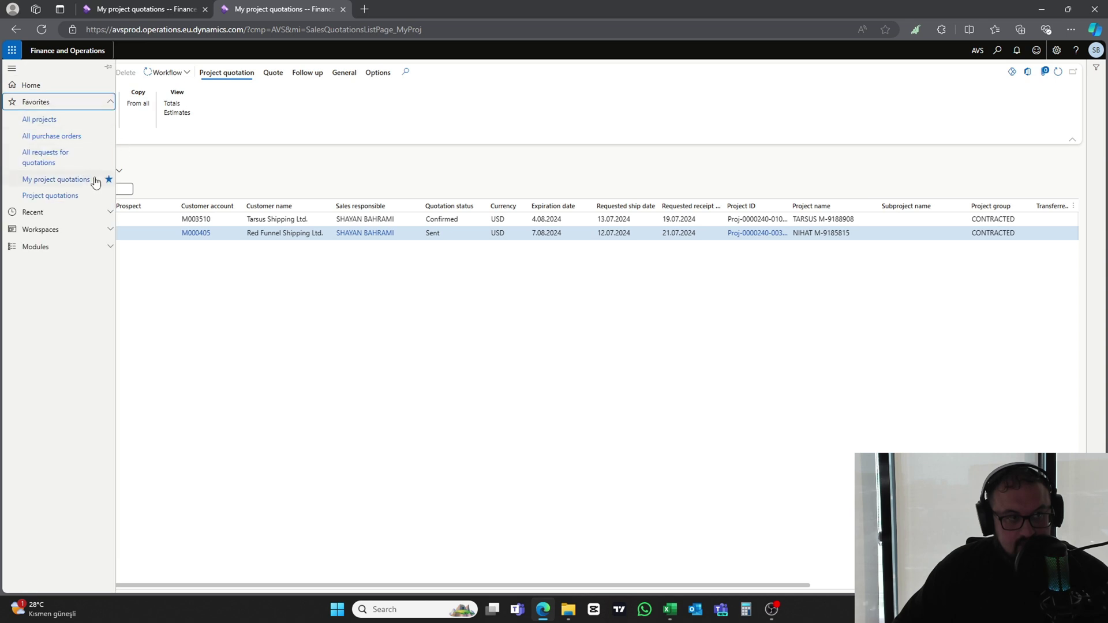
click(51, 164)
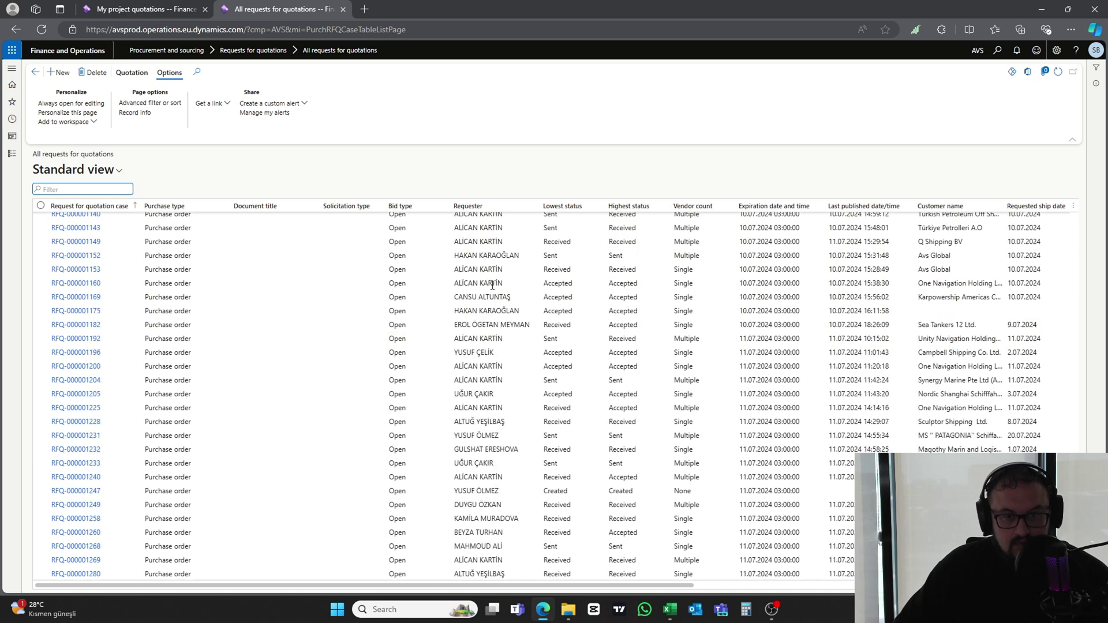
scroll(498, 284, up, 20)
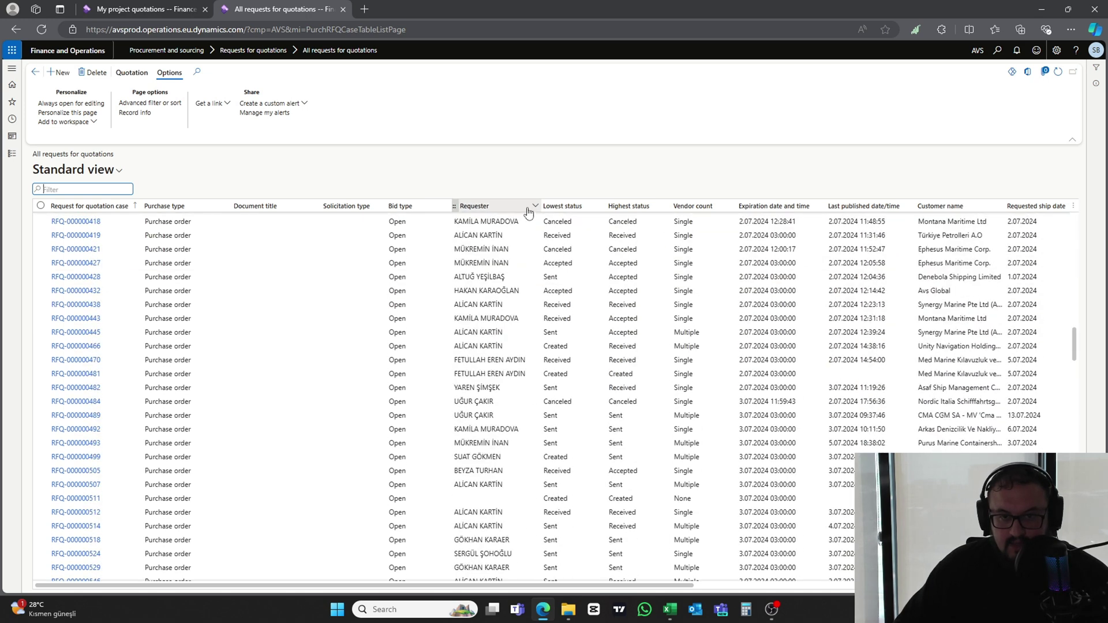
click(535, 207)
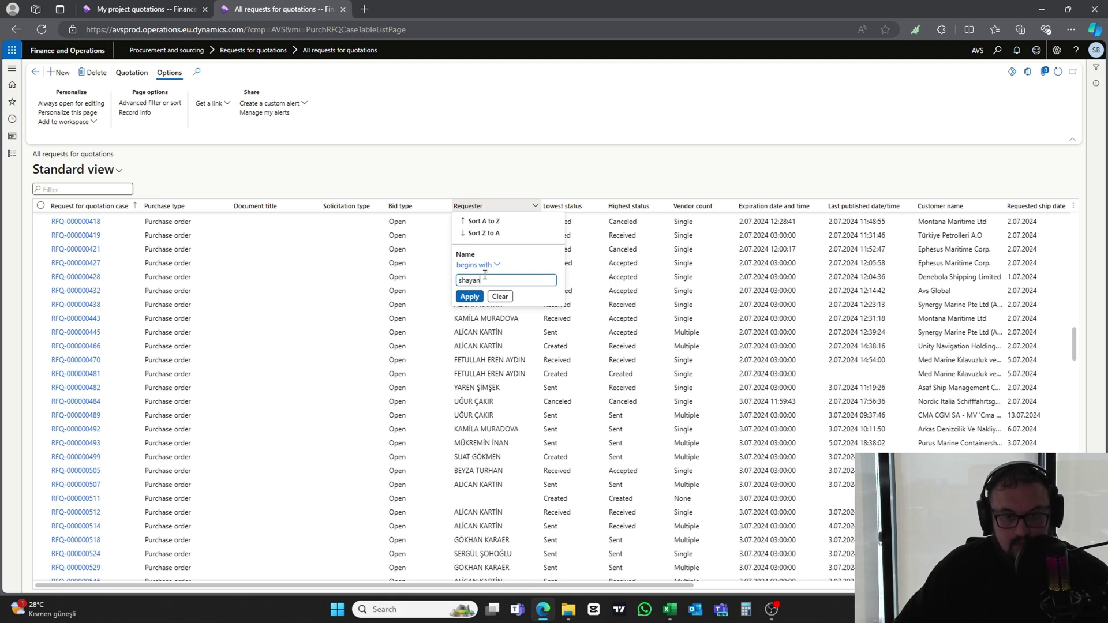
click(470, 296)
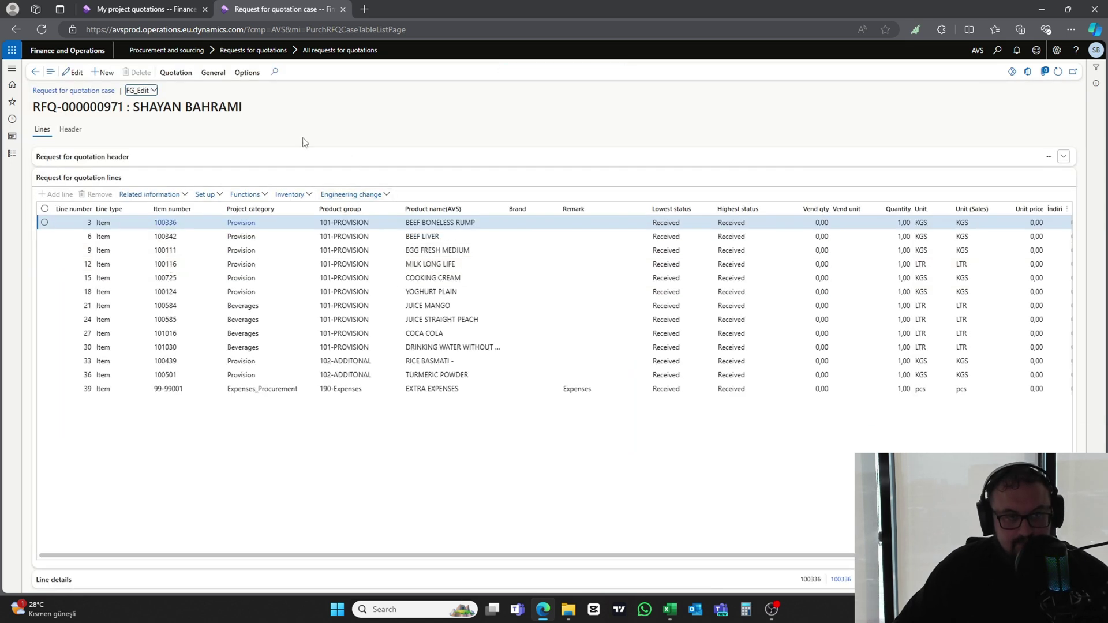
Compare the vendor replies of the request for quotation and try to accept the Suisca S.L. offer
click(176, 74)
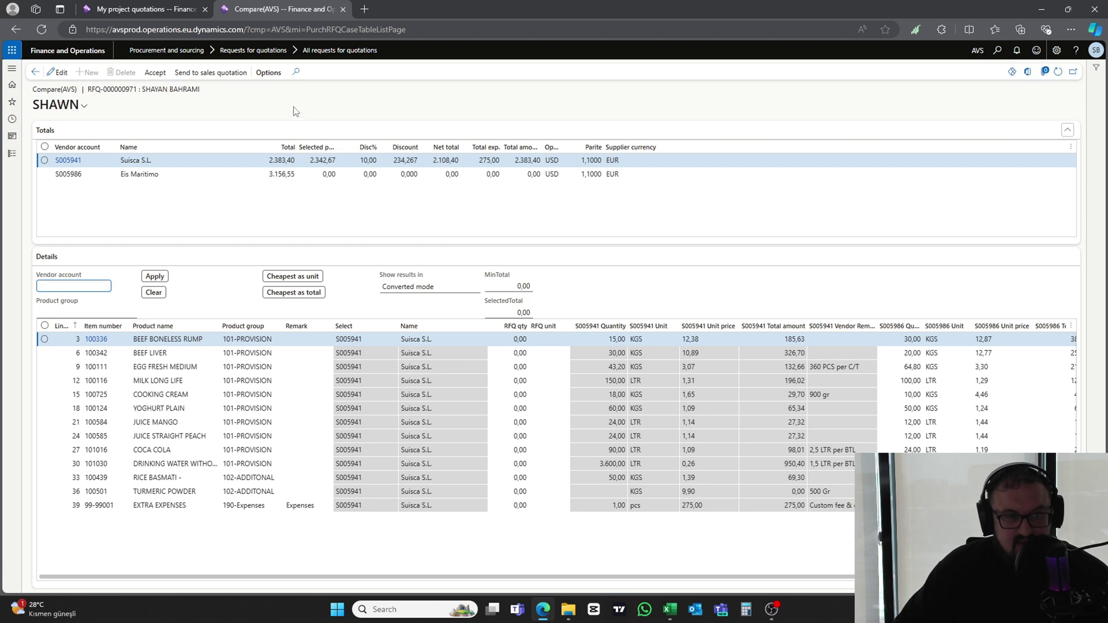
click(155, 76)
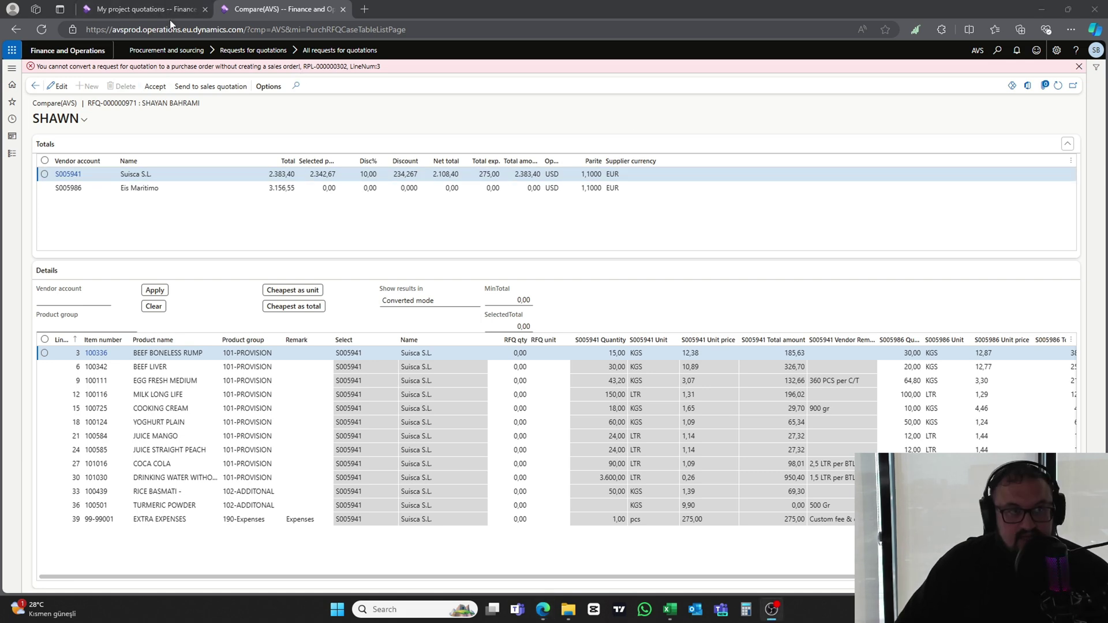
Return to the sent Red Funnel Shipping Ltd. project quotation in the first browser tab and confirm it
click(154, 10)
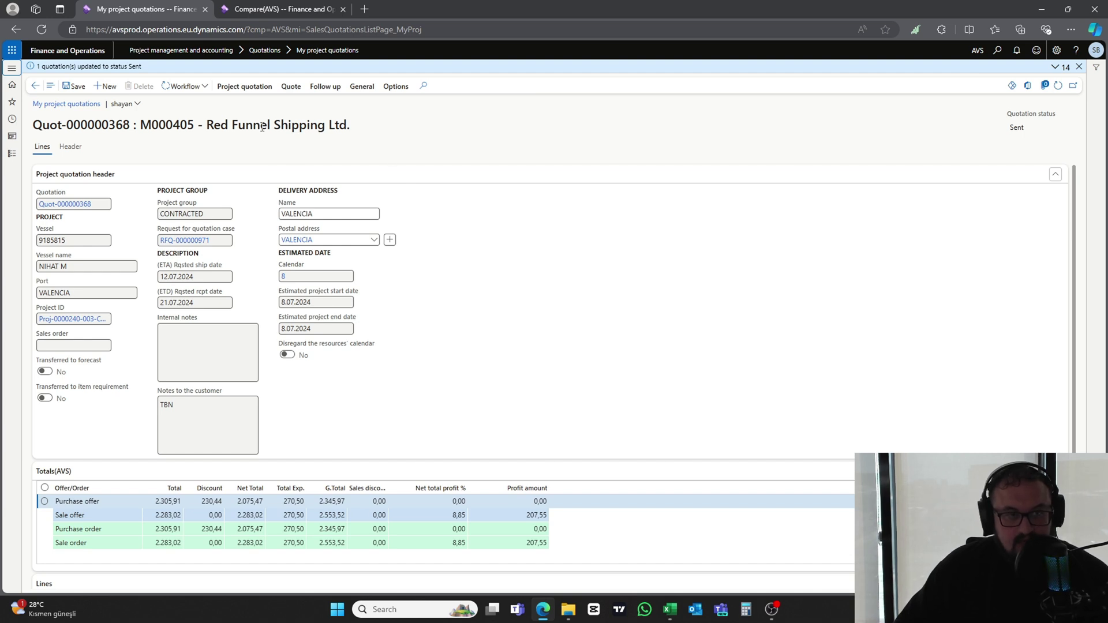
click(291, 86)
click(325, 87)
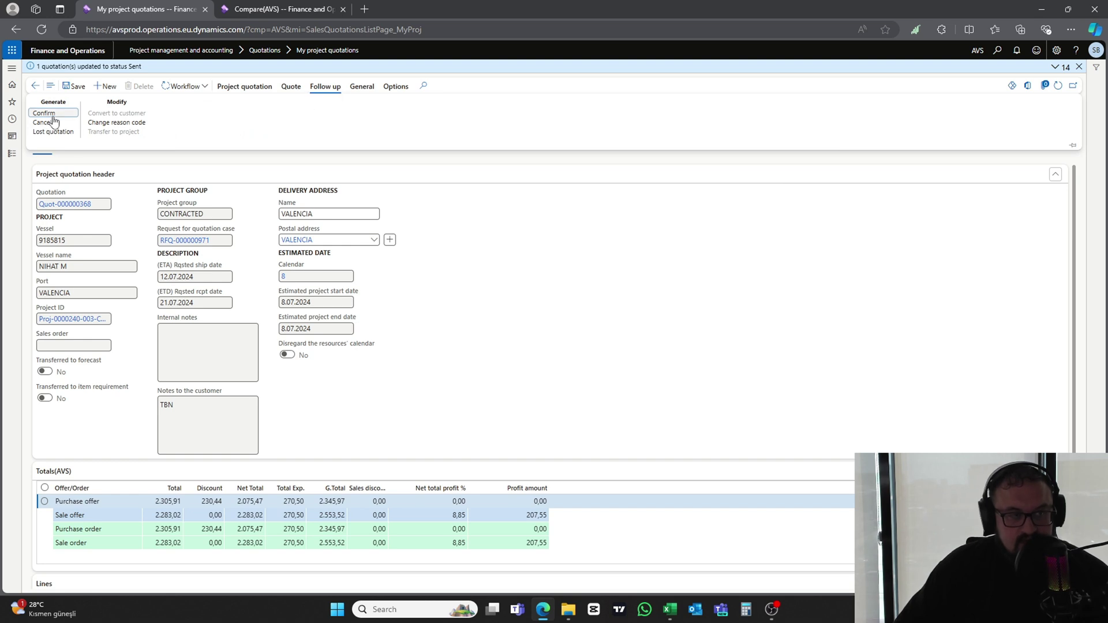
click(523, 256)
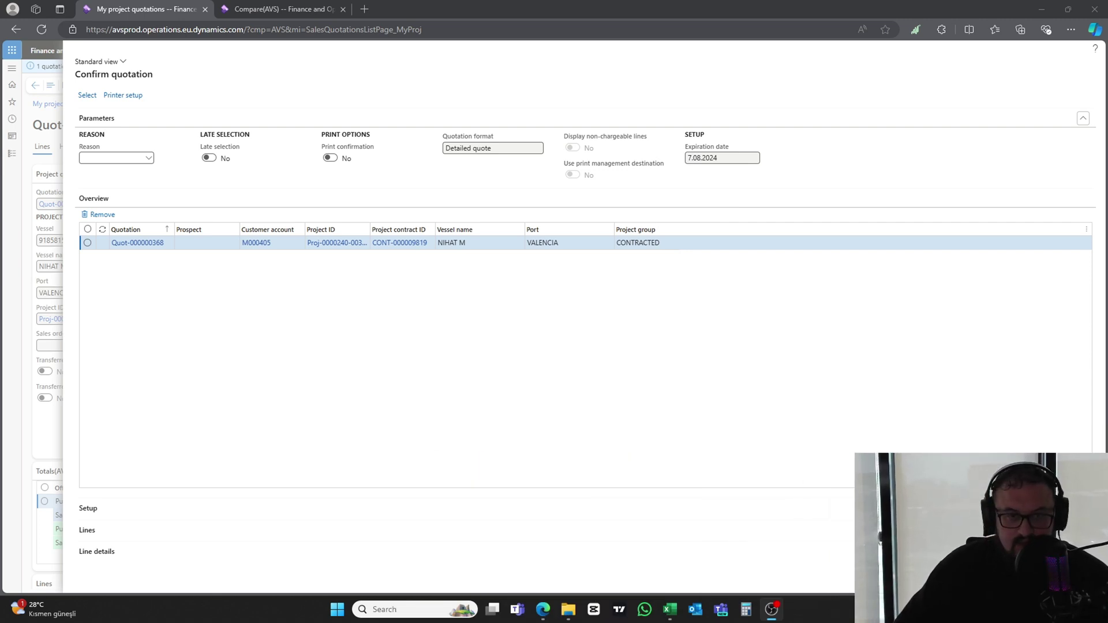
click(815, 501)
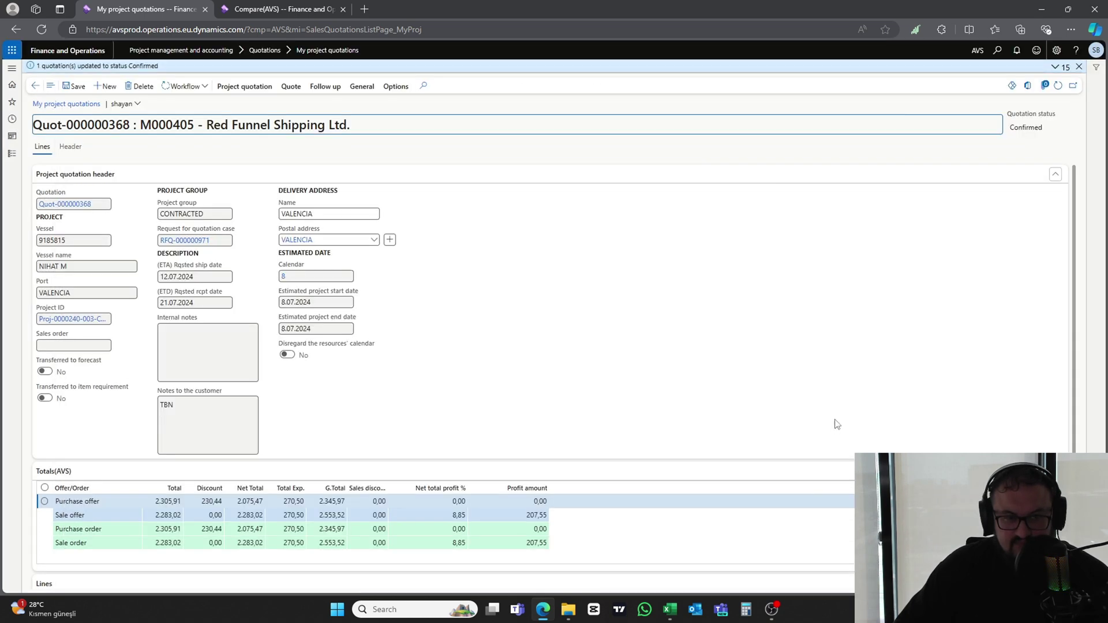
Refresh the confirmed quotation and check its lines and project quotation header
click(1055, 175)
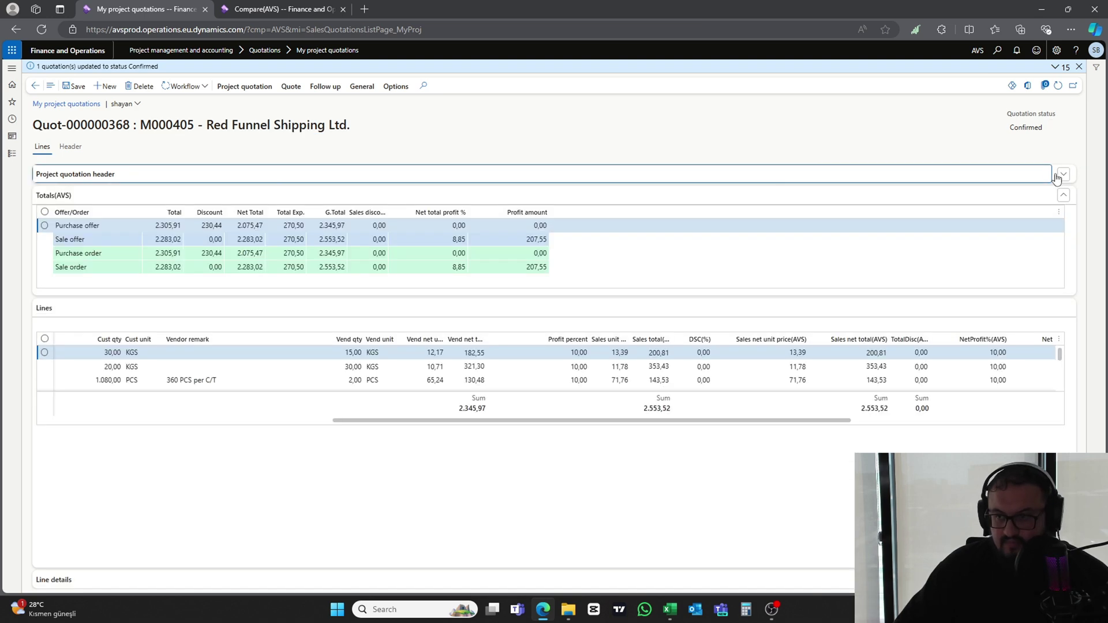
click(1058, 86)
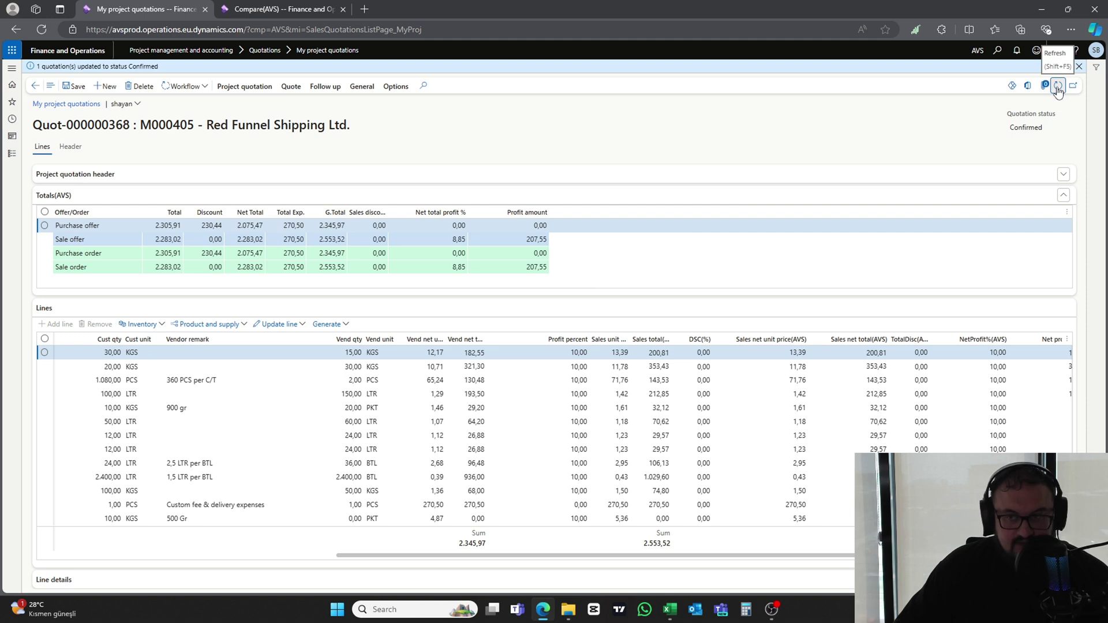
click(1063, 175)
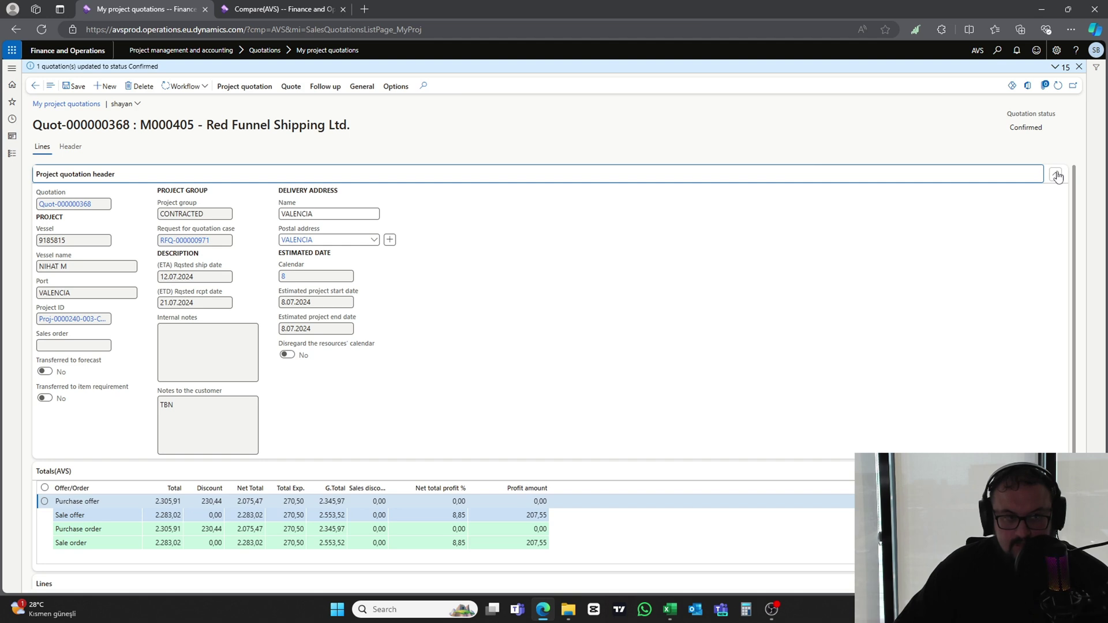
Prepare the quotation's transfer to its existing project, with Transfer to project forecast at No and Transfer to item requirement at Yes
click(245, 86)
click(285, 90)
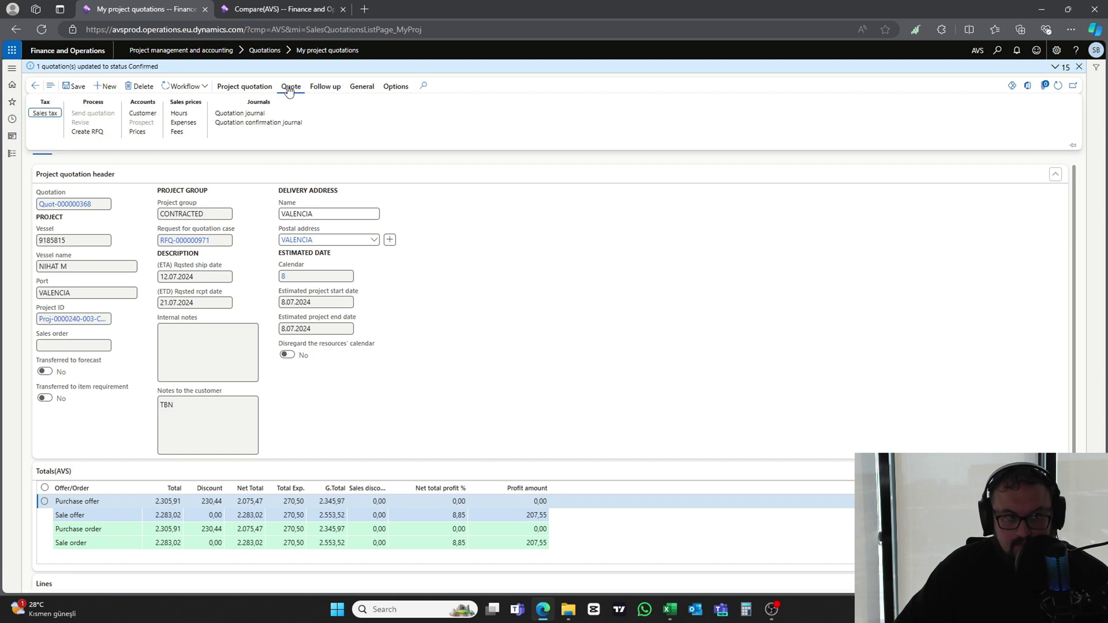
click(325, 89)
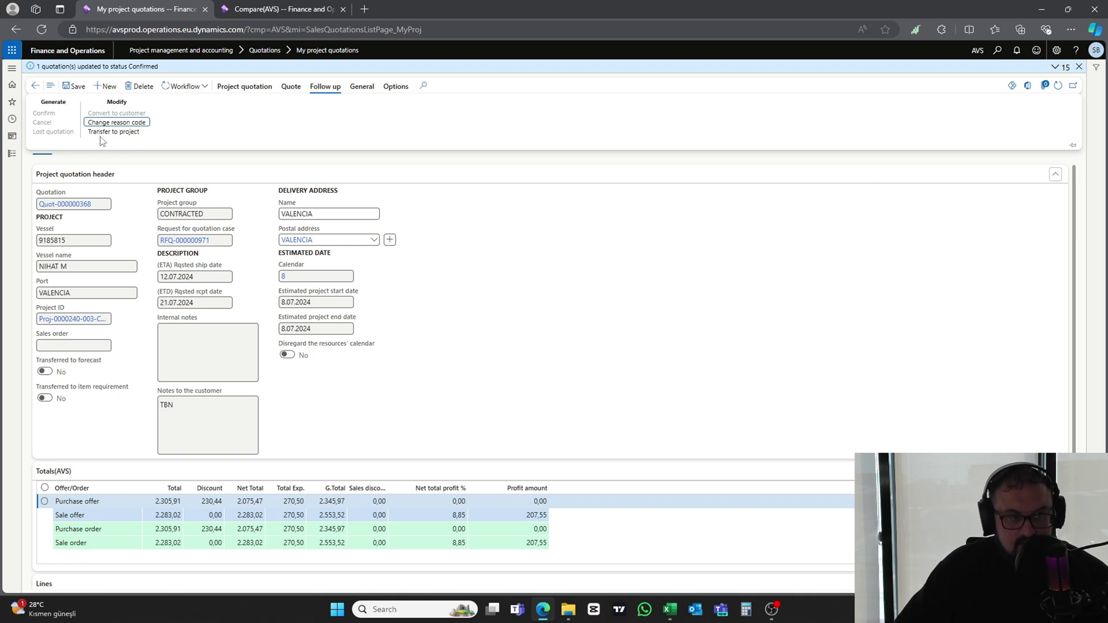
click(122, 133)
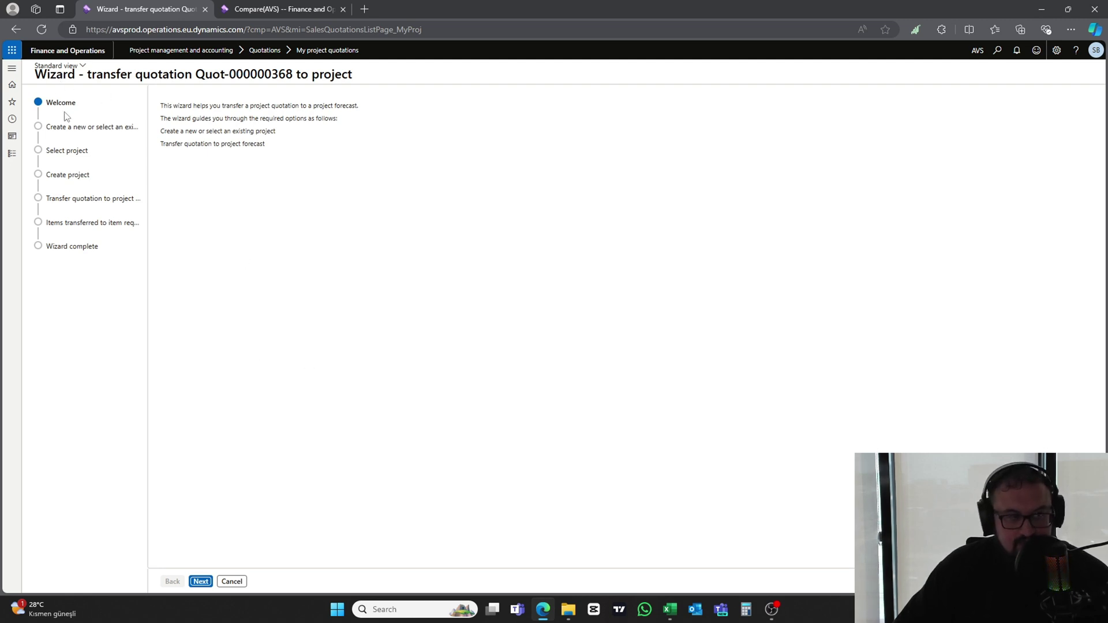
click(210, 584)
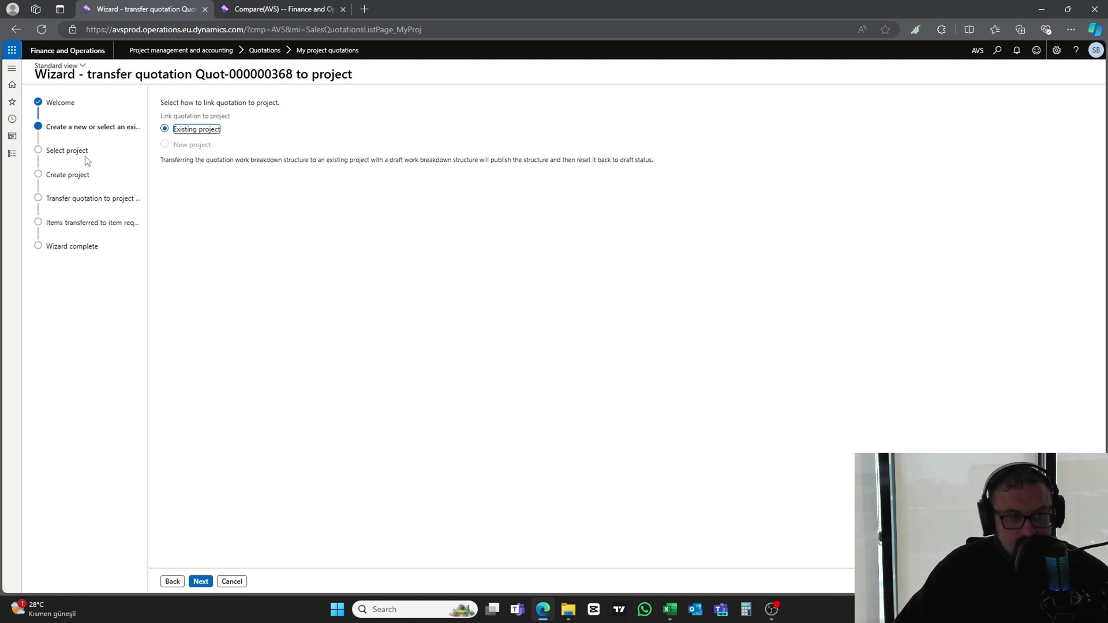
click(211, 583)
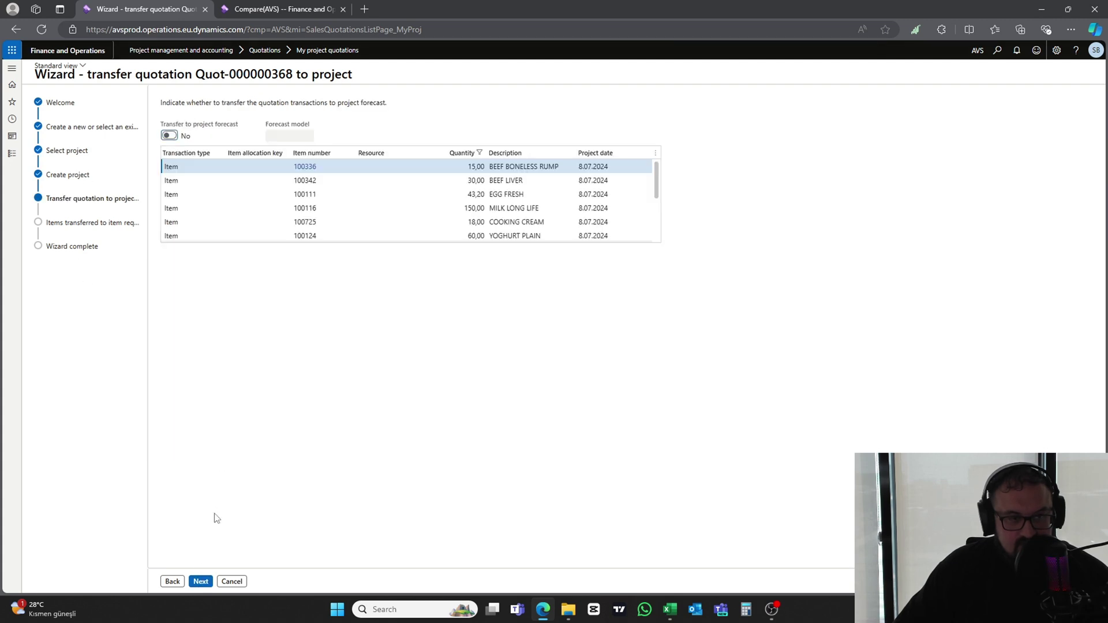
click(207, 581)
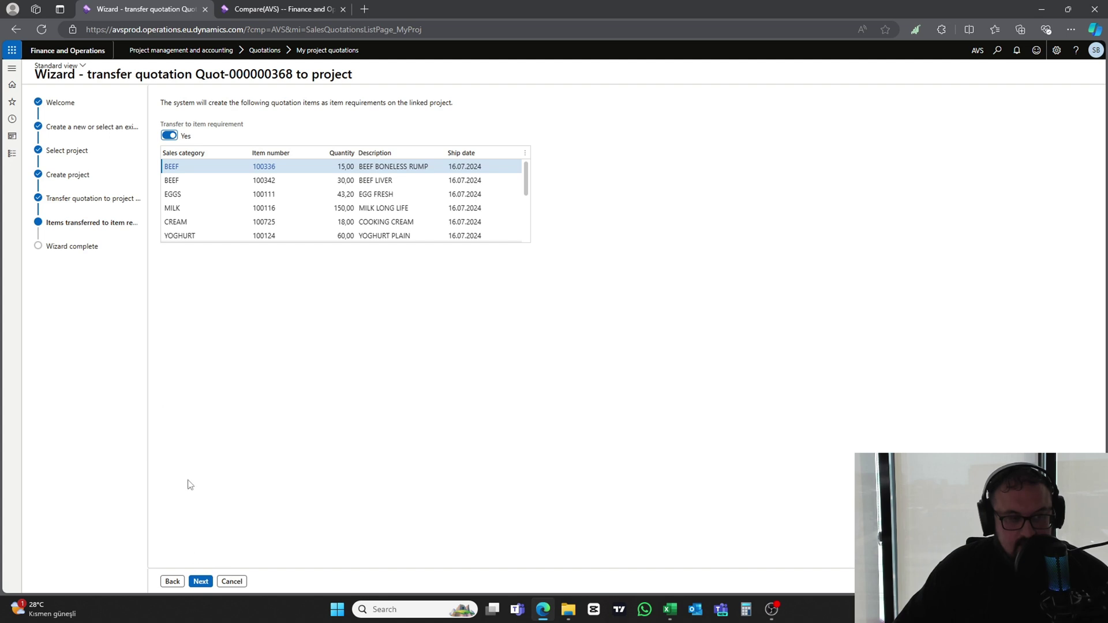
click(200, 581)
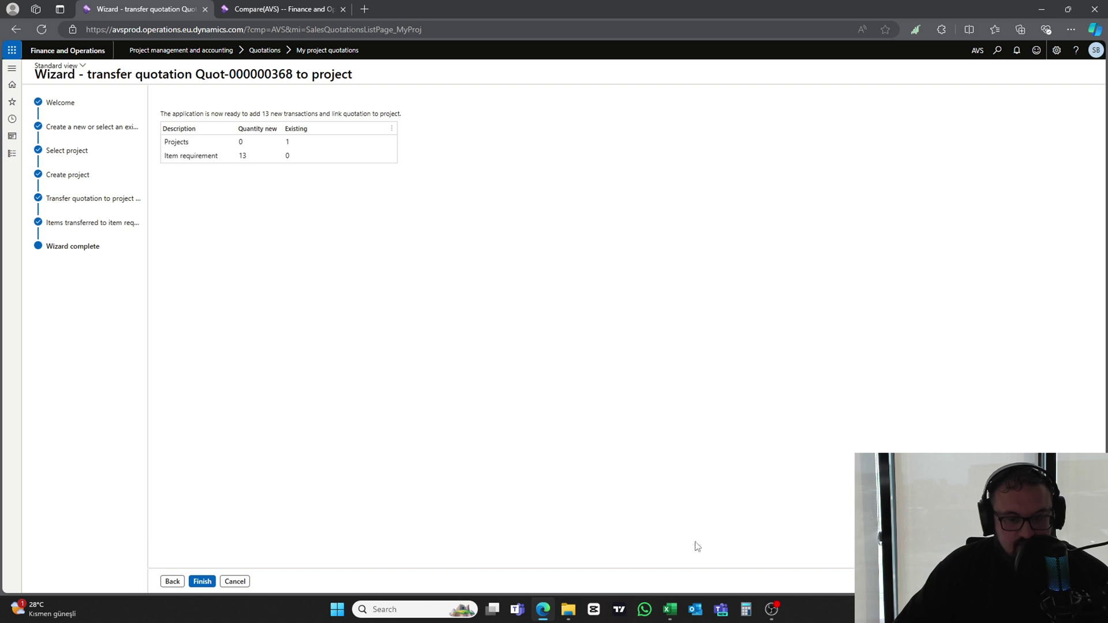
Switch to the Excel quotation sheet, check how many item lines its GROUP column holds, and return to the transfer wizard
click(669, 609)
drag(84, 246, 85, 349)
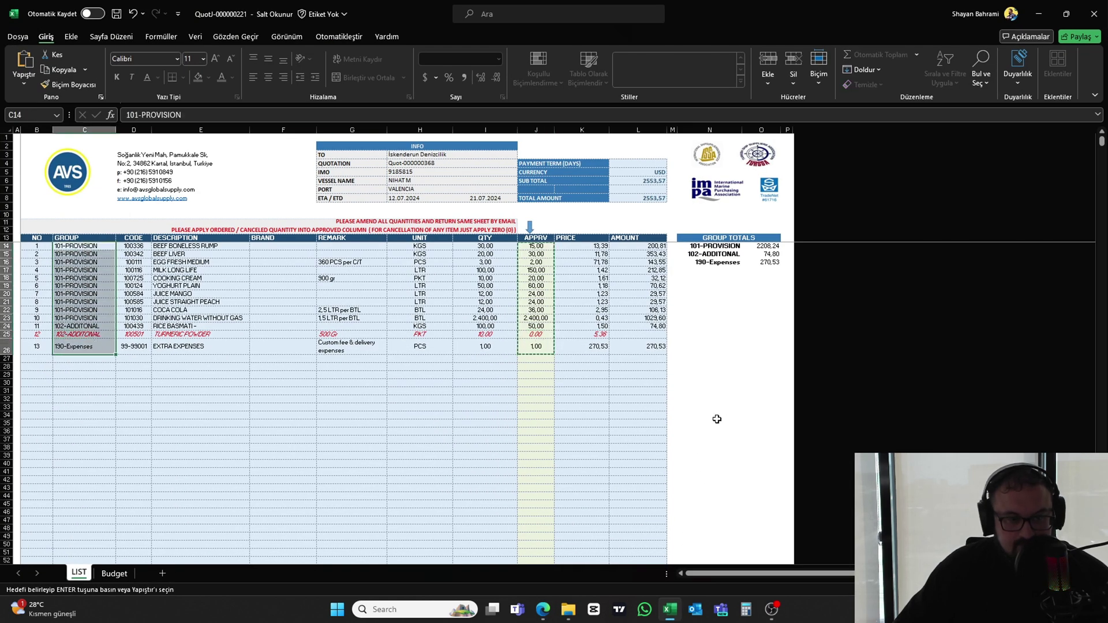
click(573, 391)
click(1040, 15)
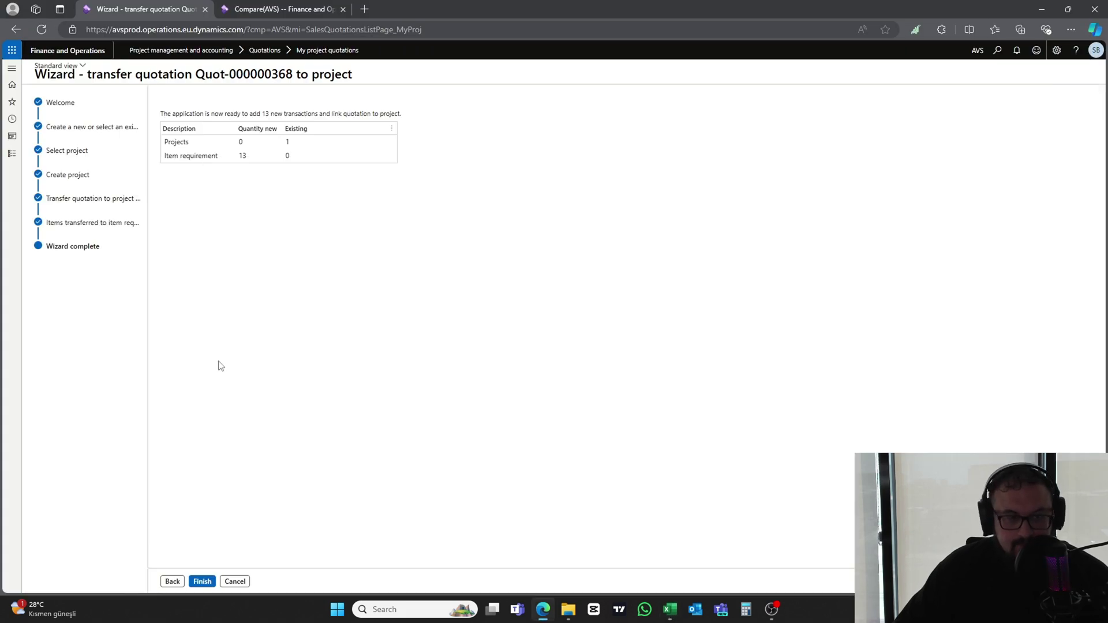
Finish the transfer to the project and check the Transferred to item requirement setting in the quotation header
click(211, 583)
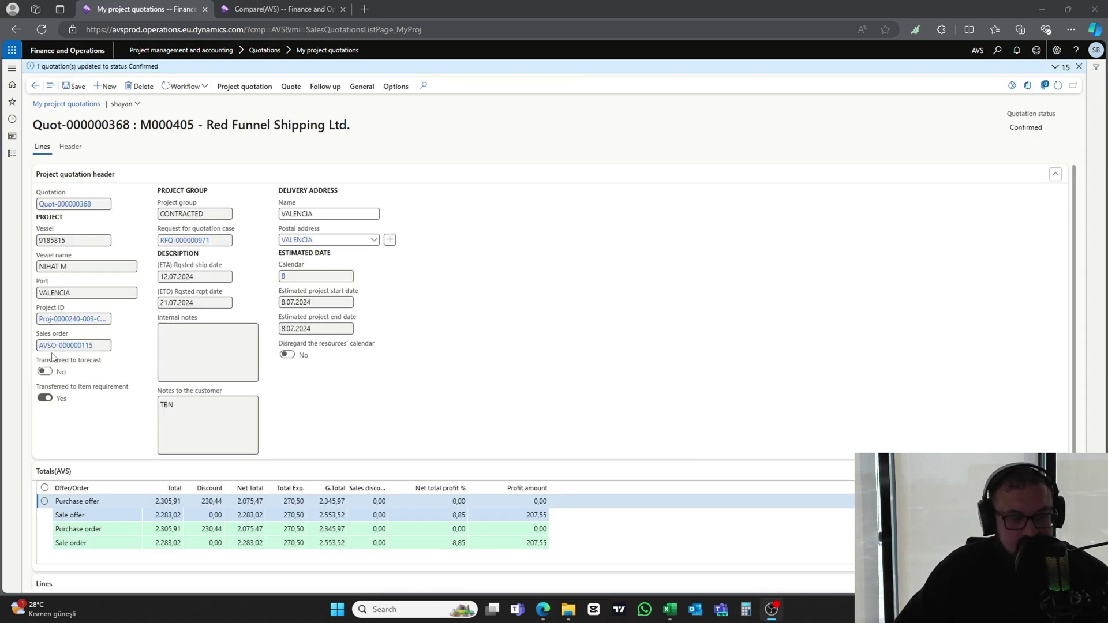
drag(66, 401, 57, 401)
click(64, 412)
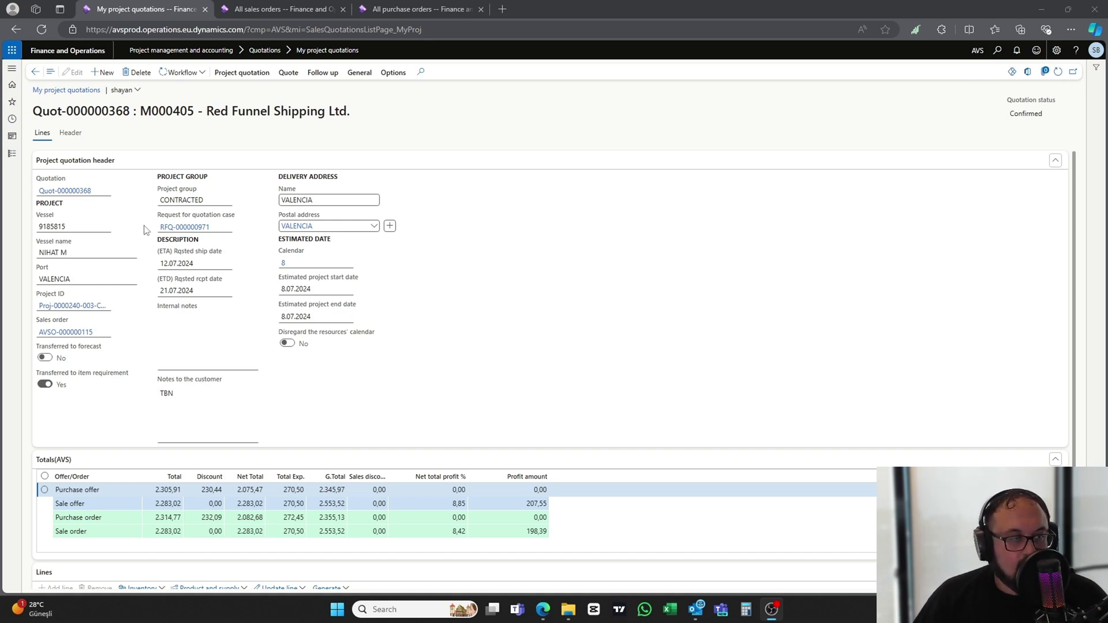
Open All requests for quotations from the favorites, and locate and reopen the same list within the Procurement and sourcing module
click(13, 103)
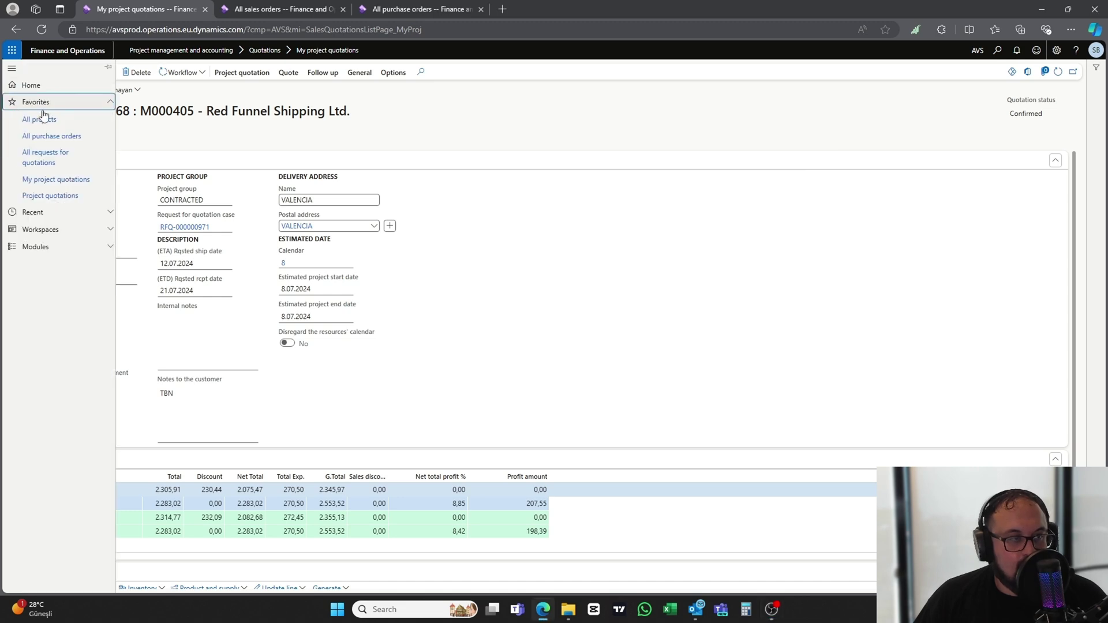
click(50, 159)
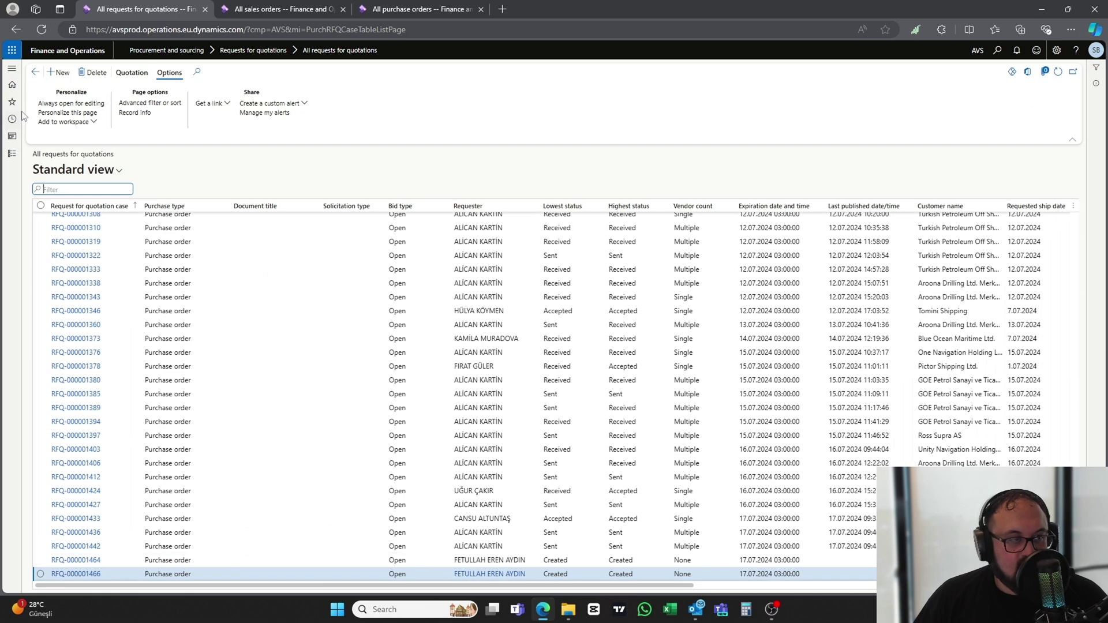
click(13, 104)
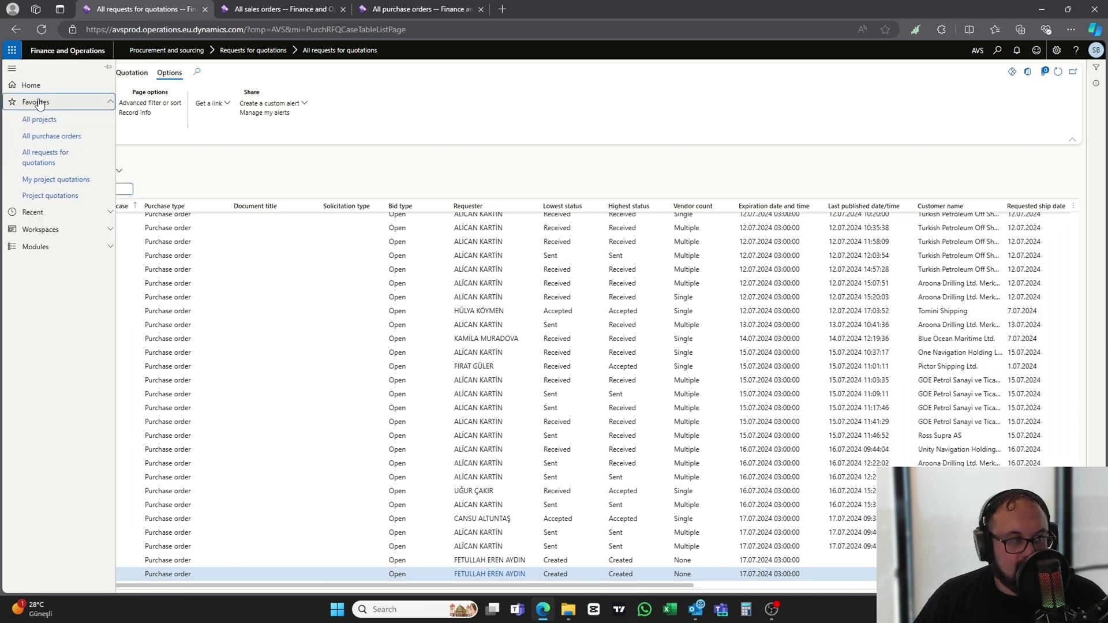
click(37, 246)
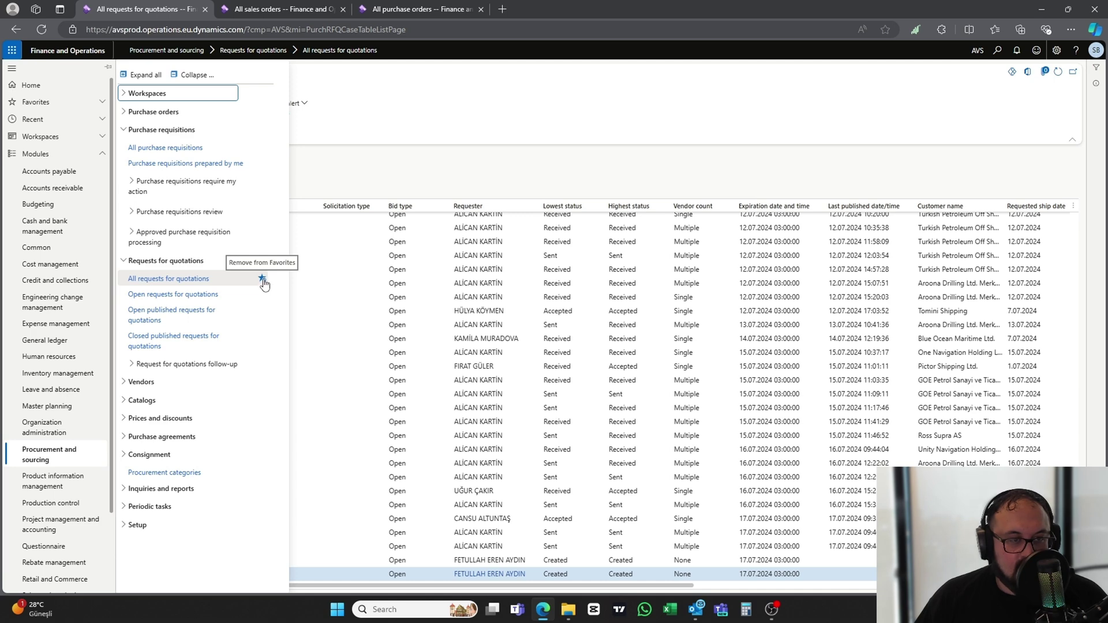
click(202, 281)
Filter the request list by the requester's first name and open the Red Funnel Shipping Ltd. request for quotation
scroll(305, 315, up, 10)
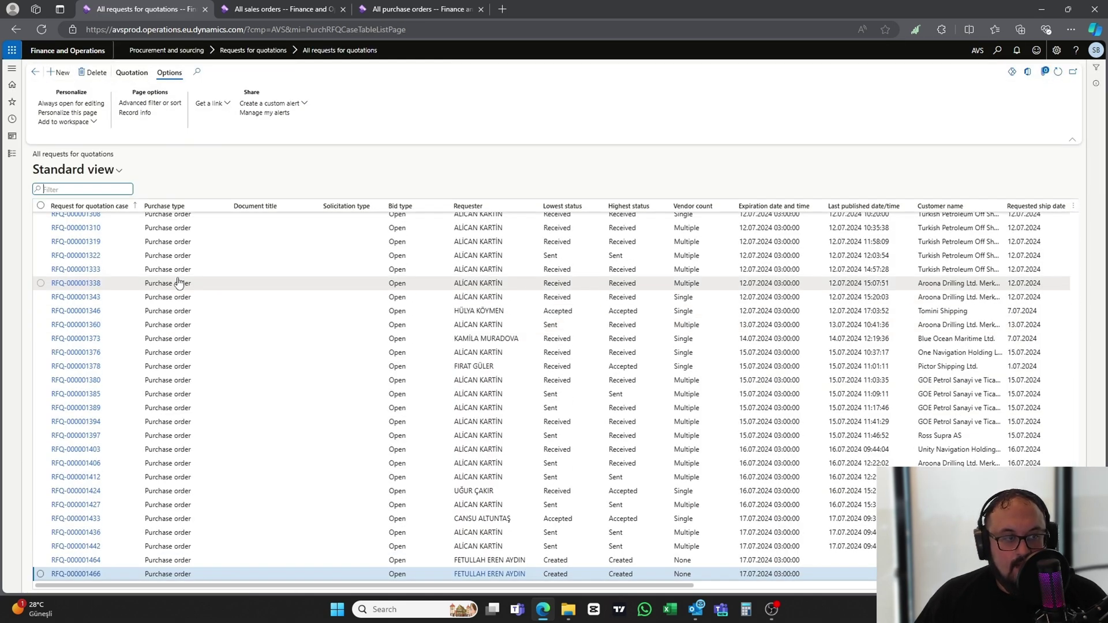
scroll(292, 301, up, 15)
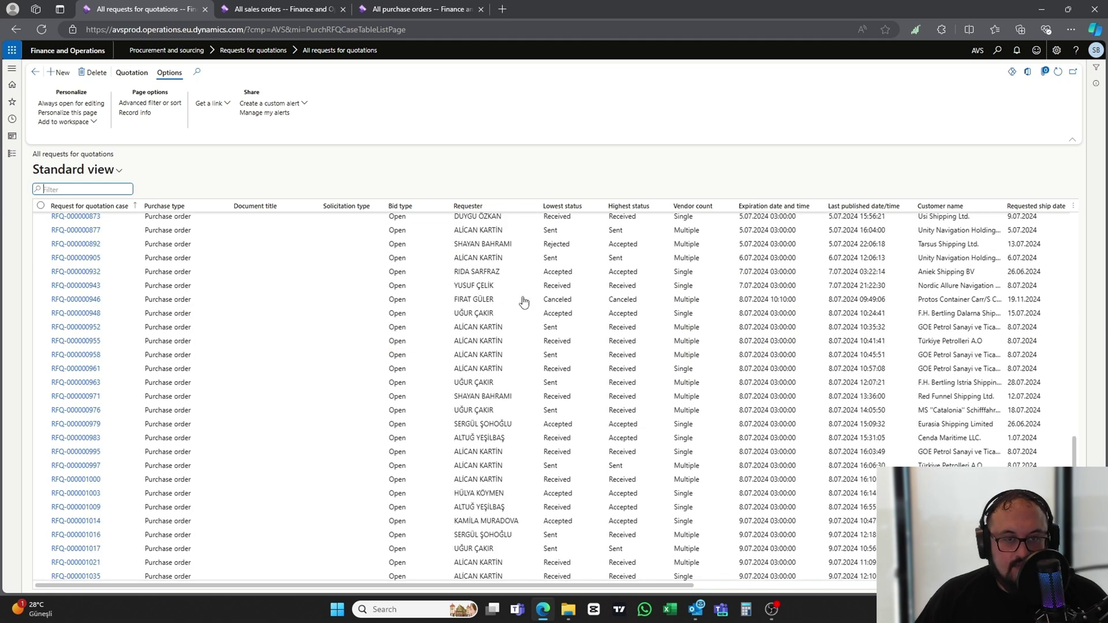
scroll(503, 281, up, 10)
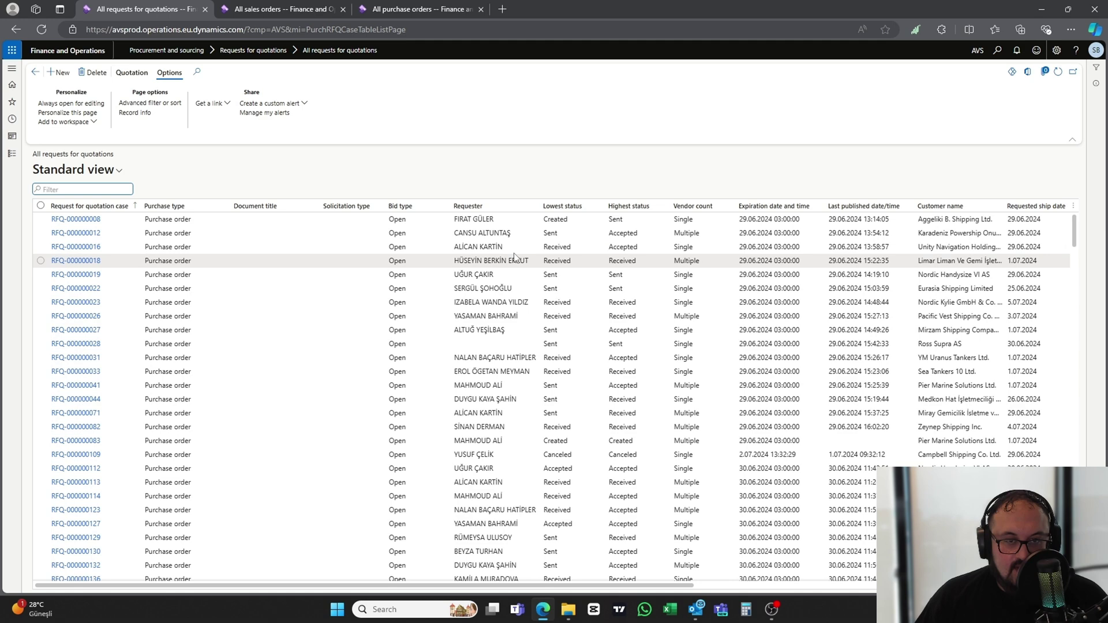
click(532, 206)
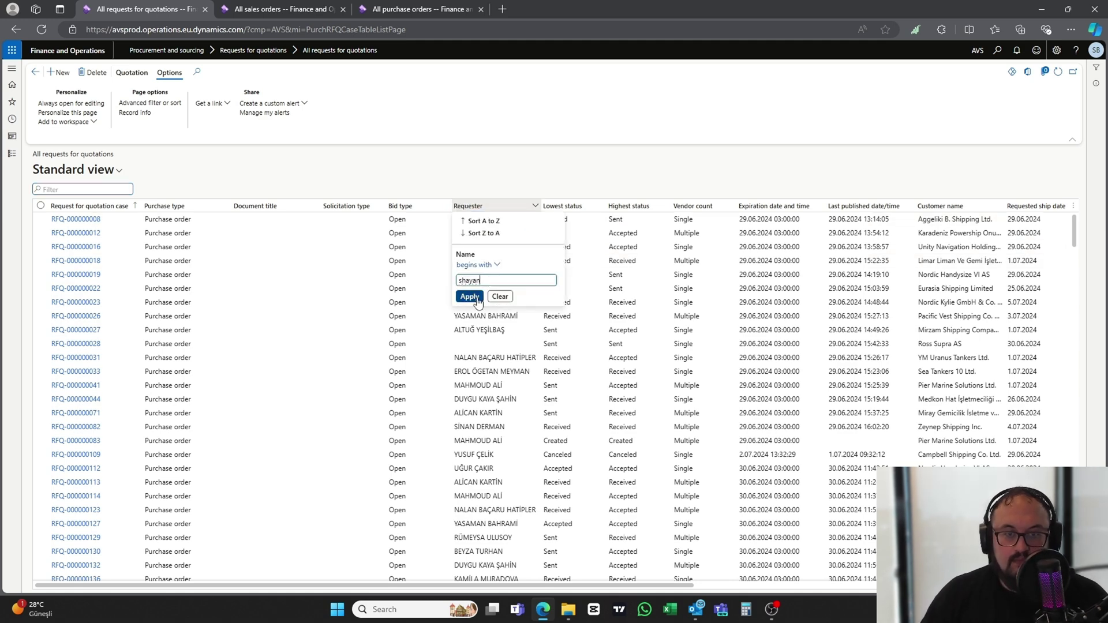
click(469, 296)
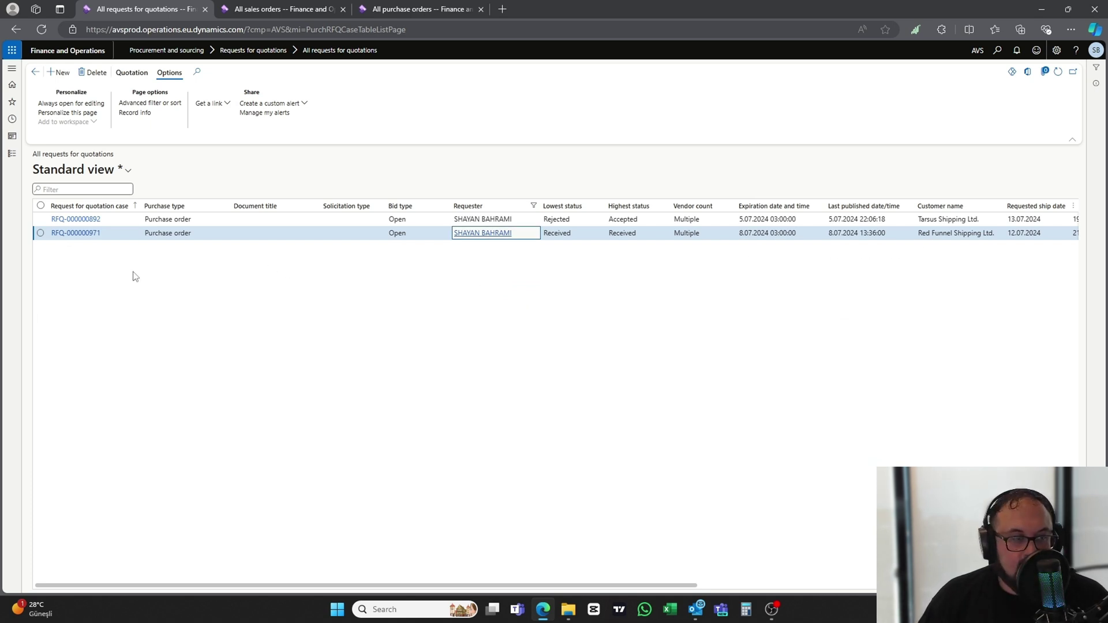
click(80, 234)
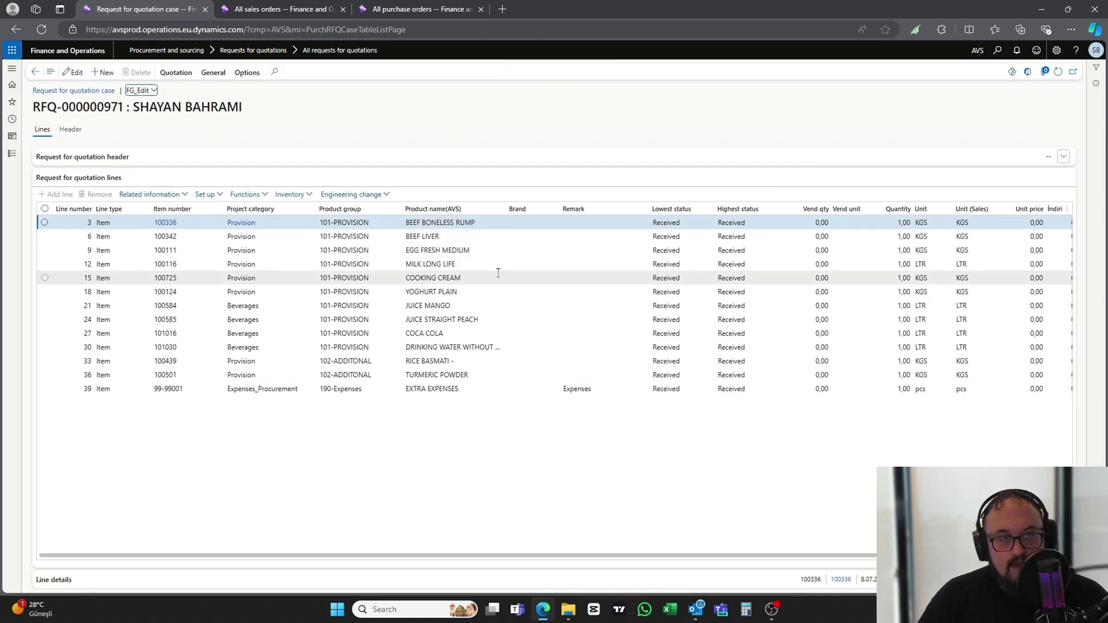
Open the Compare(AVS) reply comparison for the request for quotation and accept Suisca S.L.'s offer
click(178, 74)
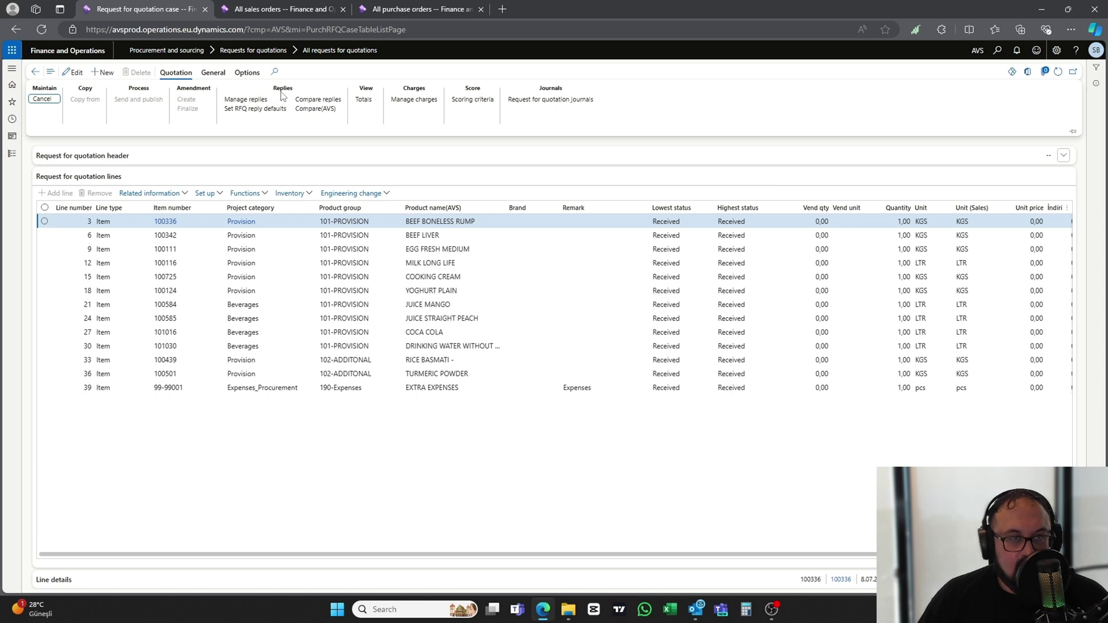
click(316, 109)
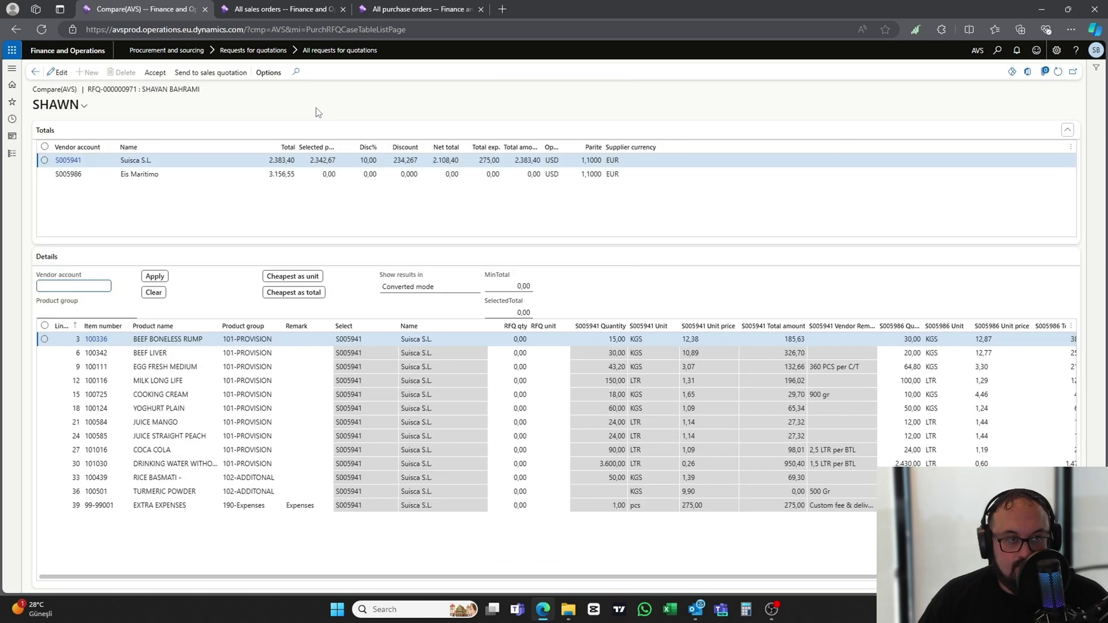
click(160, 79)
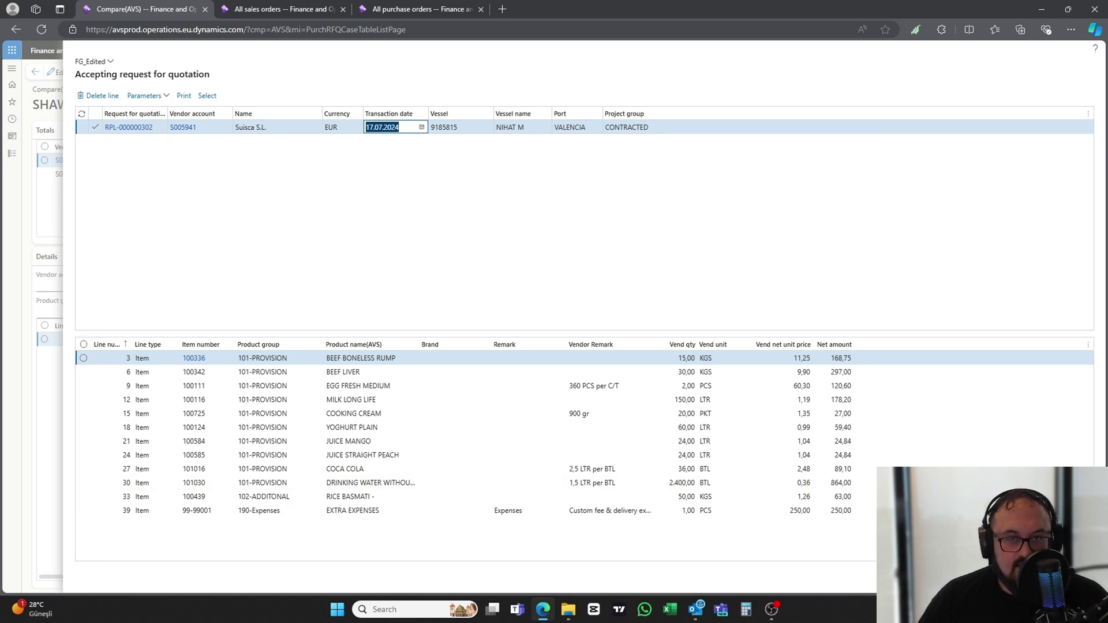
click(1036, 577)
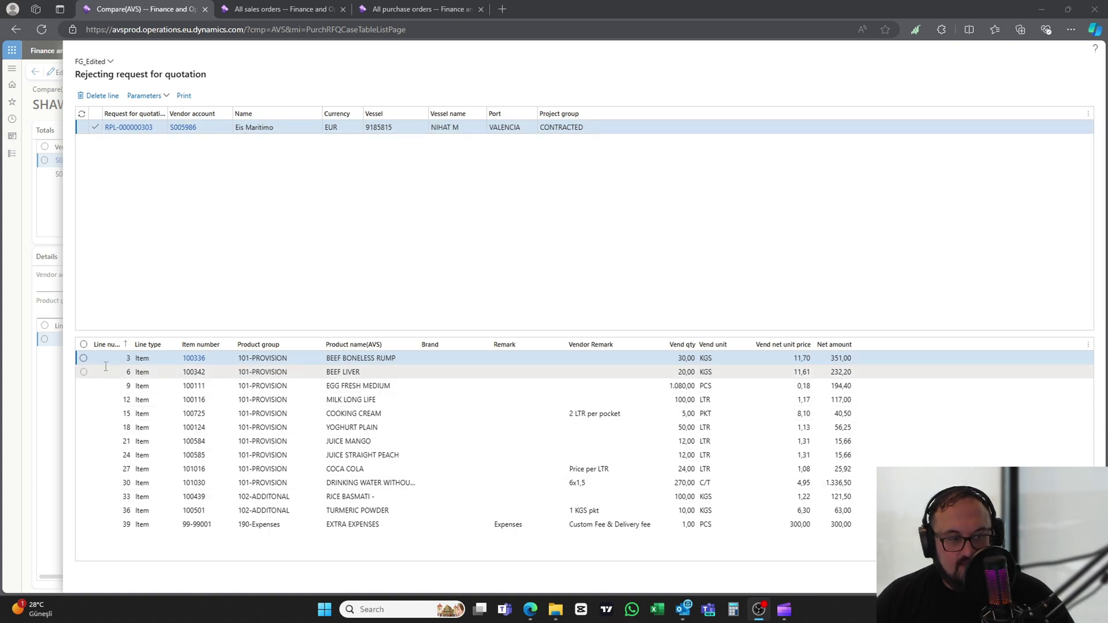
Review Eis Maritimo's reply lines and confirm the rejection of its request for quotation
click(83, 345)
click(84, 345)
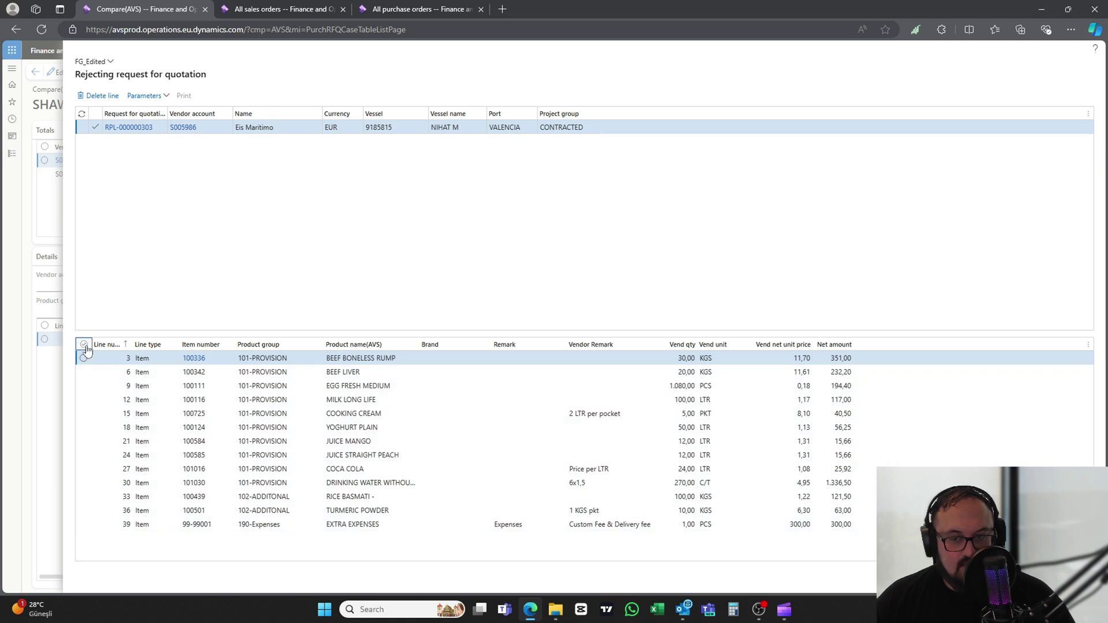
click(351, 364)
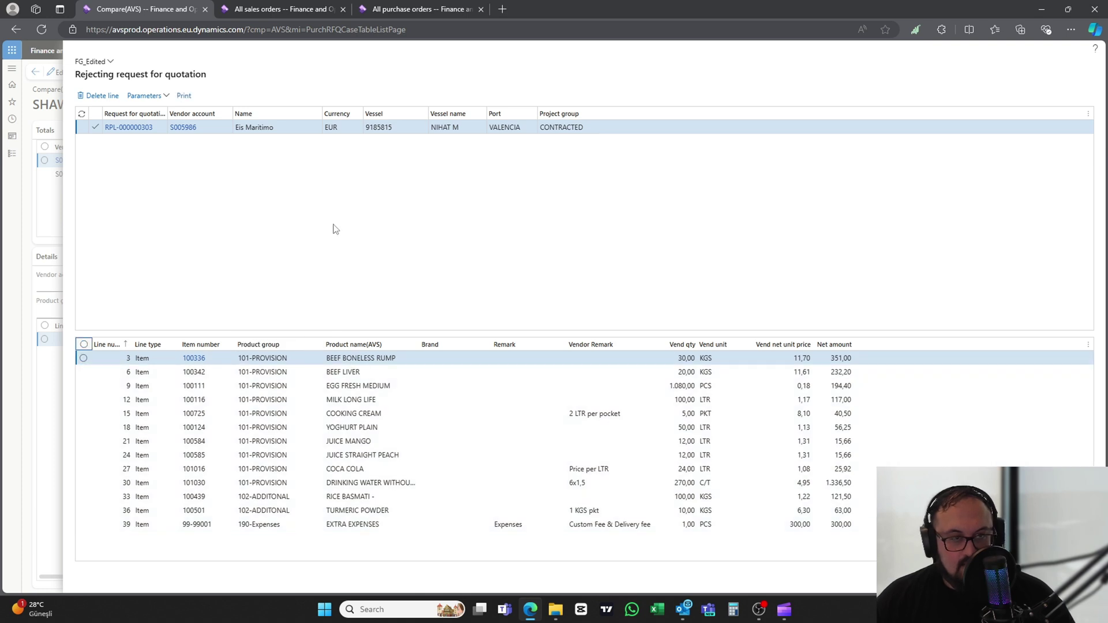
click(277, 128)
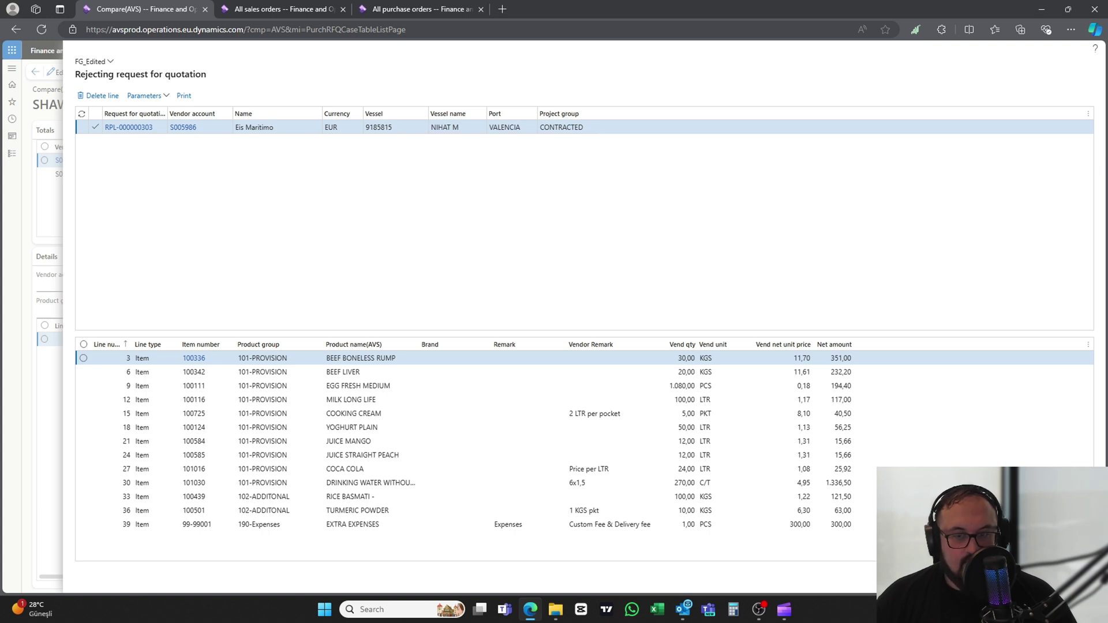
click(1046, 577)
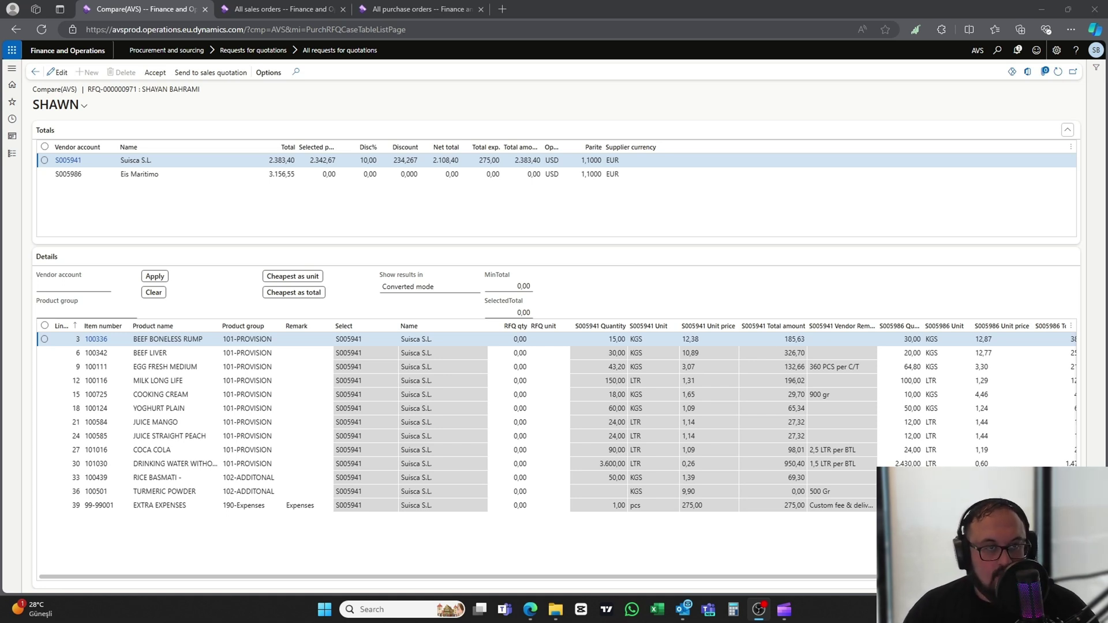
Return to the request for quotation's header and examine the vendors' statuses, purchase order column and financial dimensions
click(34, 73)
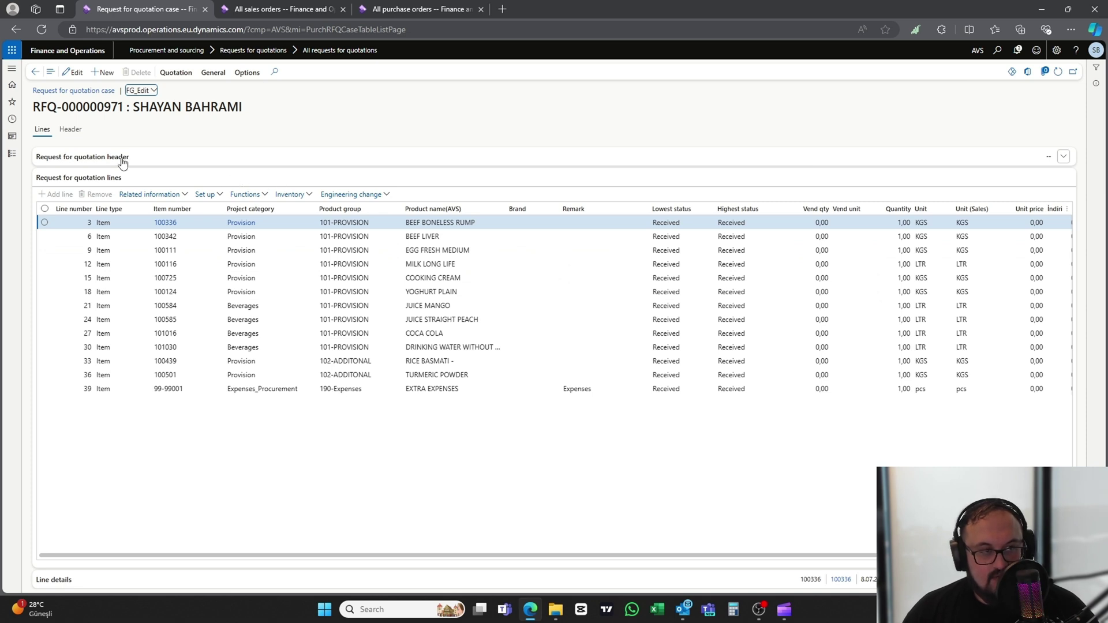
click(71, 128)
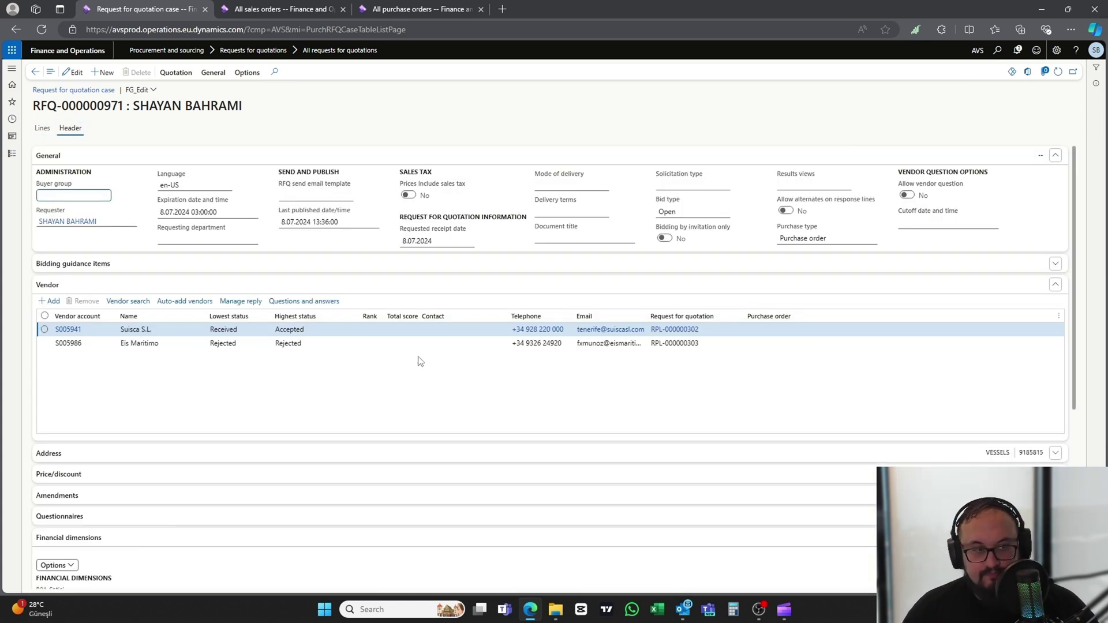
scroll(728, 392, down, 3)
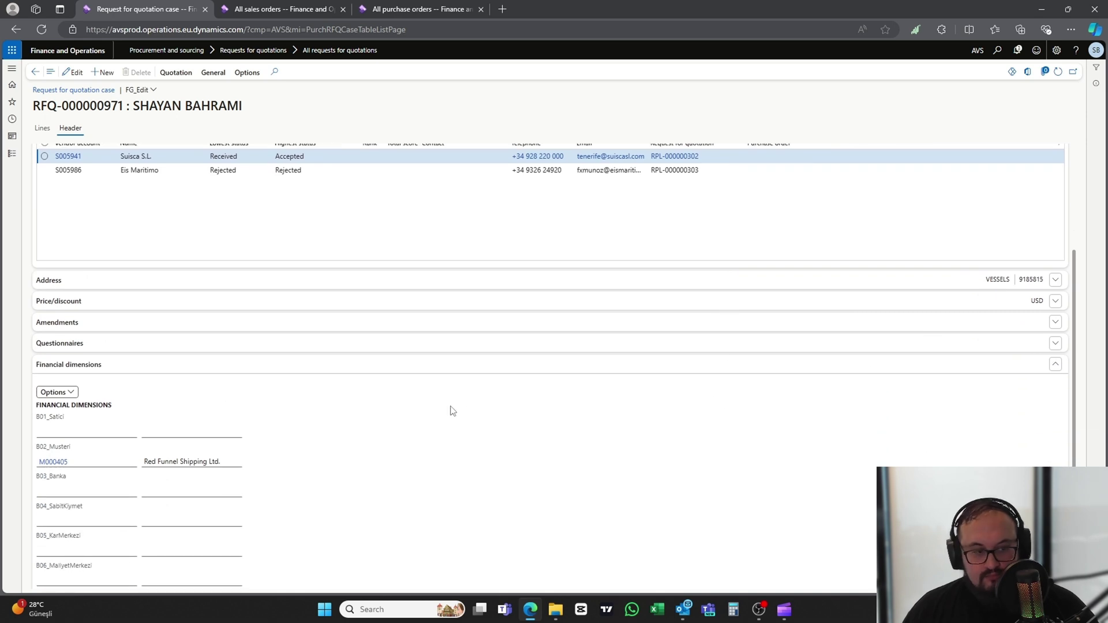
scroll(404, 438, down, 2)
scroll(231, 421, up, 2)
scroll(95, 350, down, 1)
scroll(190, 396, down, 2)
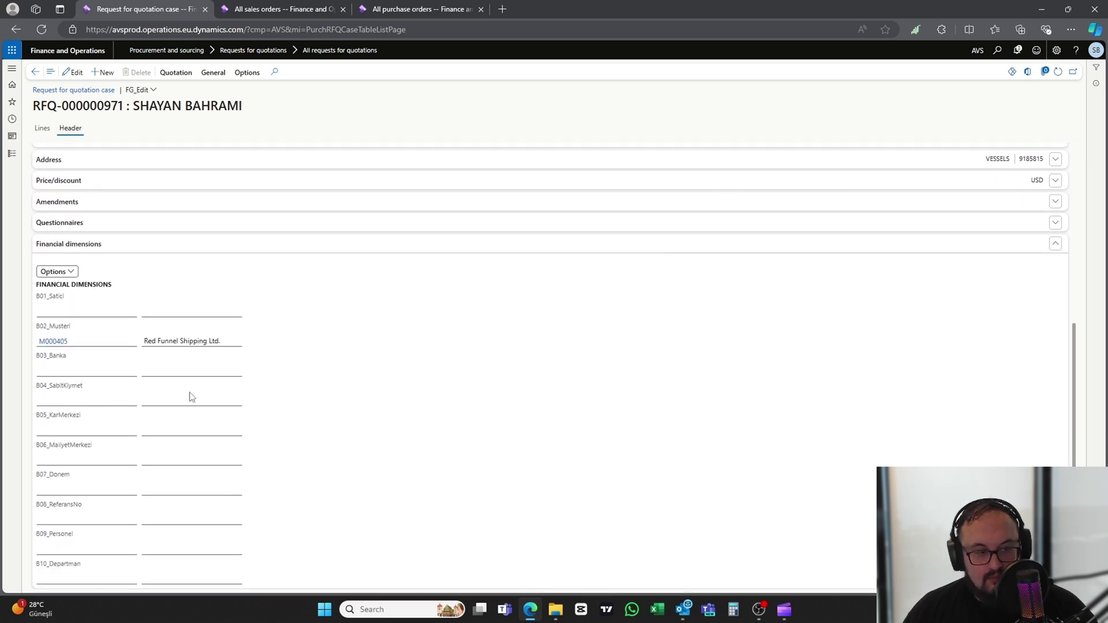
scroll(191, 403, up, 5)
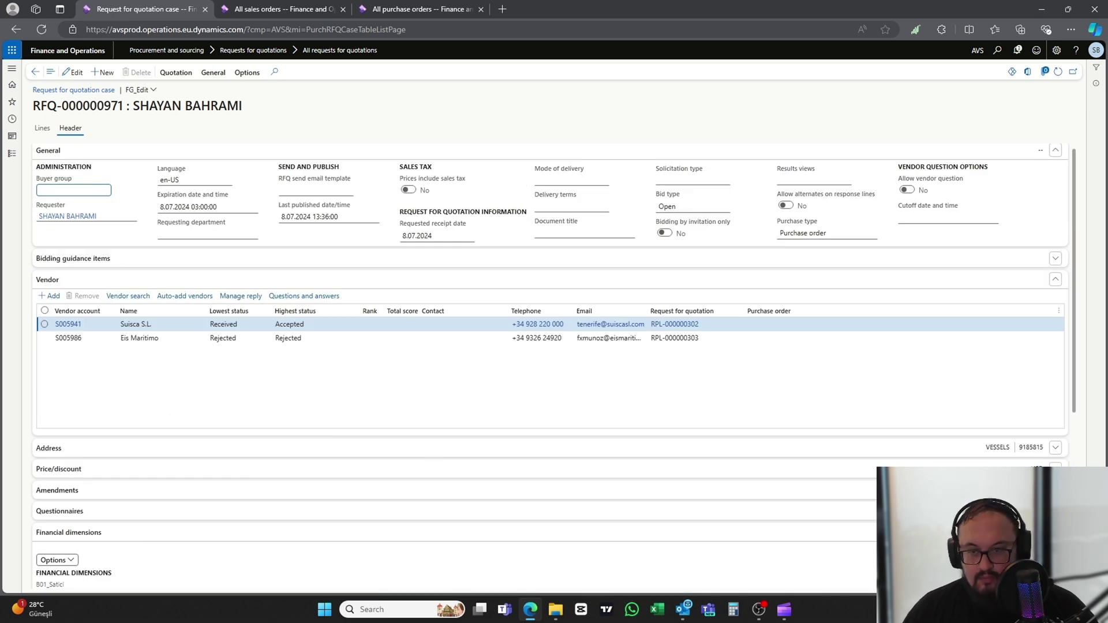
Refresh the request for quotation header and open the purchase order linked to Suisca S.L
click(1060, 73)
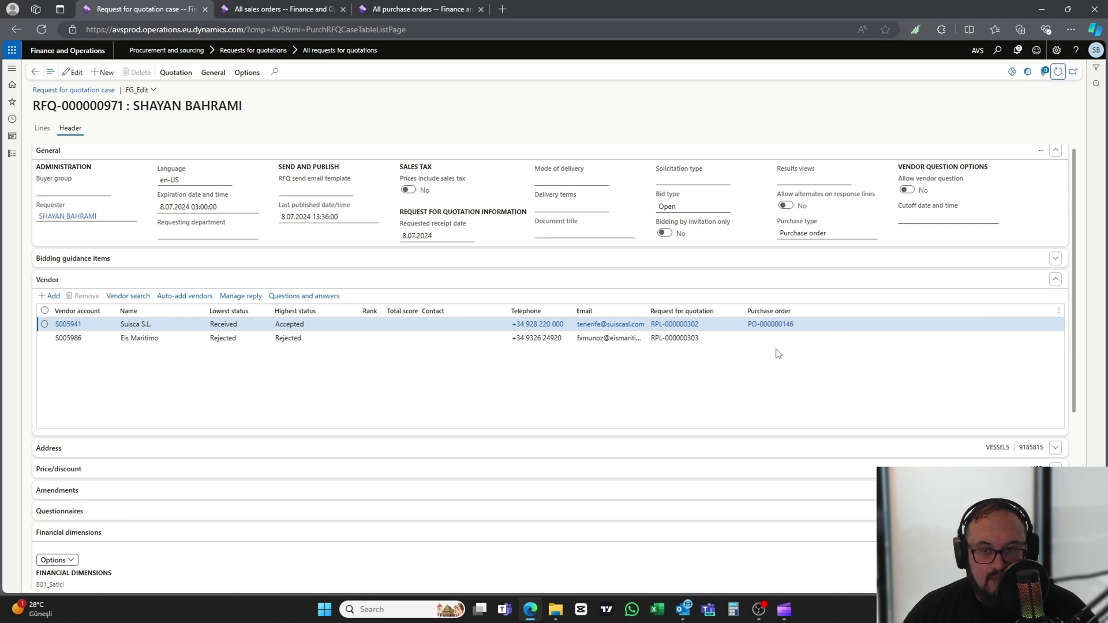
mouse_move(777, 329)
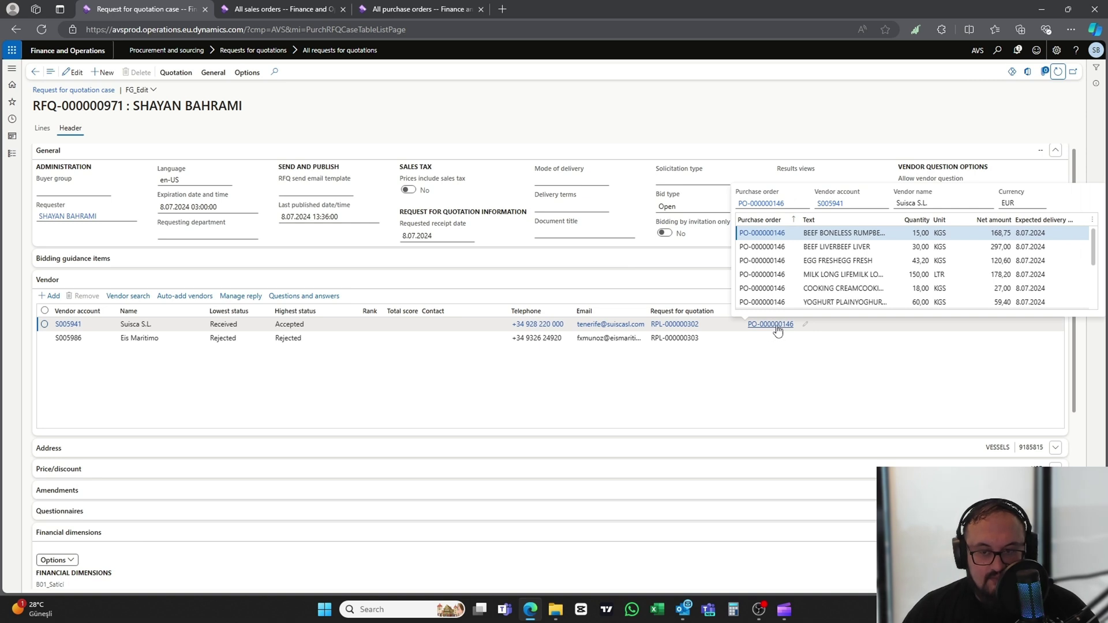
click(777, 328)
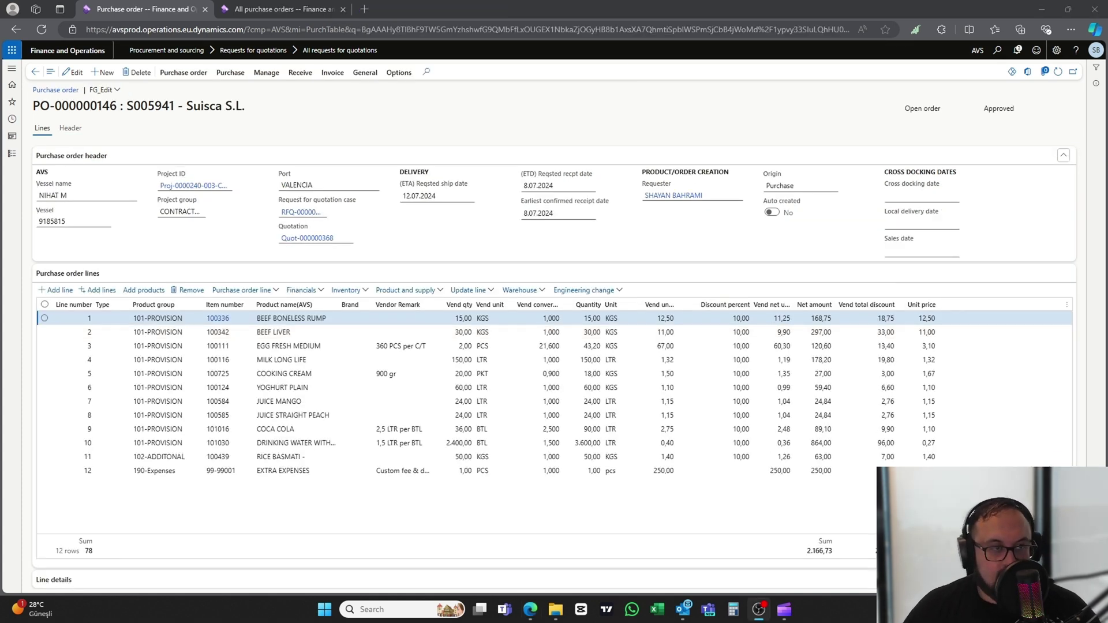
right_click(156, 14)
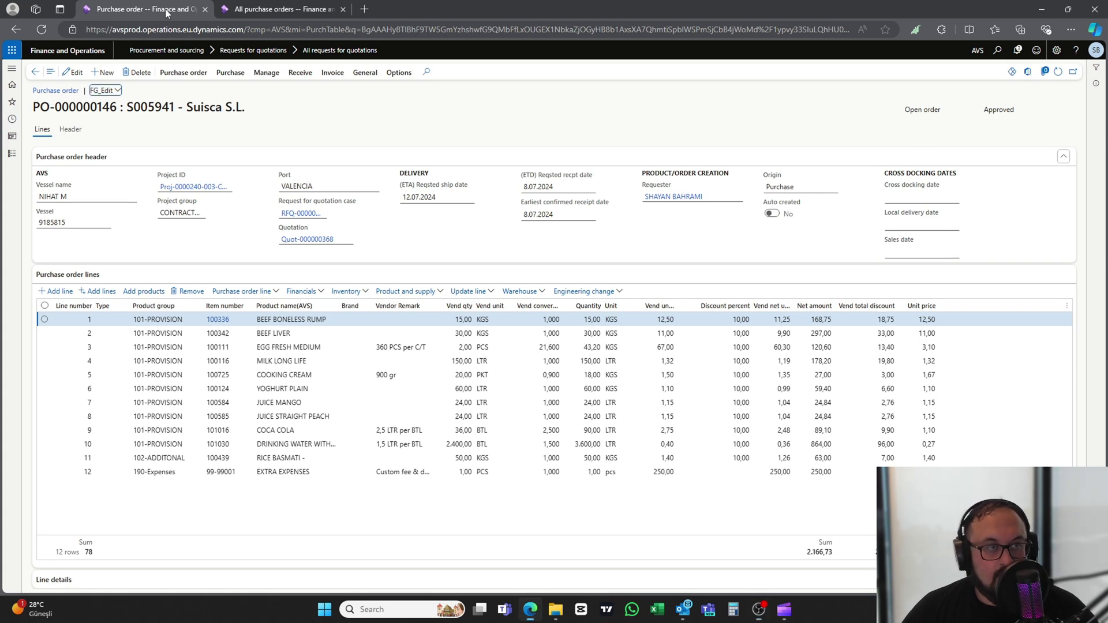
click(155, 12)
right_click(151, 11)
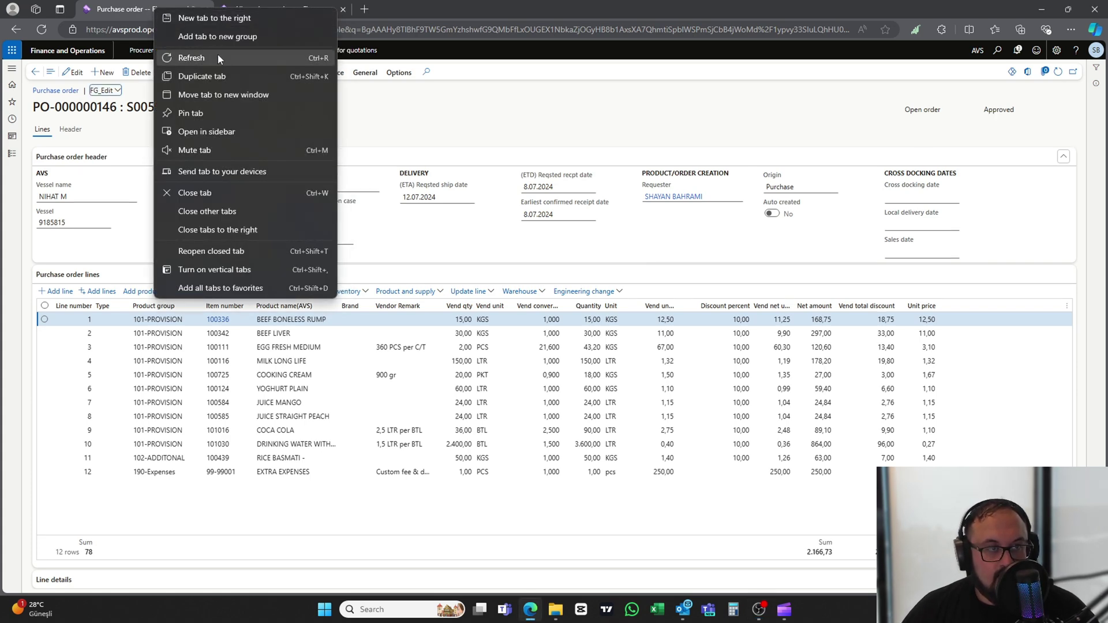
Switch to the All purchase orders browser page and remove the duplicate All purchase orders entry from the favorites
click(282, 7)
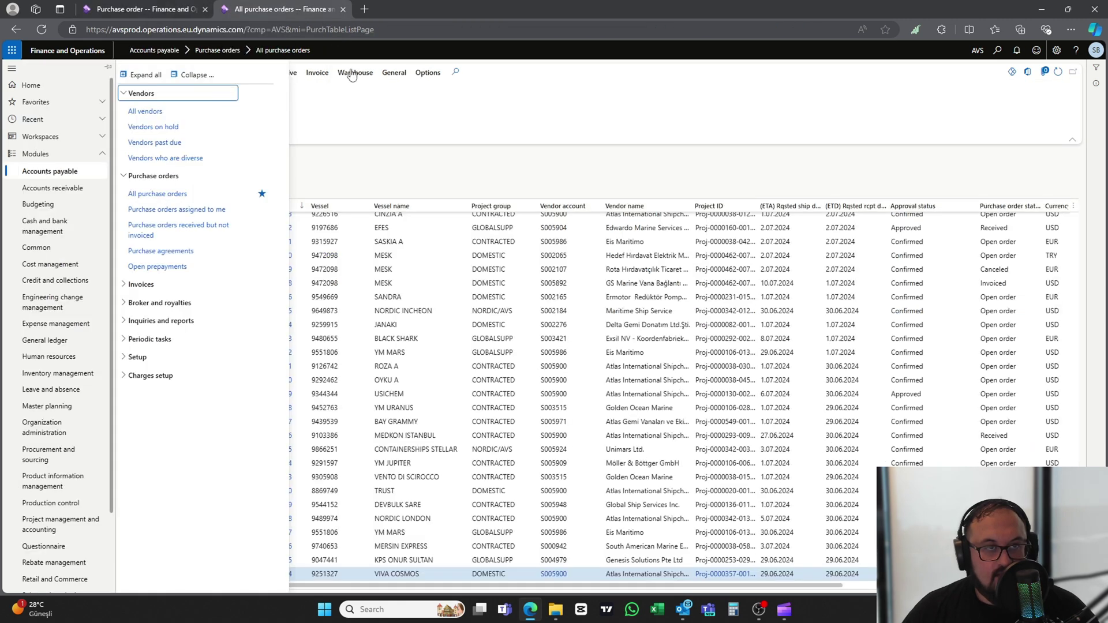
click(37, 154)
click(37, 154)
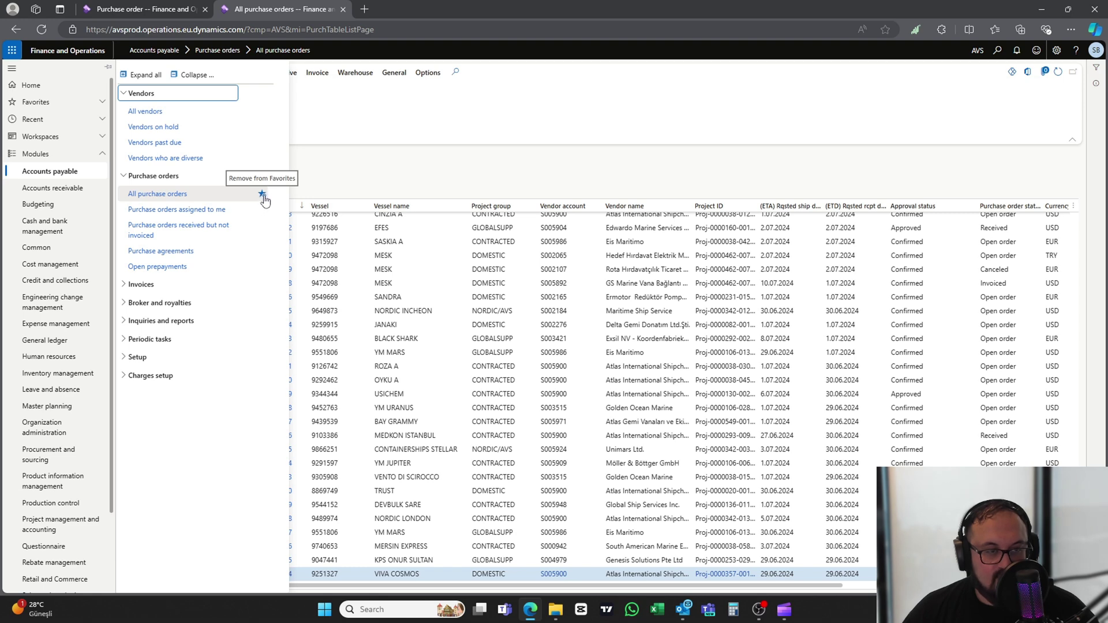
click(41, 102)
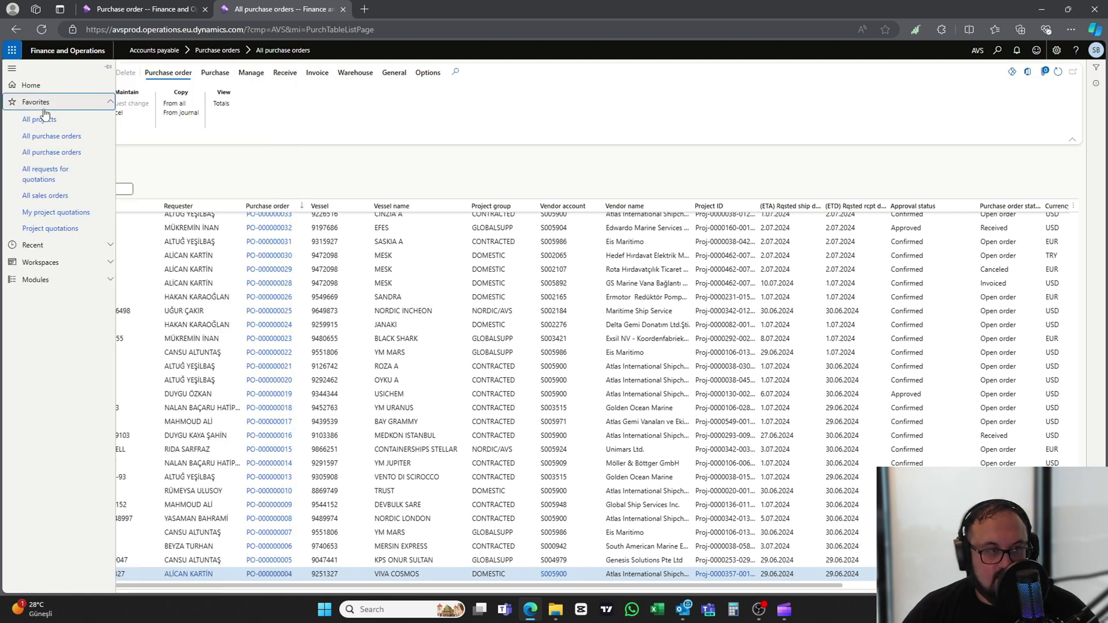
click(109, 154)
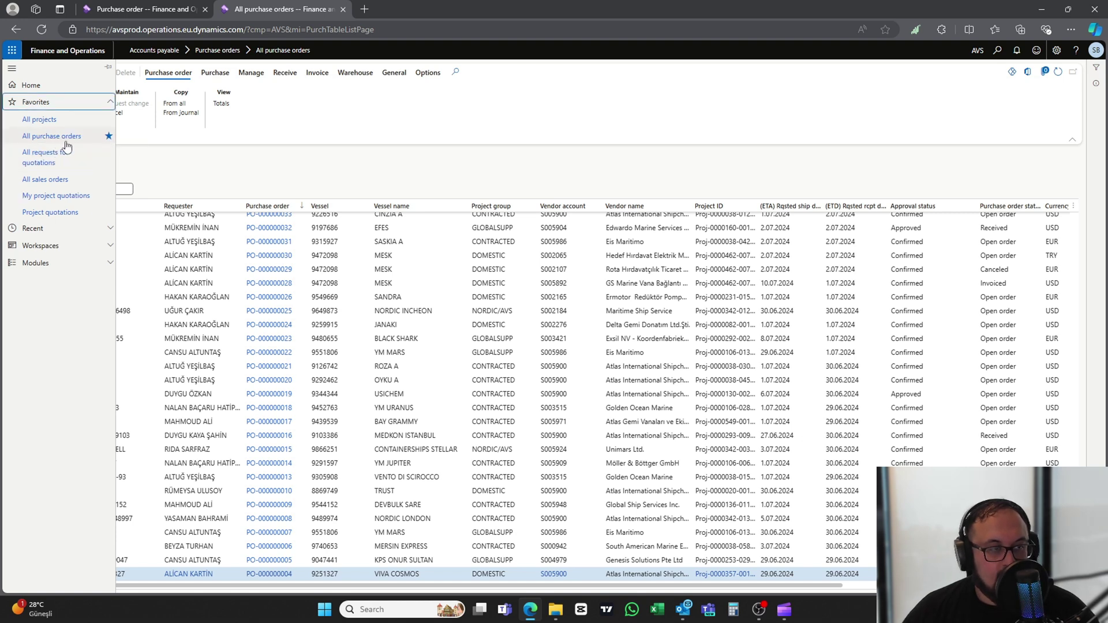
Open All purchase orders from the favorites and open Suisca S.L.'s purchase order for vessel NIHAT M
click(64, 139)
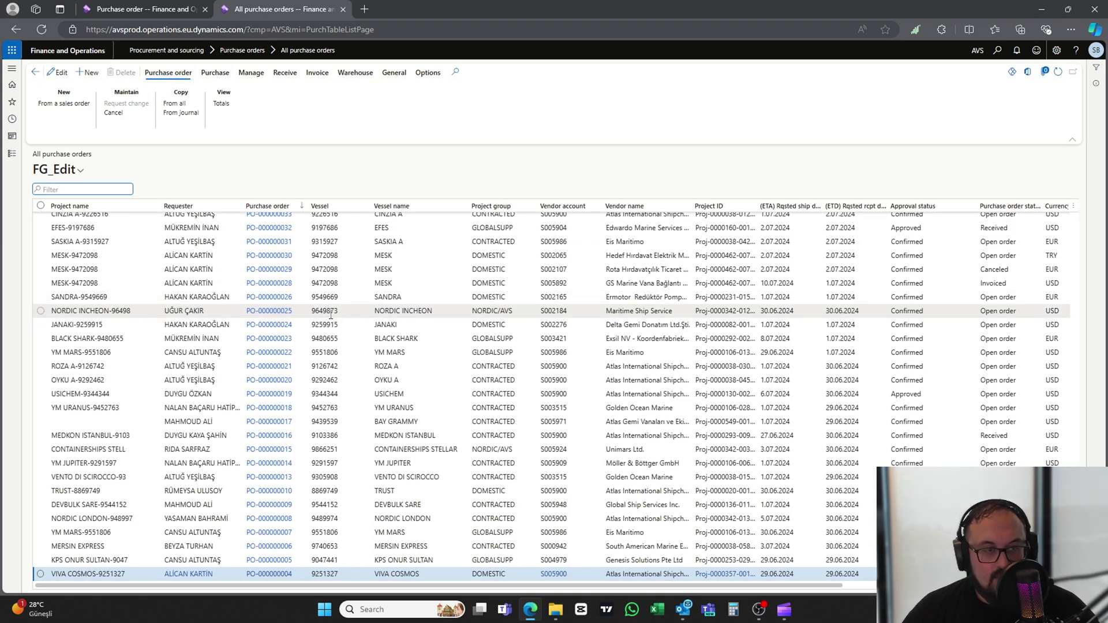
scroll(329, 314, up, 15)
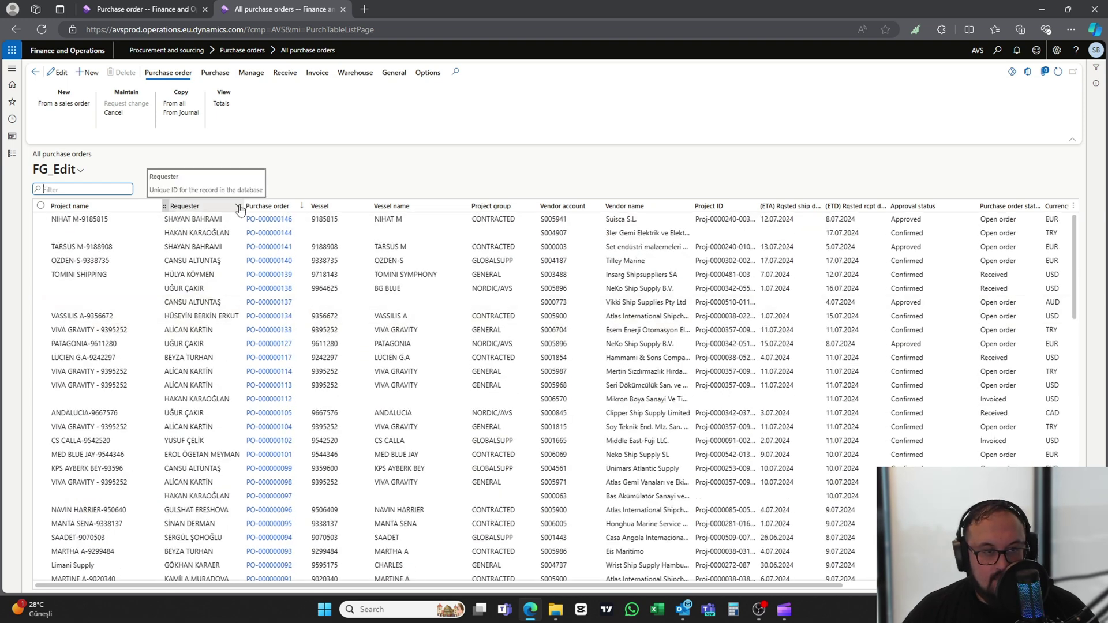
click(238, 207)
click(221, 297)
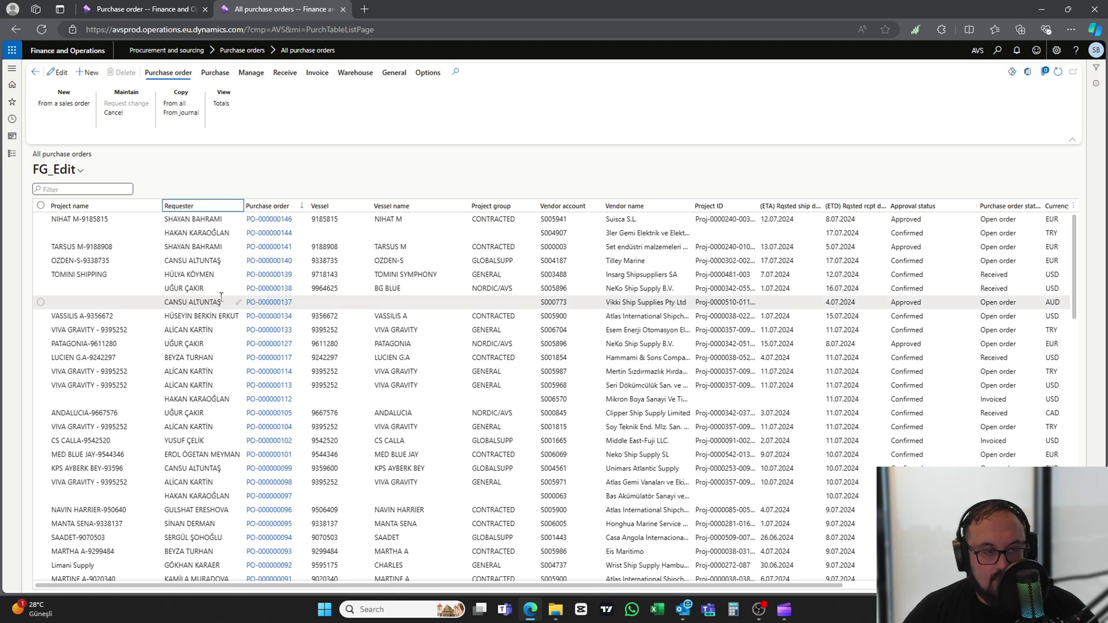
click(260, 221)
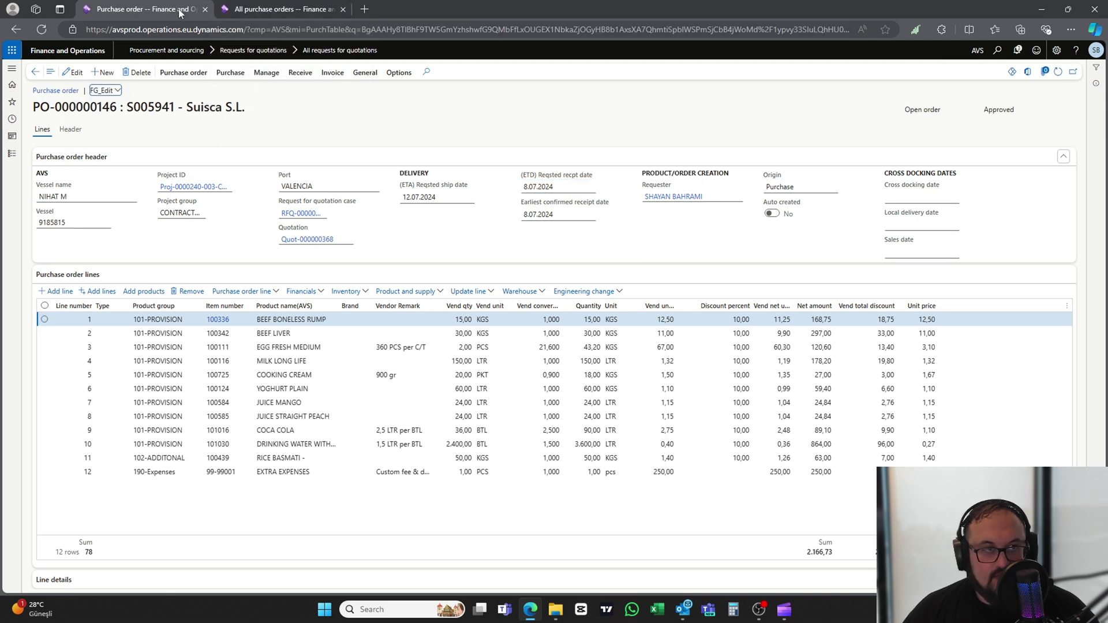
Compare the same purchase order in both browser pages and close the duplicate page
click(252, 15)
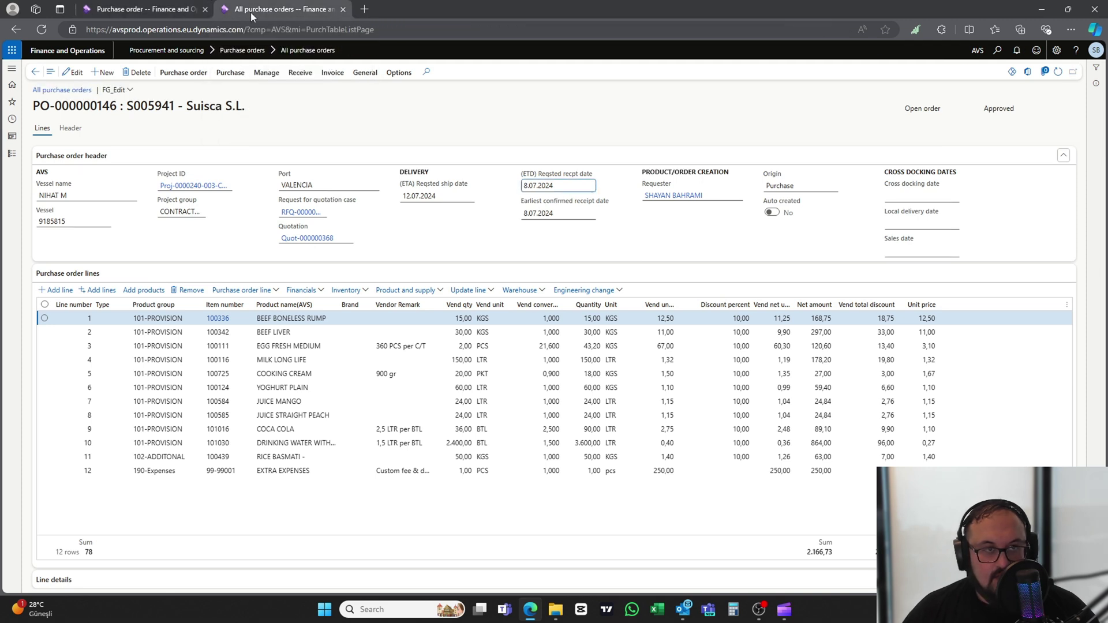
click(135, 13)
click(285, 13)
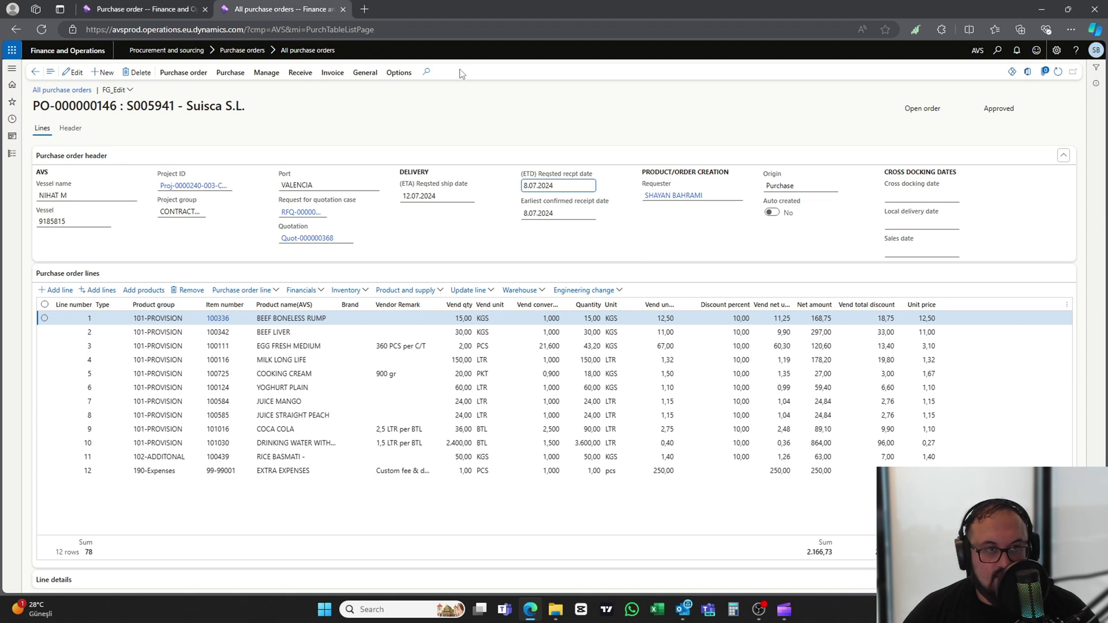
click(343, 9)
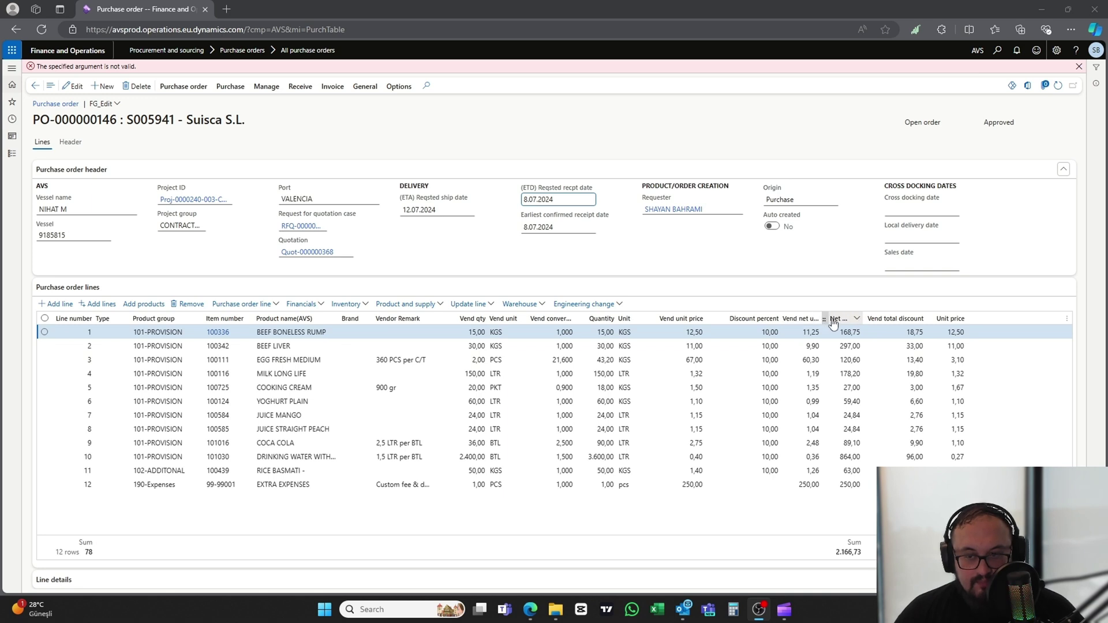
Widen the Vend net unit price column and check the quantity and unit of the EXTRA EXPENSES line
drag(824, 319, 845, 317)
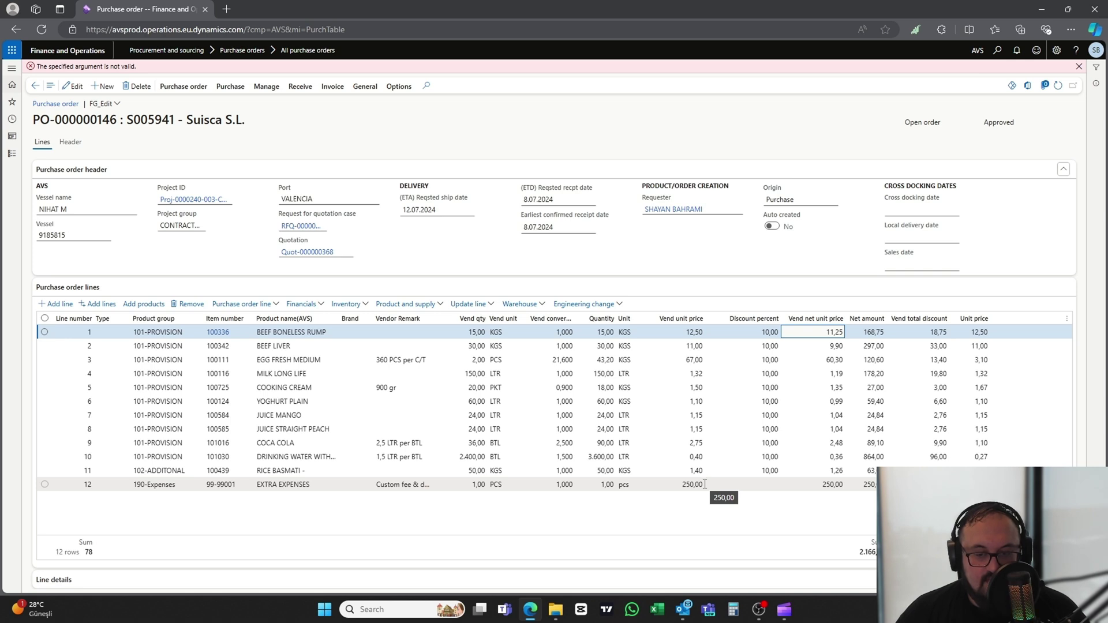
double_click(609, 485)
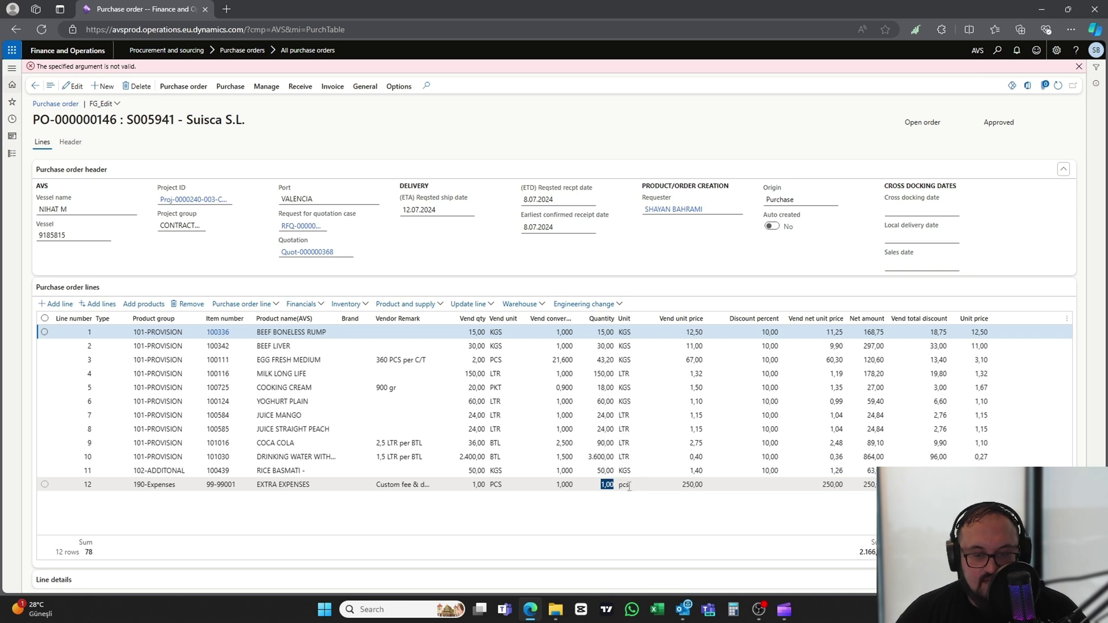
click(622, 485)
double_click(624, 487)
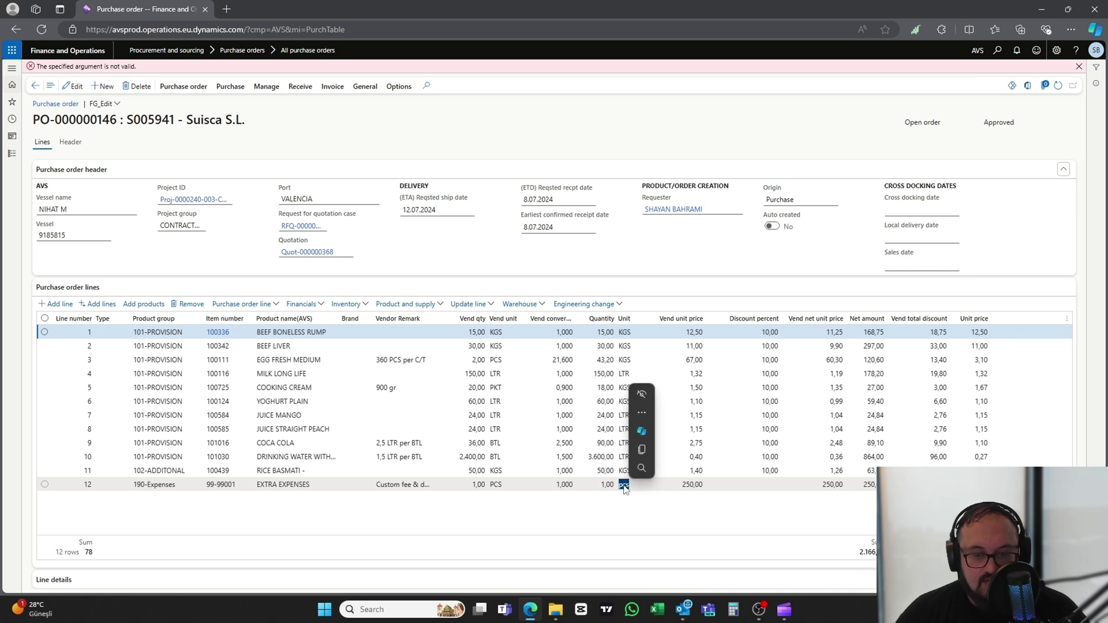
click(614, 489)
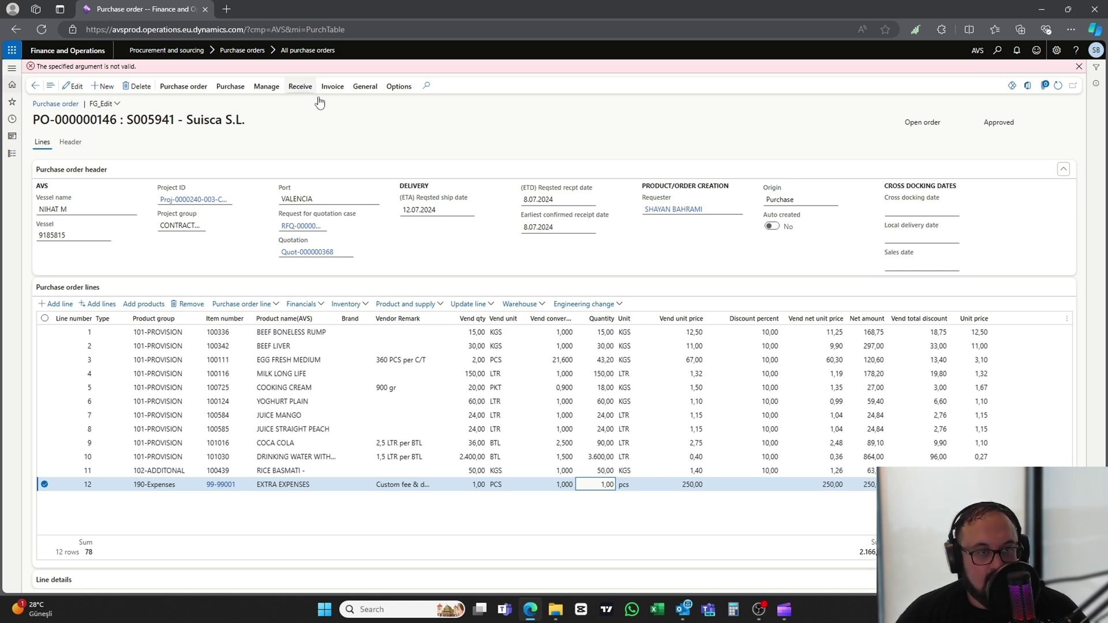
click(234, 88)
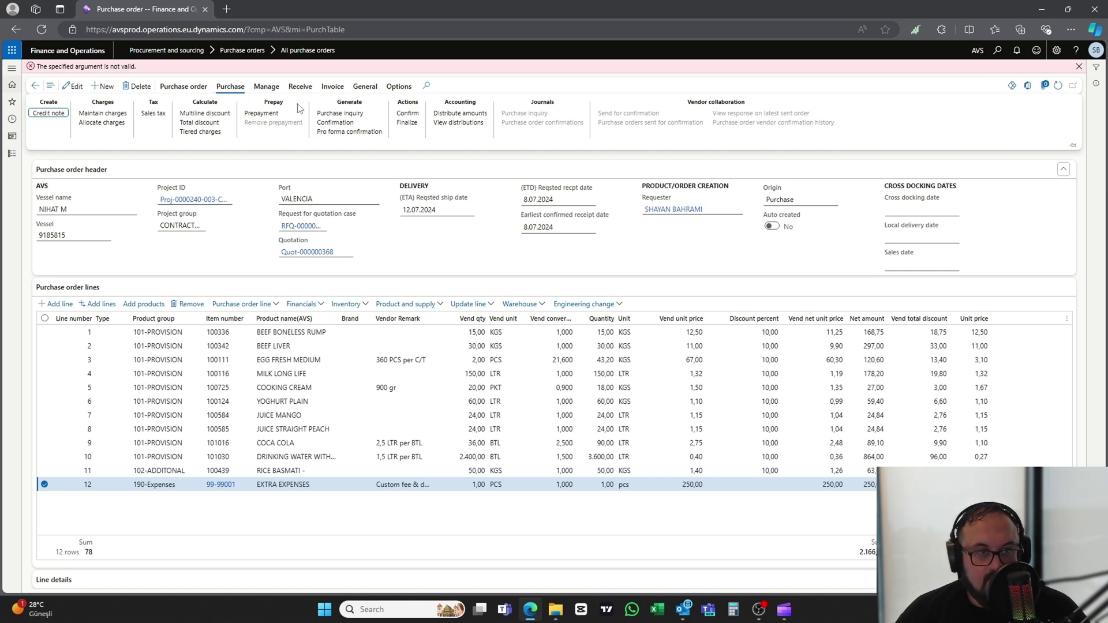
click(346, 124)
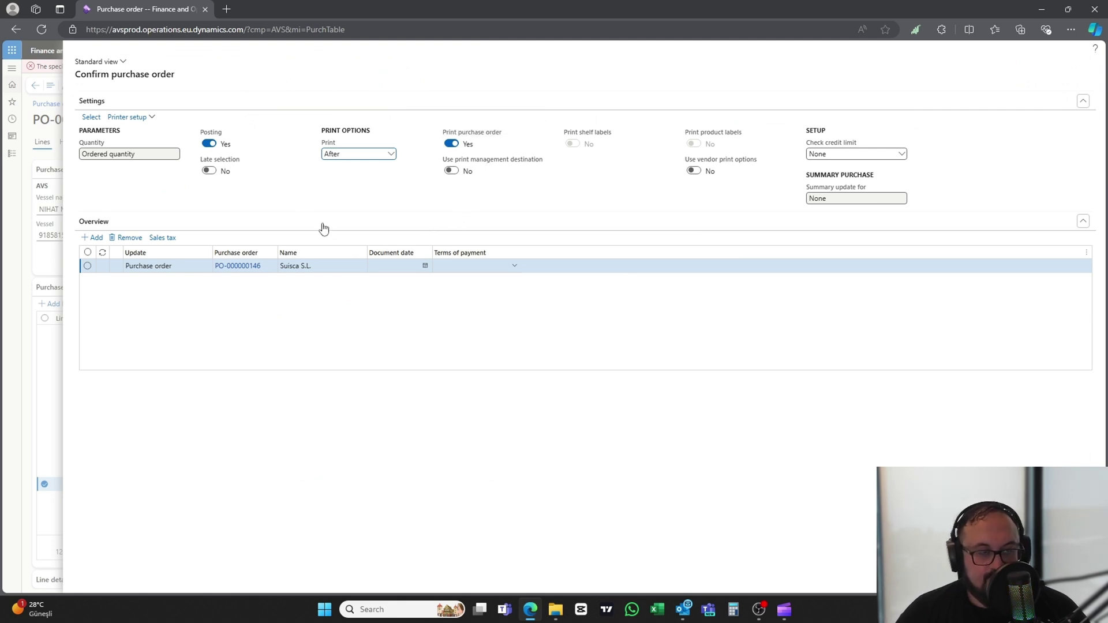
mouse_move(207, 140)
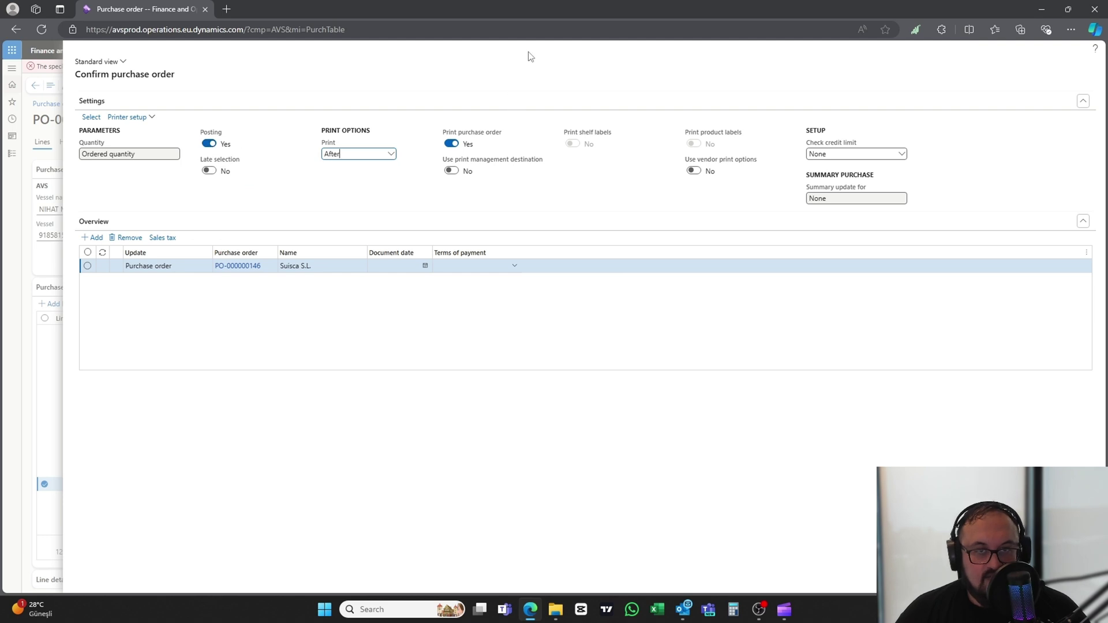
triple_click(544, 57)
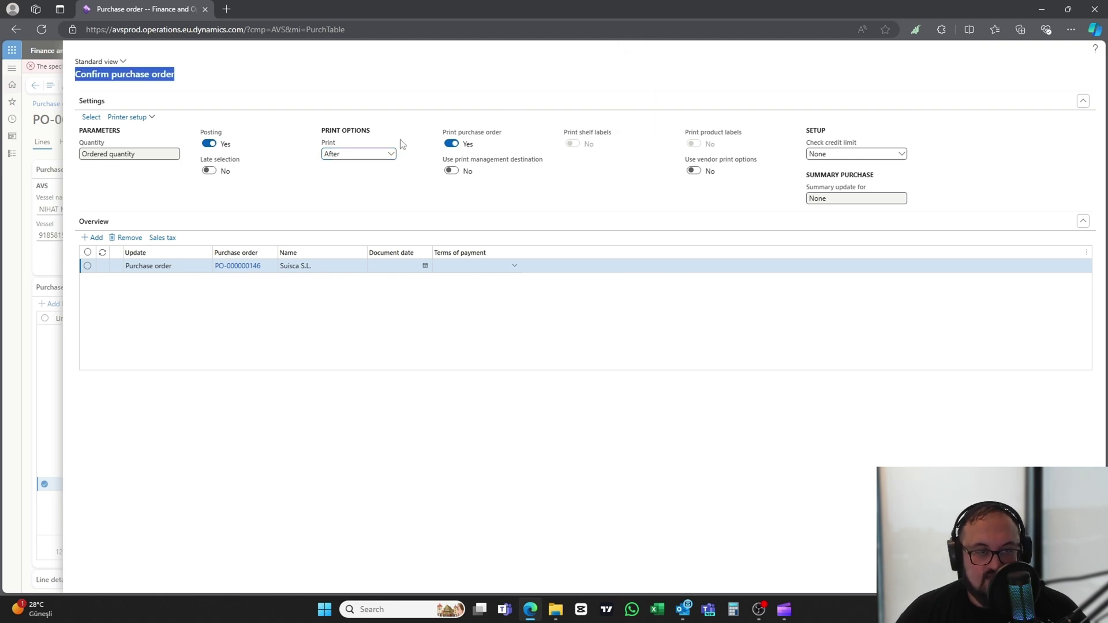
key(Escape)
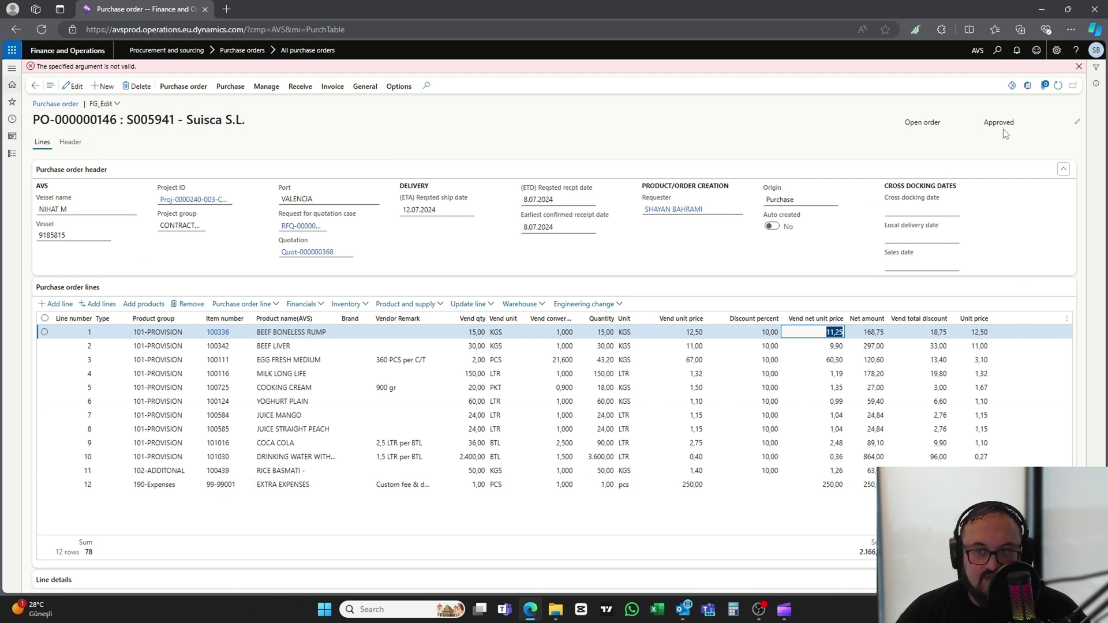
Open the purchase order's confirmation and check the printer setup with Print purchase order switched off, then restore it to Yes
click(222, 88)
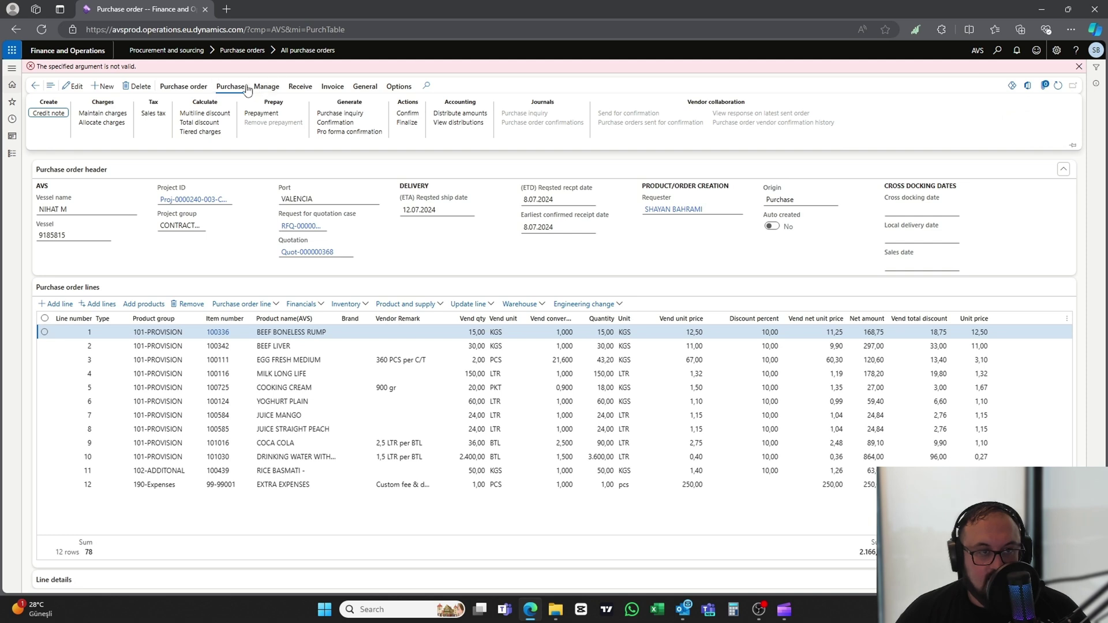
click(347, 131)
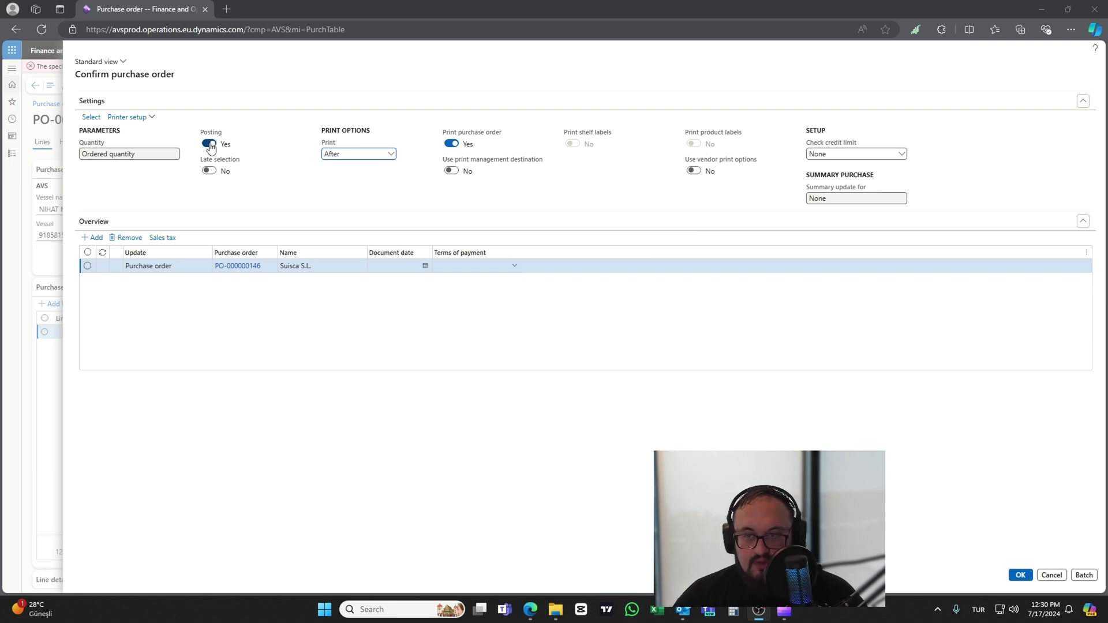
click(451, 144)
click(149, 118)
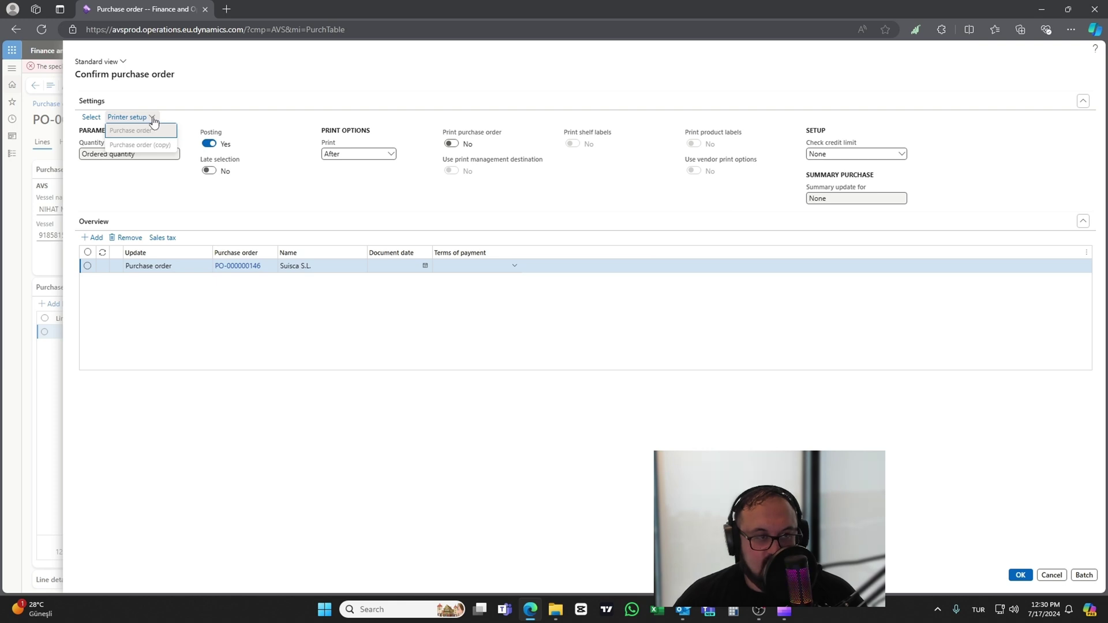
click(152, 118)
click(451, 143)
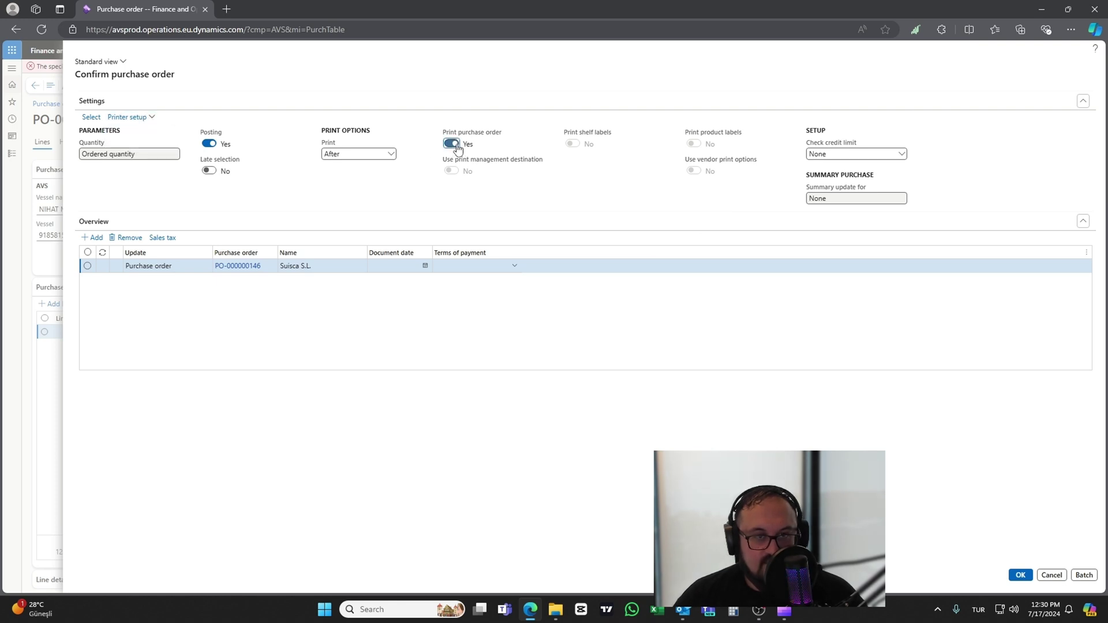
In the Purchase order printer setup, set the email attachment's file format to Microsoft Excel and check the recipient address
click(148, 119)
click(151, 131)
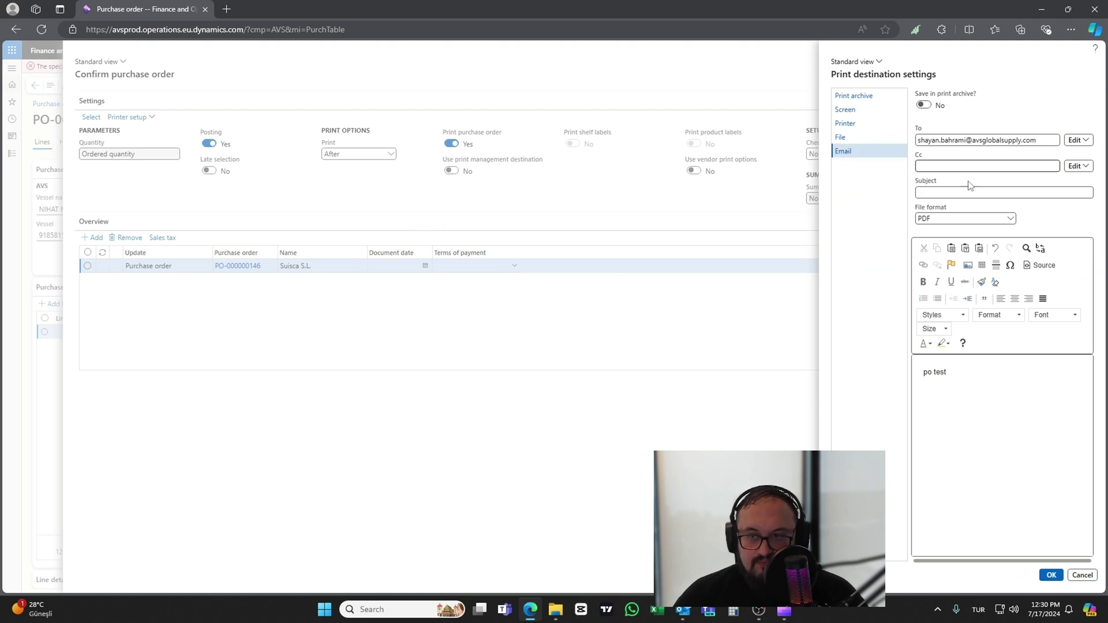
click(1009, 220)
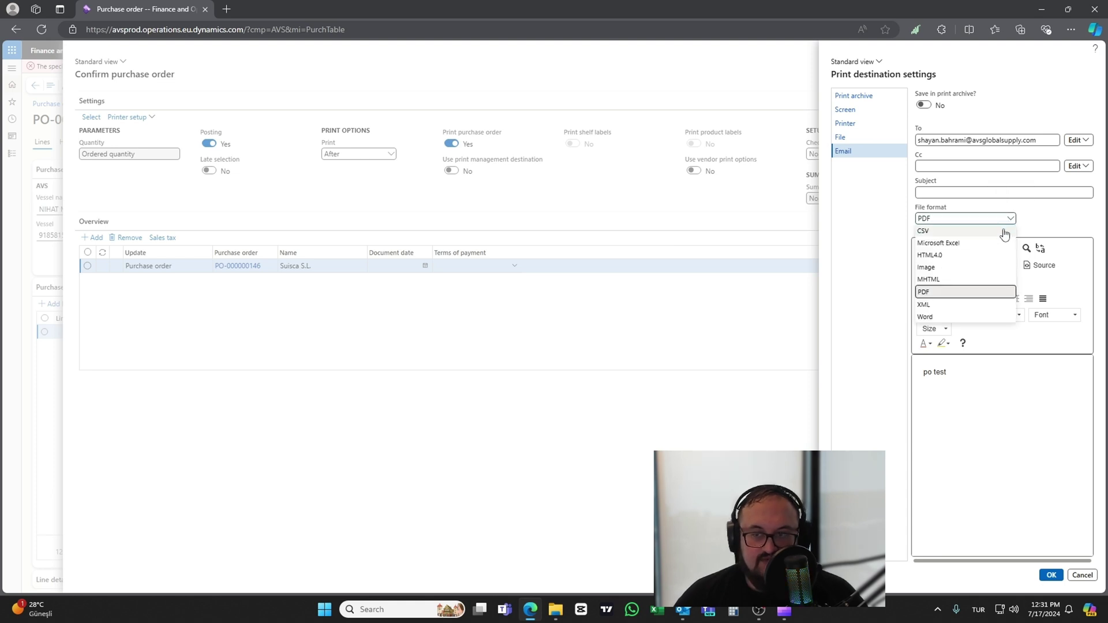
click(959, 243)
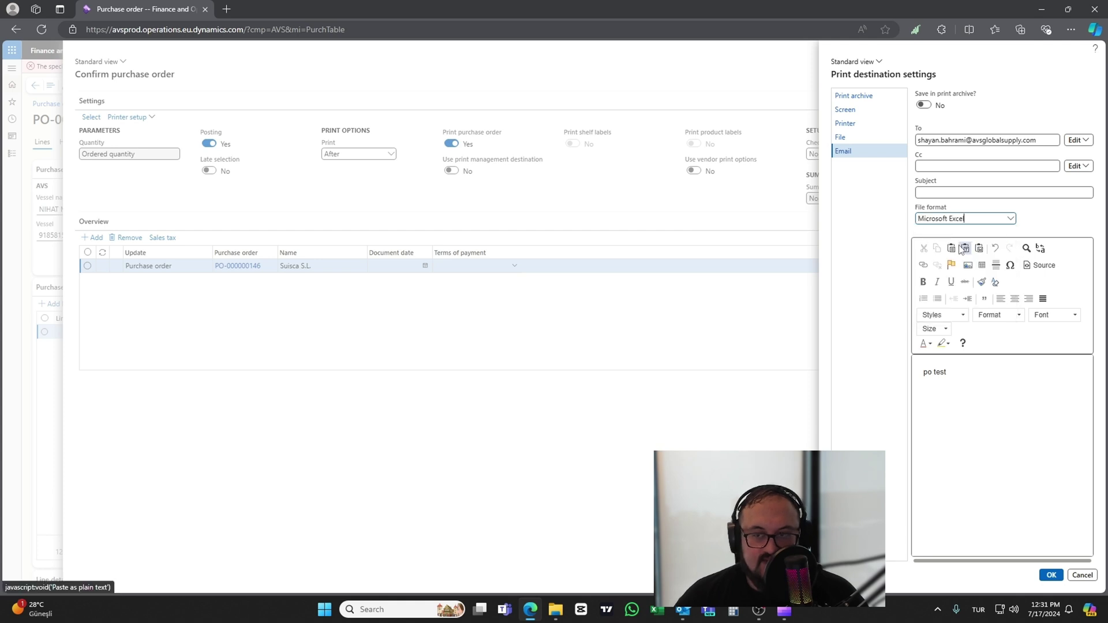
click(1041, 144)
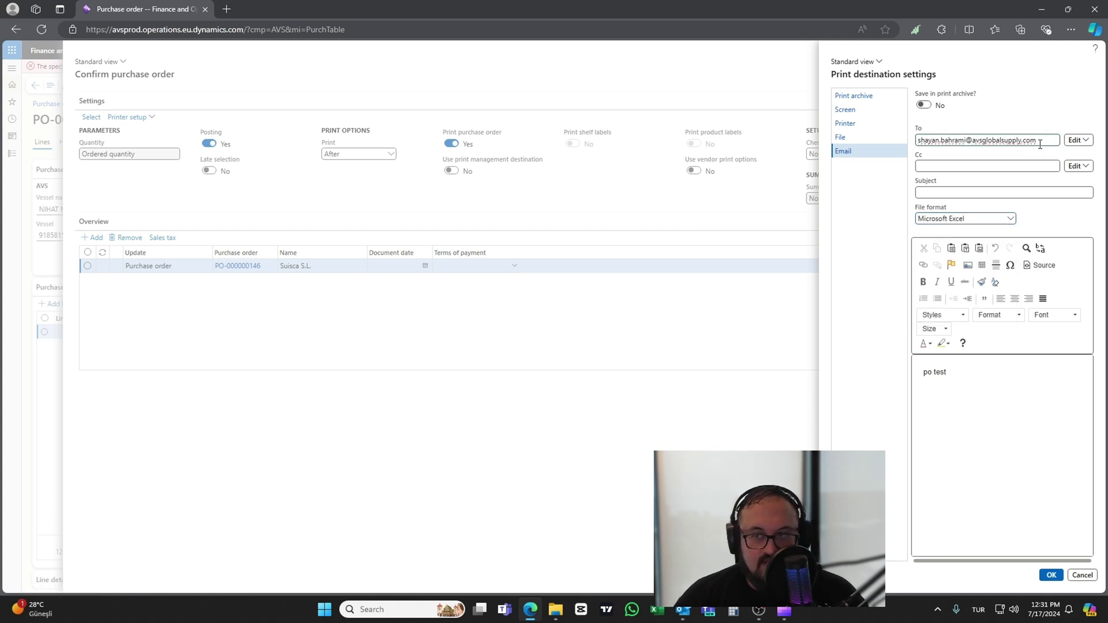
drag(1040, 144, 909, 139)
click(941, 159)
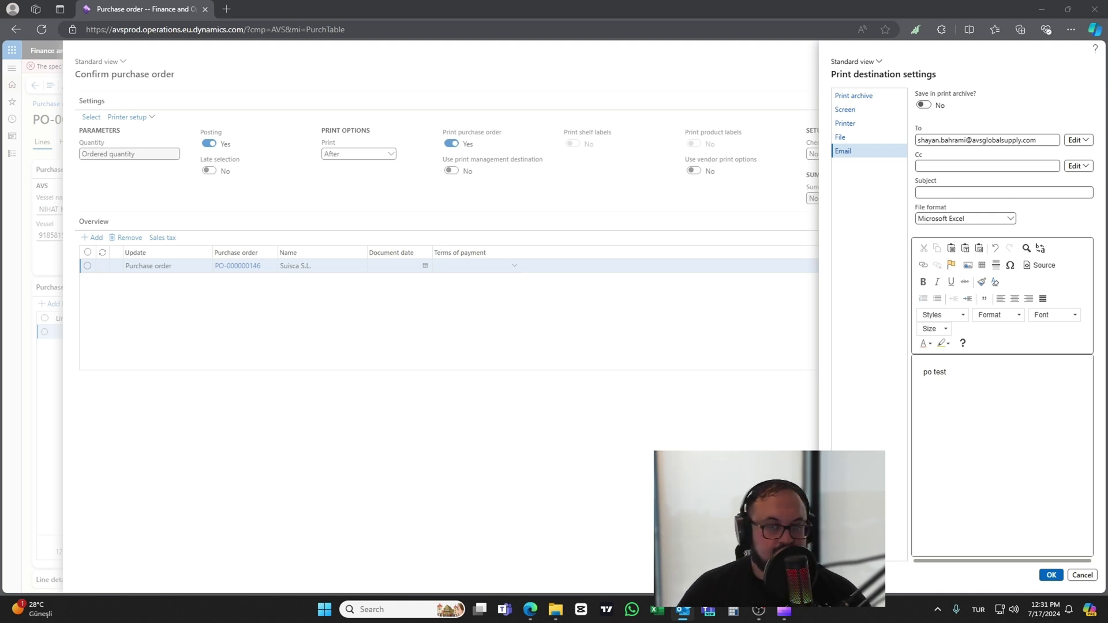
Replace the email body with the copied purchase order message template, review it and accept the print destination settings
drag(946, 372, 922, 374)
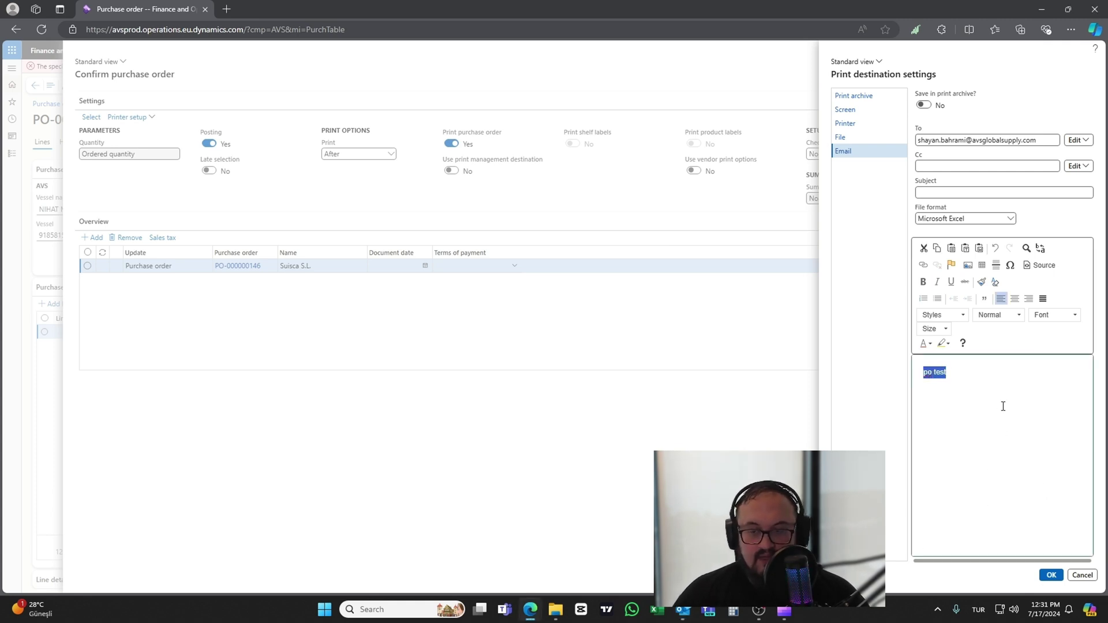
key(ctrl+v)
scroll(1017, 494, up, 1)
scroll(1017, 494, up, 10)
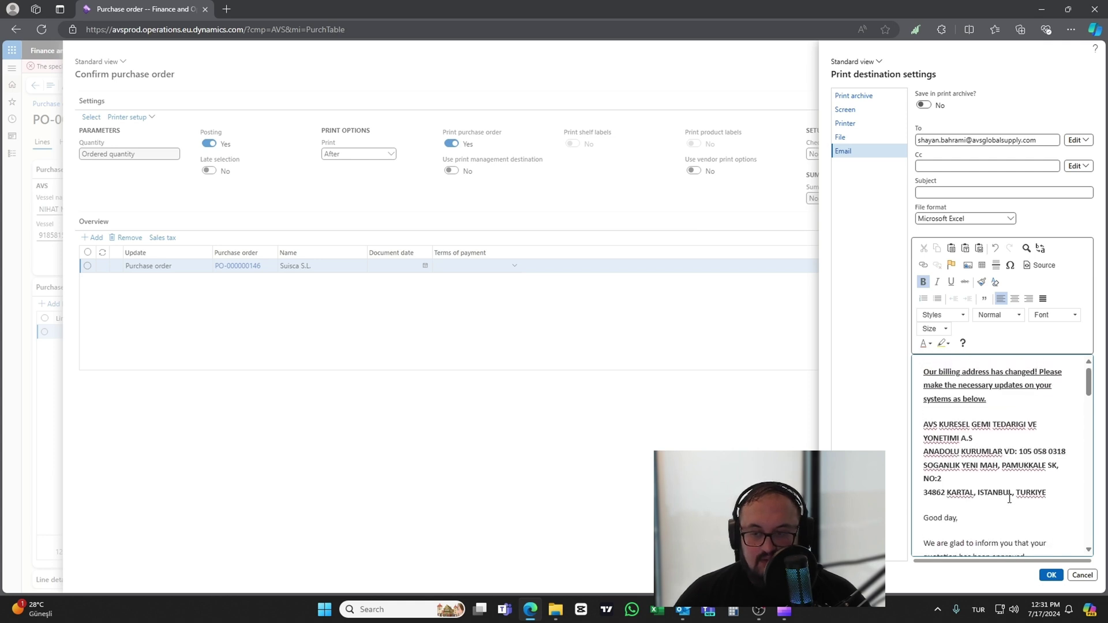
scroll(1010, 490, down, 3)
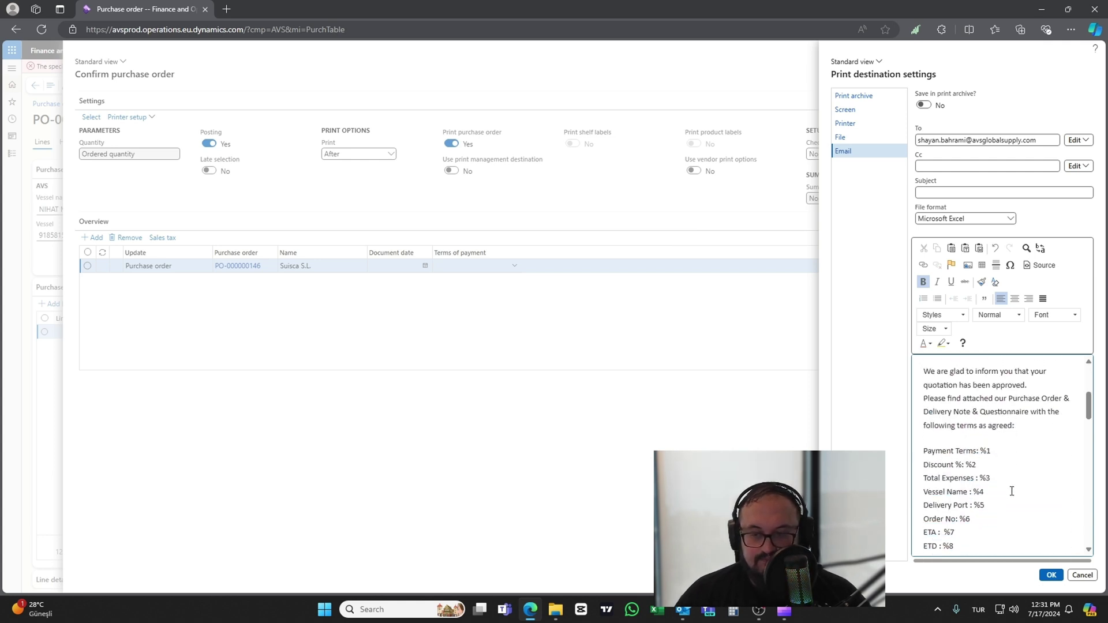
scroll(1011, 491, down, 12)
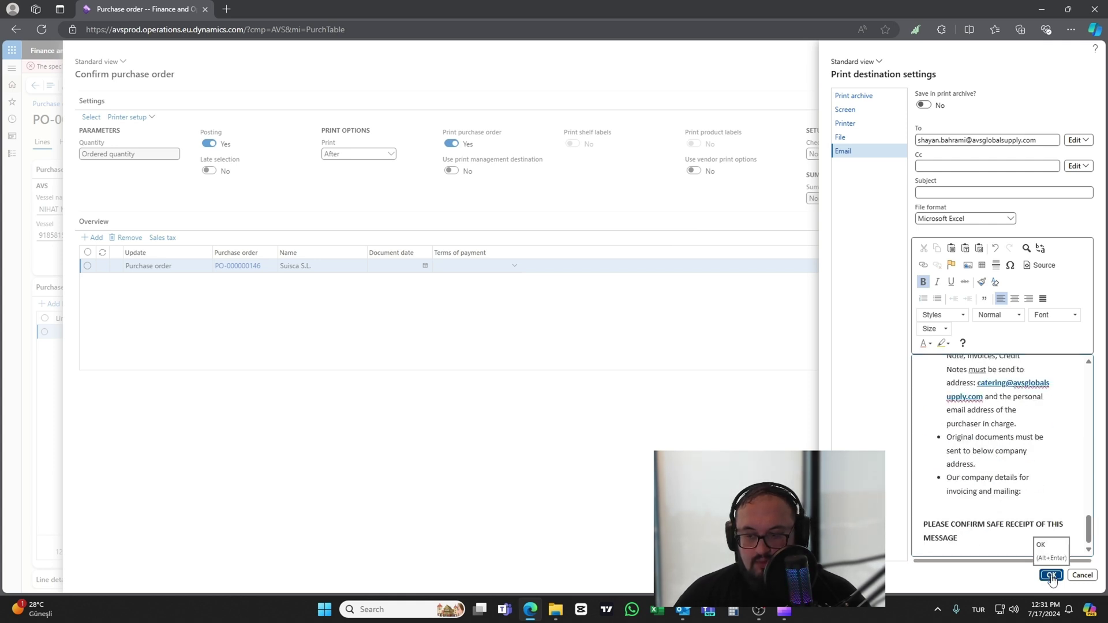
click(1051, 576)
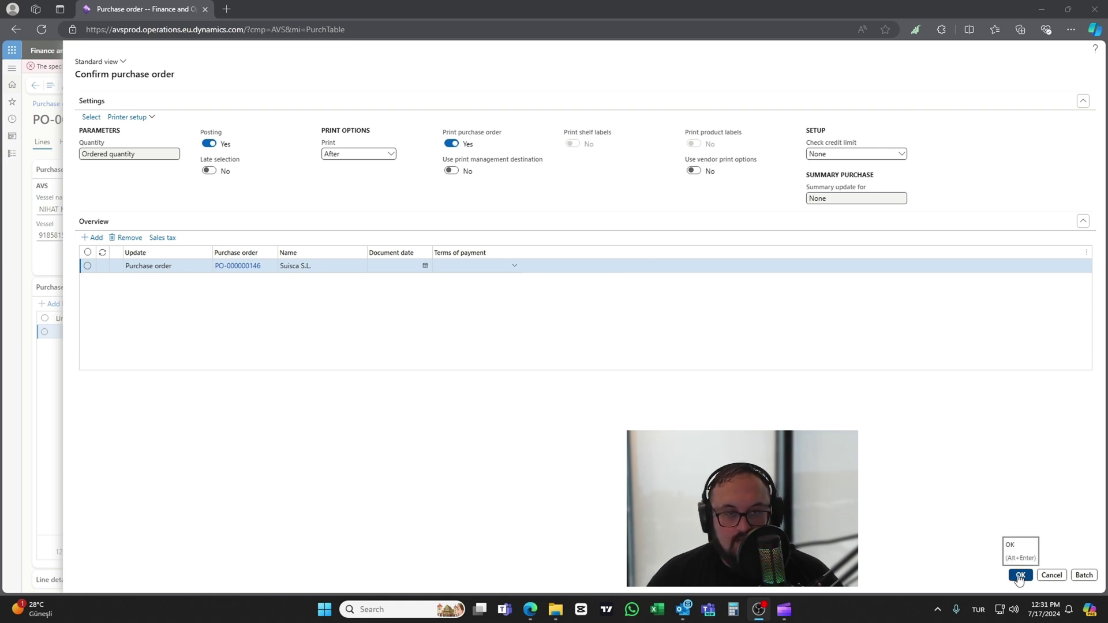
Open the Purchase order (copy) printer setup, review the email's message text and recipient, and accept the settings
click(127, 116)
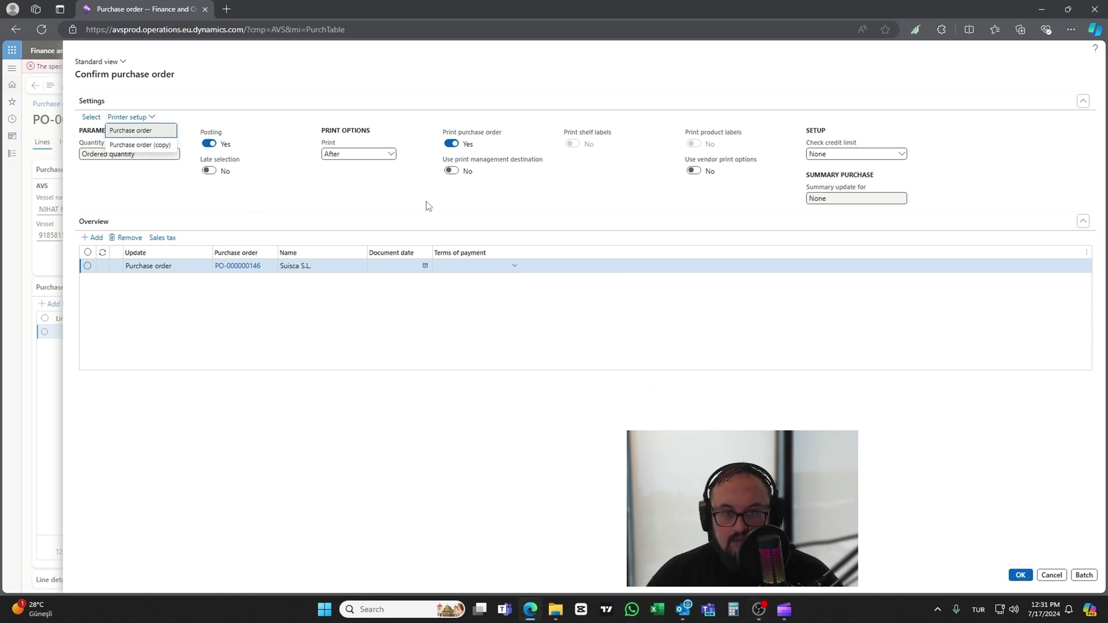
click(145, 144)
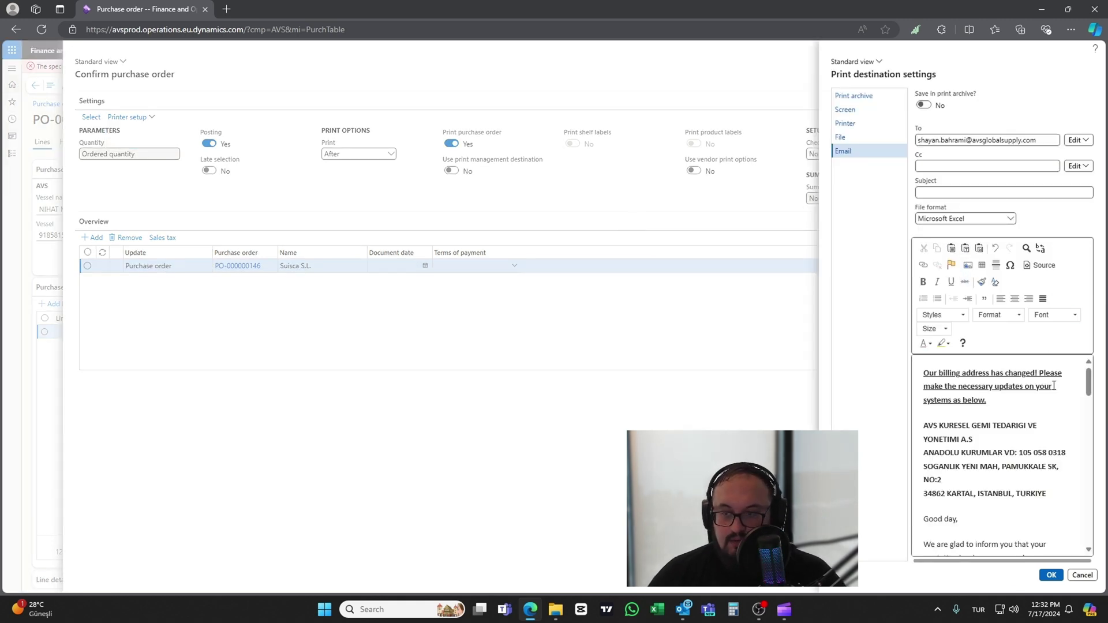
scroll(1024, 407, down, 6)
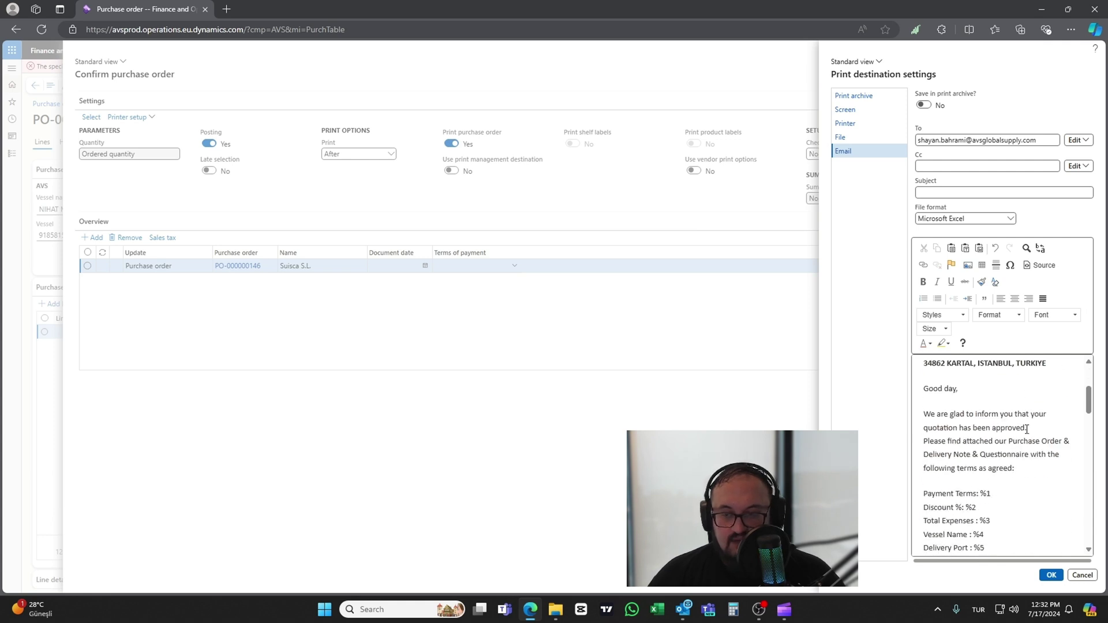
scroll(1024, 433, up, 8)
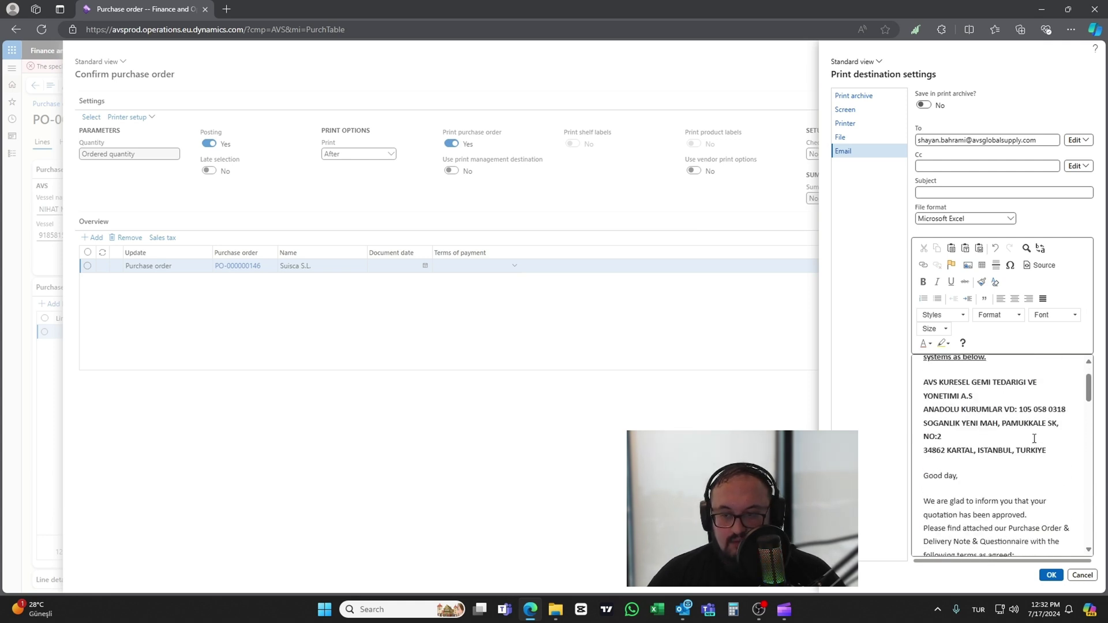
scroll(1000, 442, down, 10)
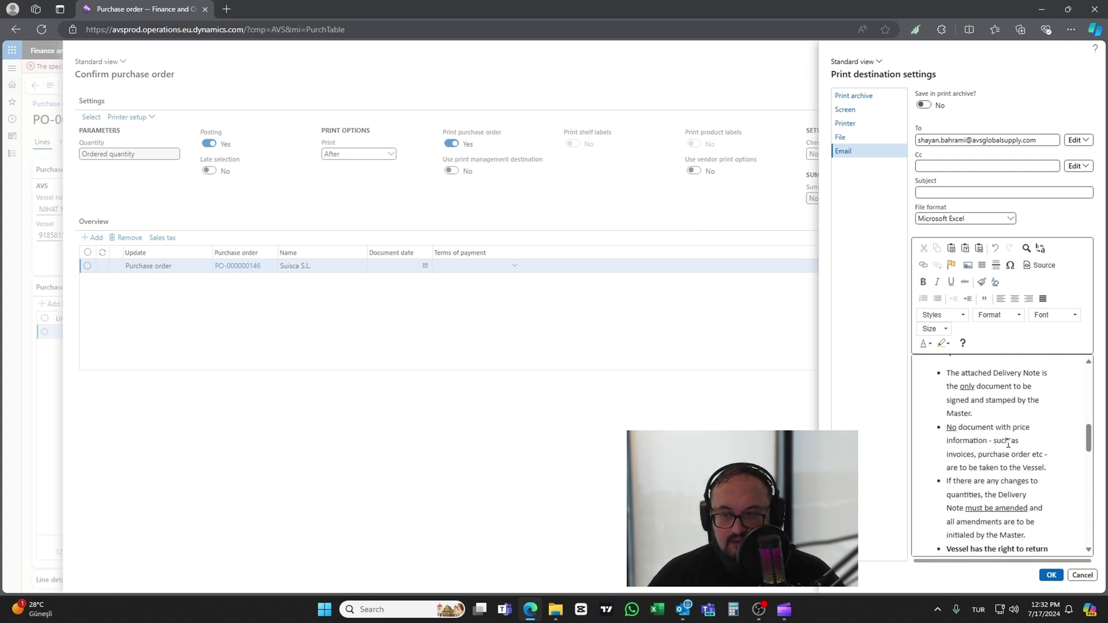
scroll(1007, 441, up, 12)
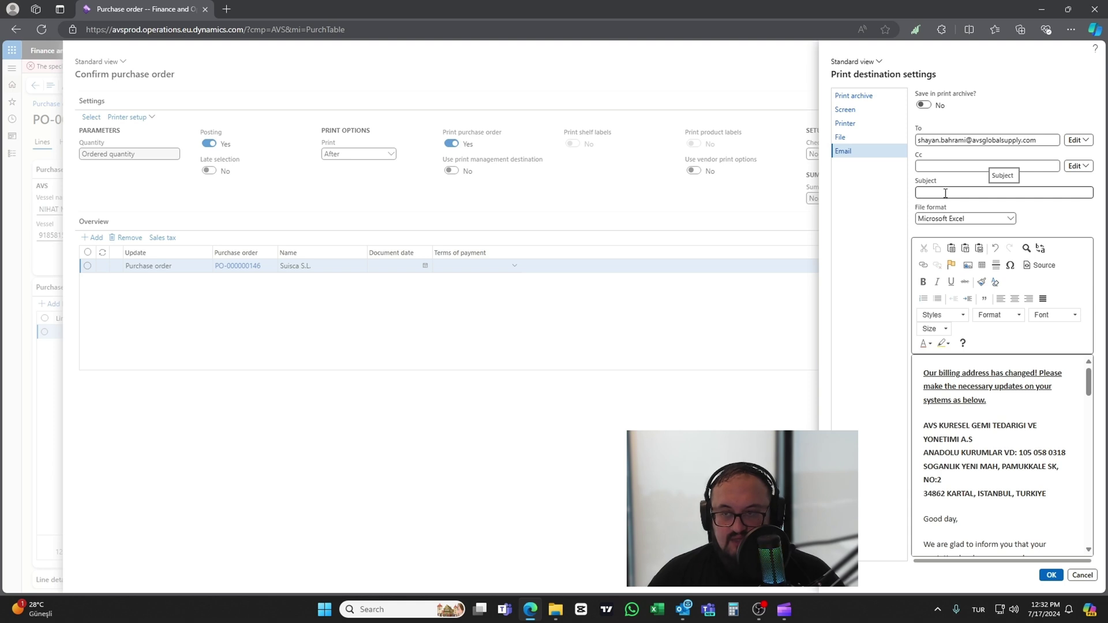
drag(1043, 140, 909, 144)
click(1040, 140)
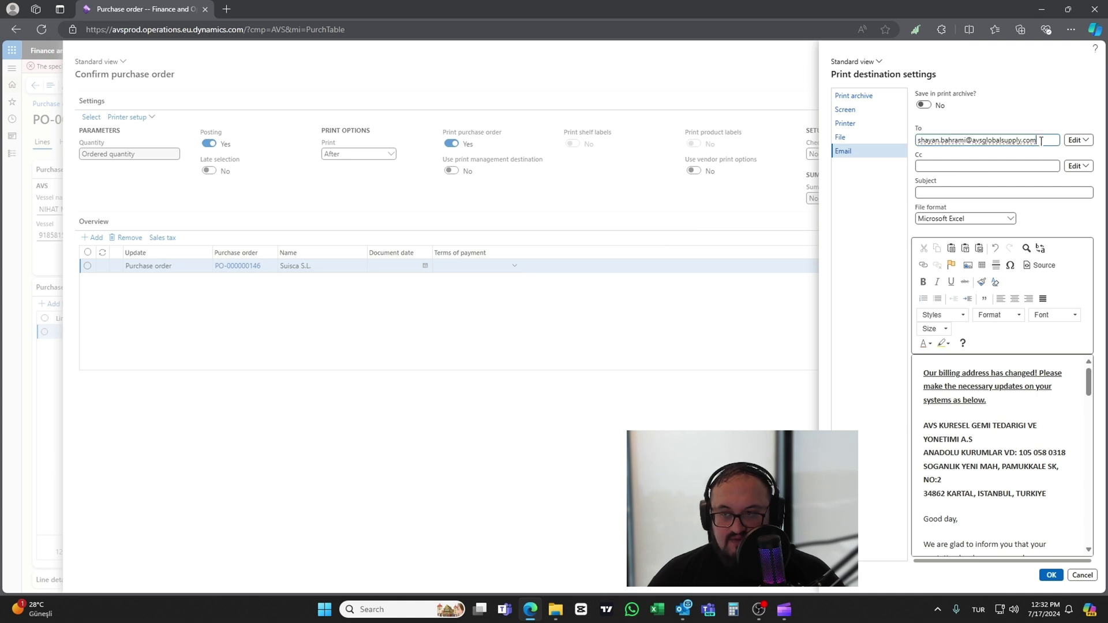
drag(1037, 140, 909, 143)
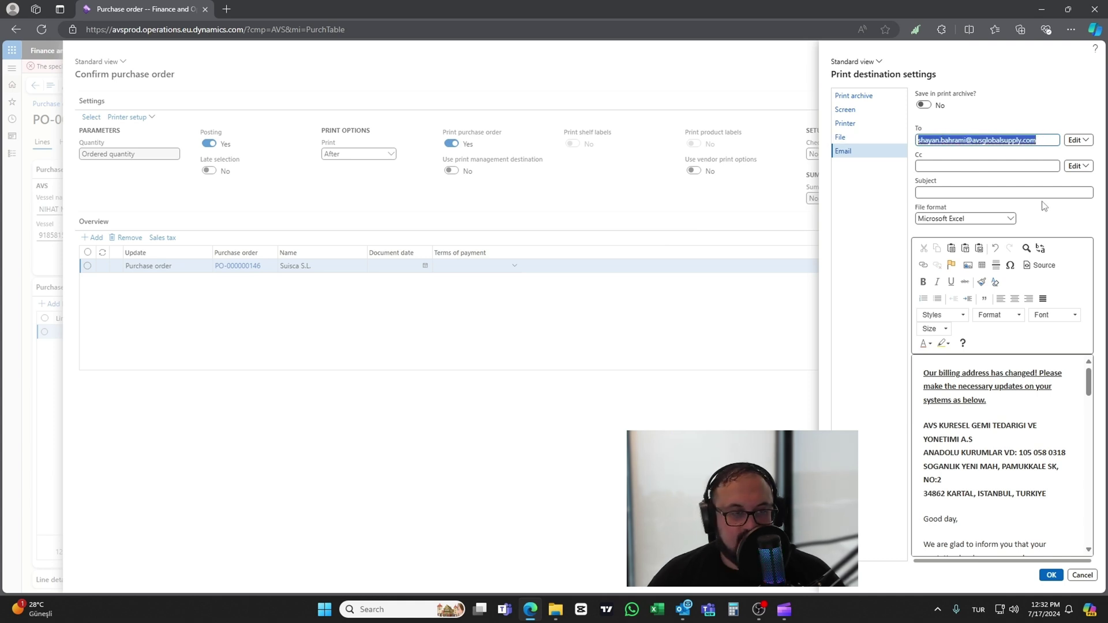
click(1046, 140)
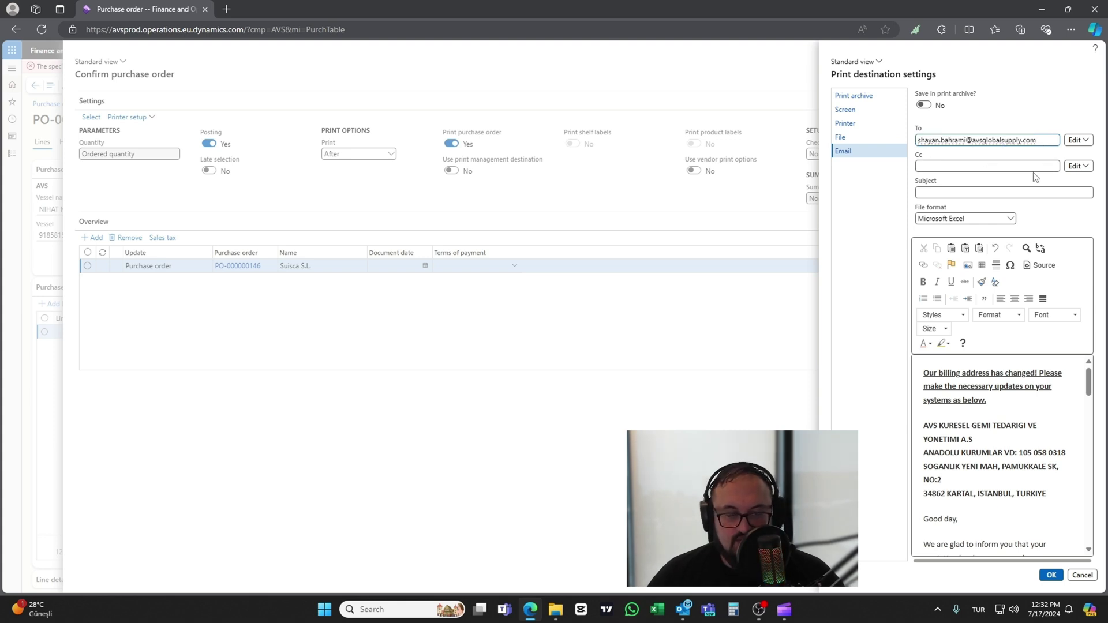
click(1051, 576)
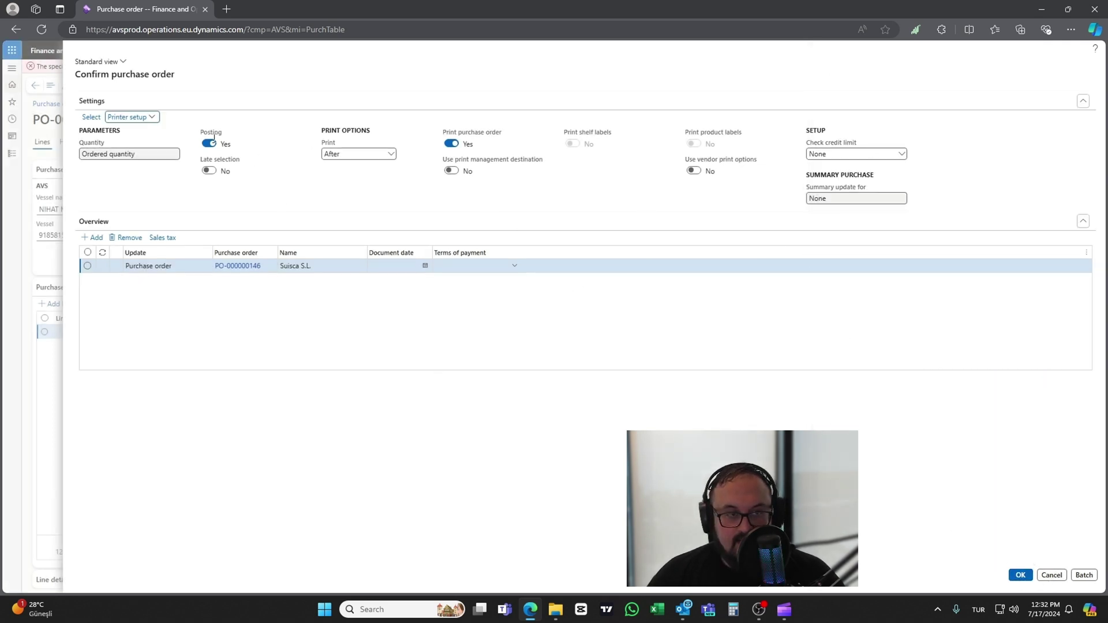
Confirm the Suisca S.L. purchase order with Posting and Print purchase order set to Yes
mouse_move(209, 139)
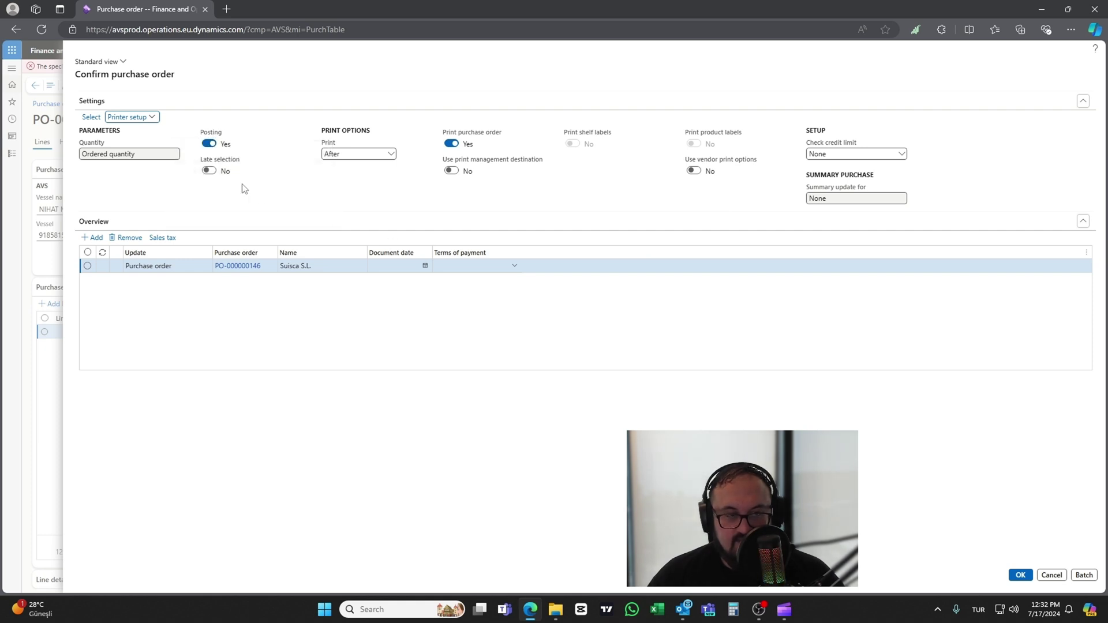
click(1020, 576)
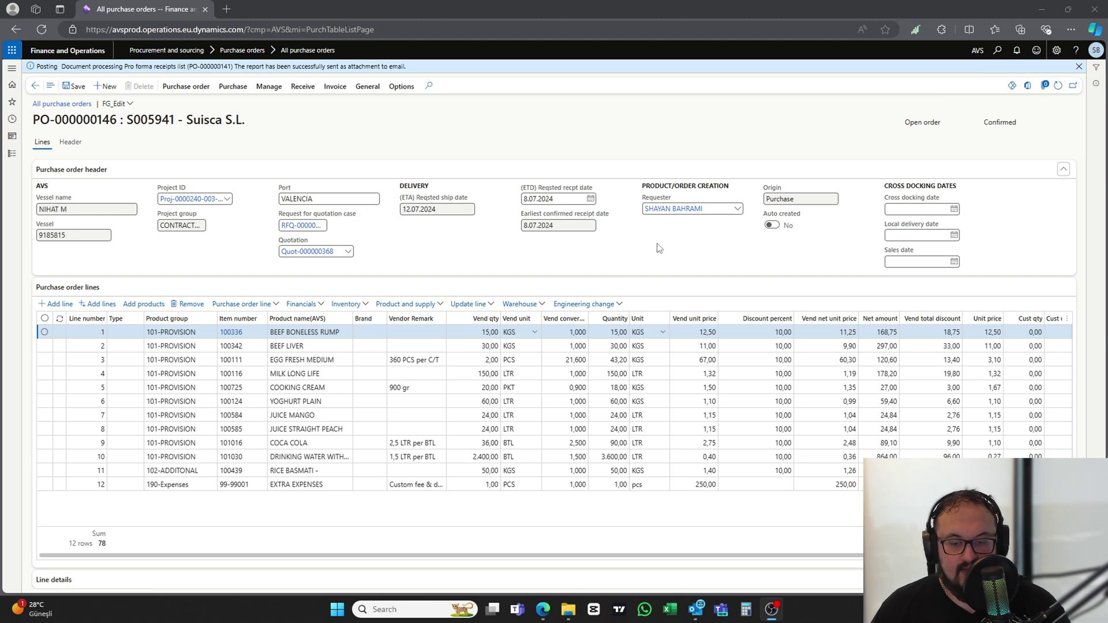
Switch to Outlook and read the purchase order email for vessel NIHAT M and the port of Valencia
click(700, 611)
drag(439, 622, 730, 177)
double_click(729, 178)
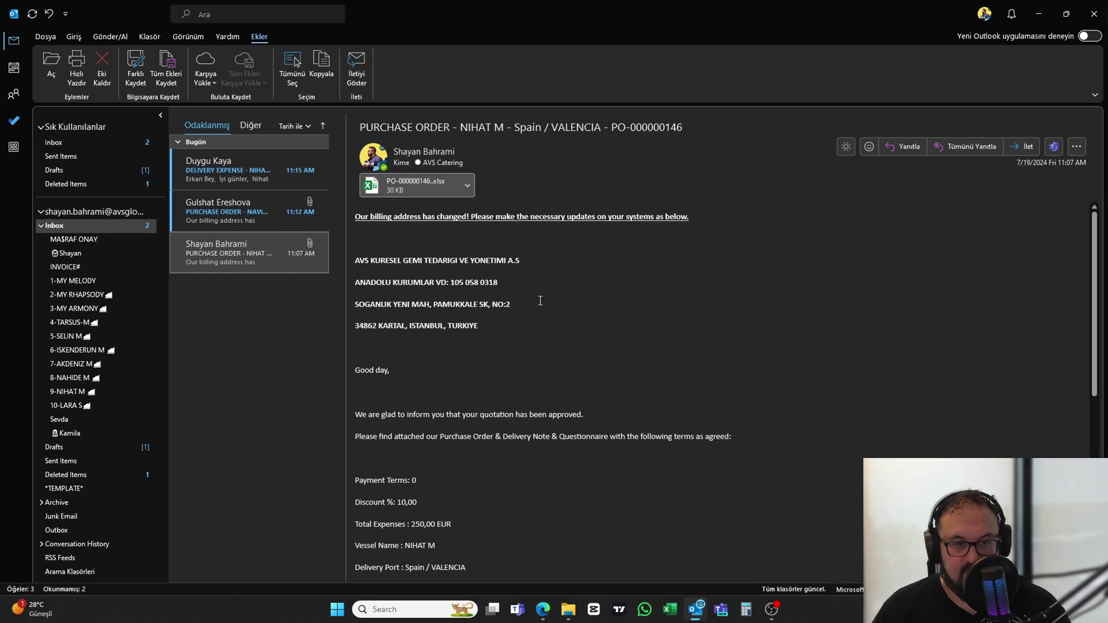
click(385, 263)
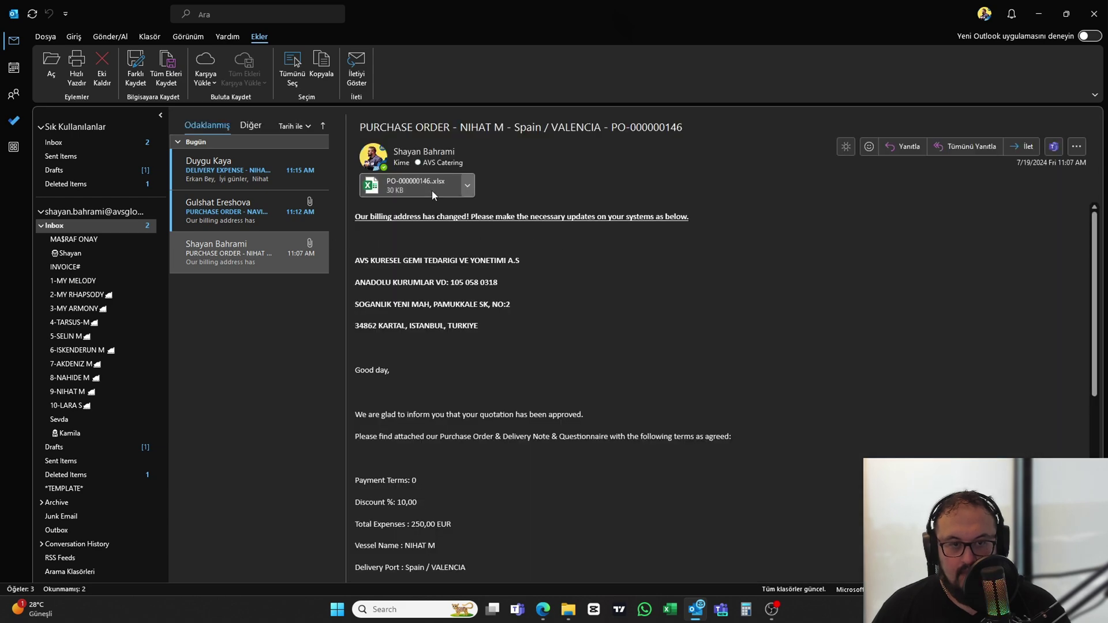
Open the attached purchase order workbook and examine the vendor details, IMO number and vessel name in its header
double_click(431, 186)
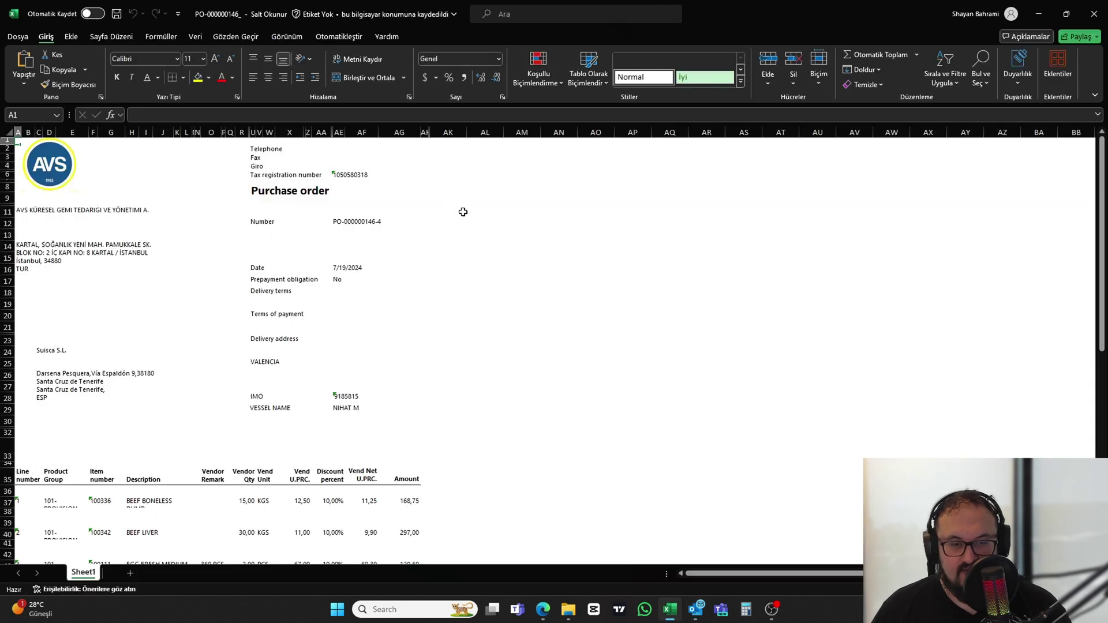
scroll(606, 354, down, 2)
scroll(608, 356, up, 1)
scroll(482, 407, down, 1)
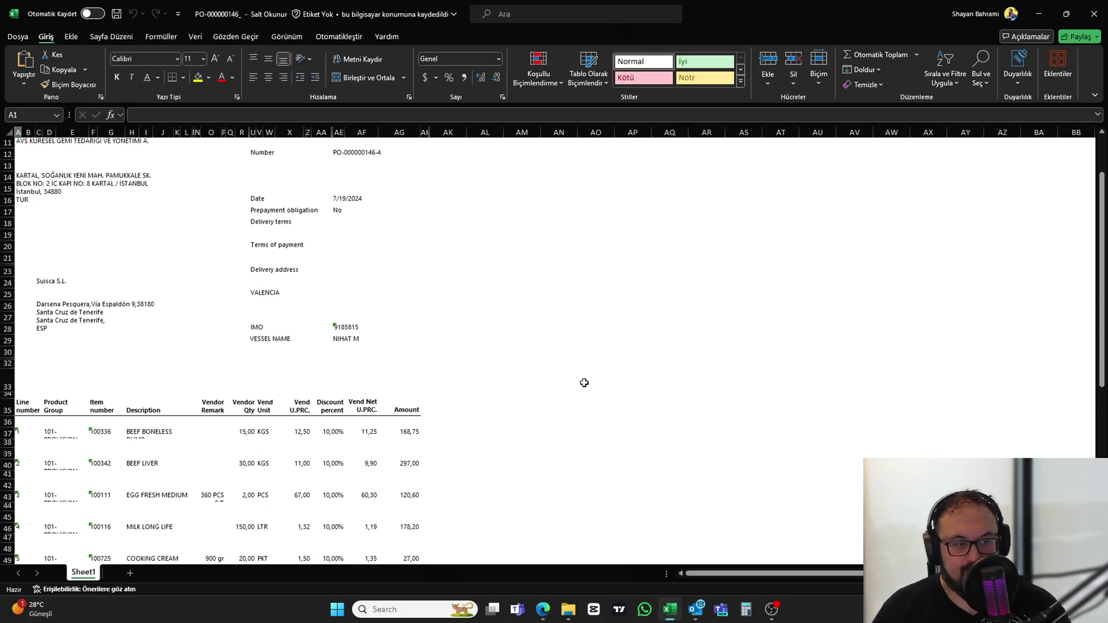
click(8, 283)
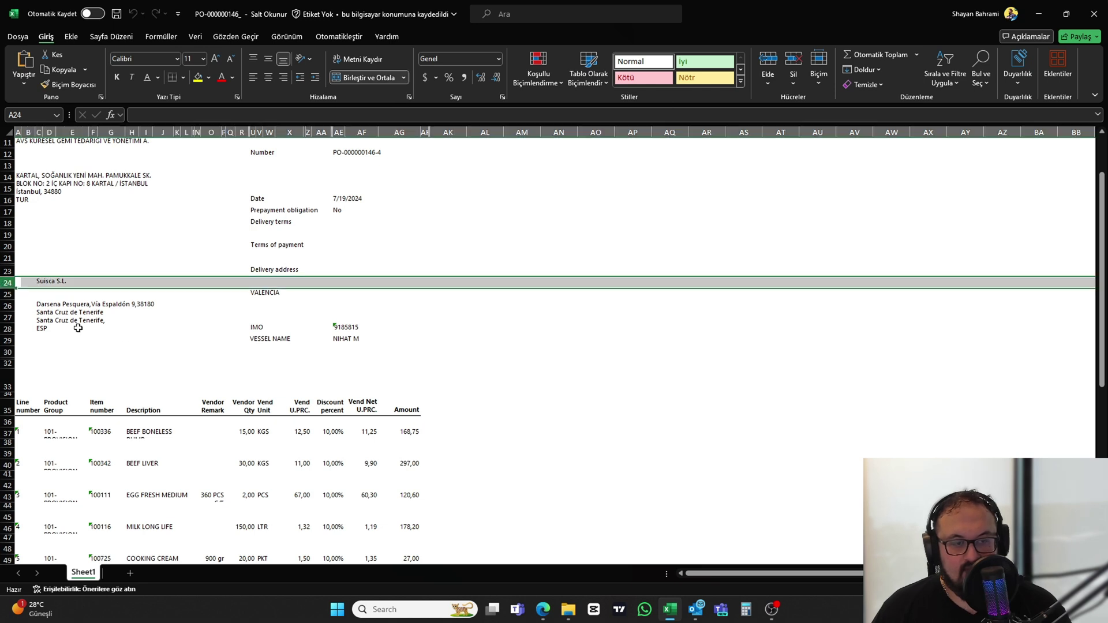
click(334, 328)
click(277, 338)
click(352, 345)
scroll(352, 345, down, 3)
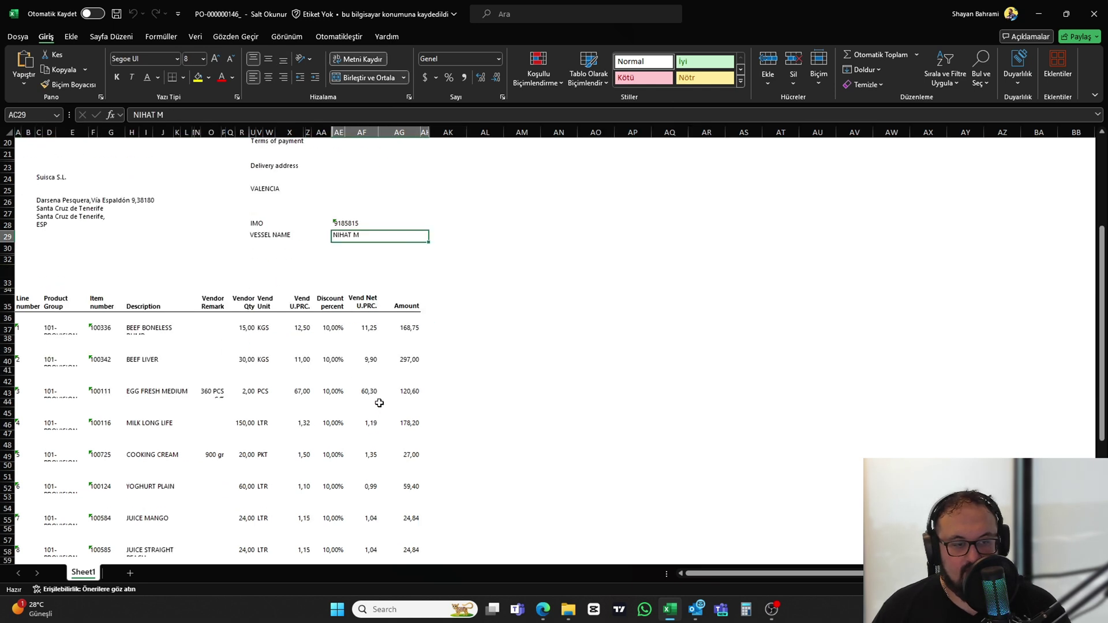
Examine the vendor remarks and quantities listed for the items in the purchase order workbook
click(262, 393)
click(212, 303)
click(214, 135)
scroll(544, 386, down, 3)
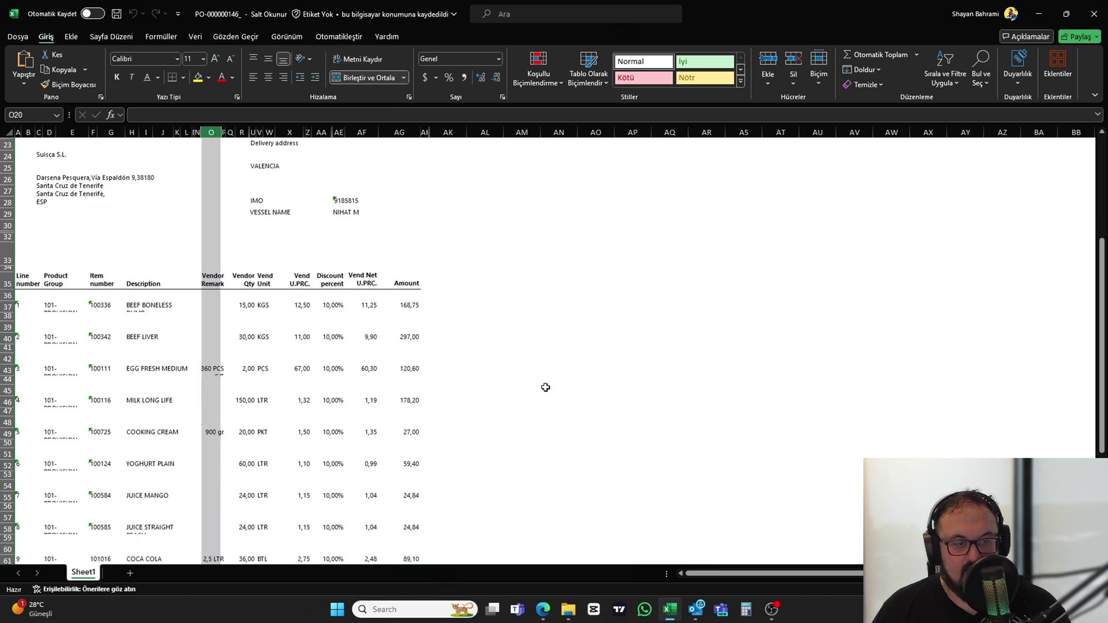
Increase the height of row 37 to fit the full BEEF BONELESS RUMP description
click(154, 225)
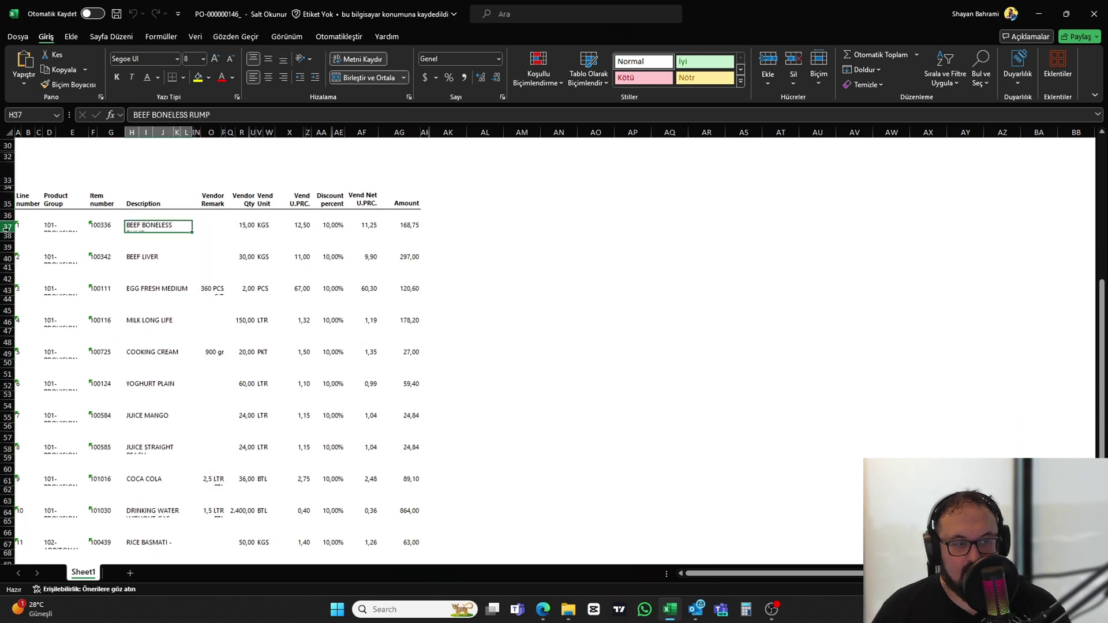
drag(6, 229, 6, 236)
click(455, 272)
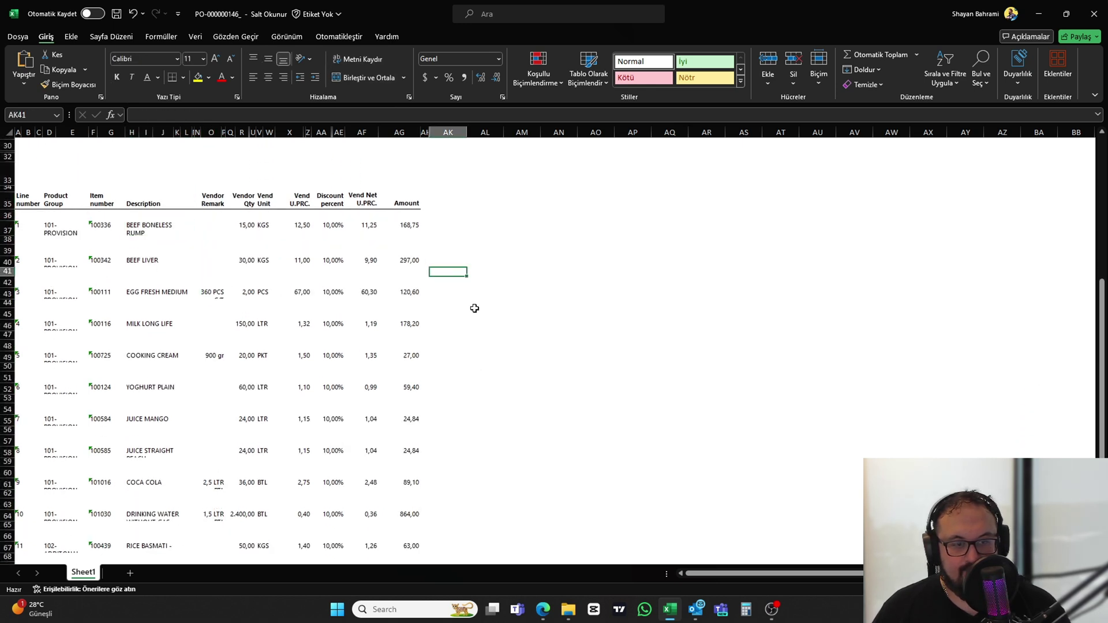
Examine the amounts, vendor unit prices, discount percentages and net unit prices of the order lines
scroll(474, 308, down, 2)
scroll(442, 309, up, 4)
click(404, 270)
click(364, 270)
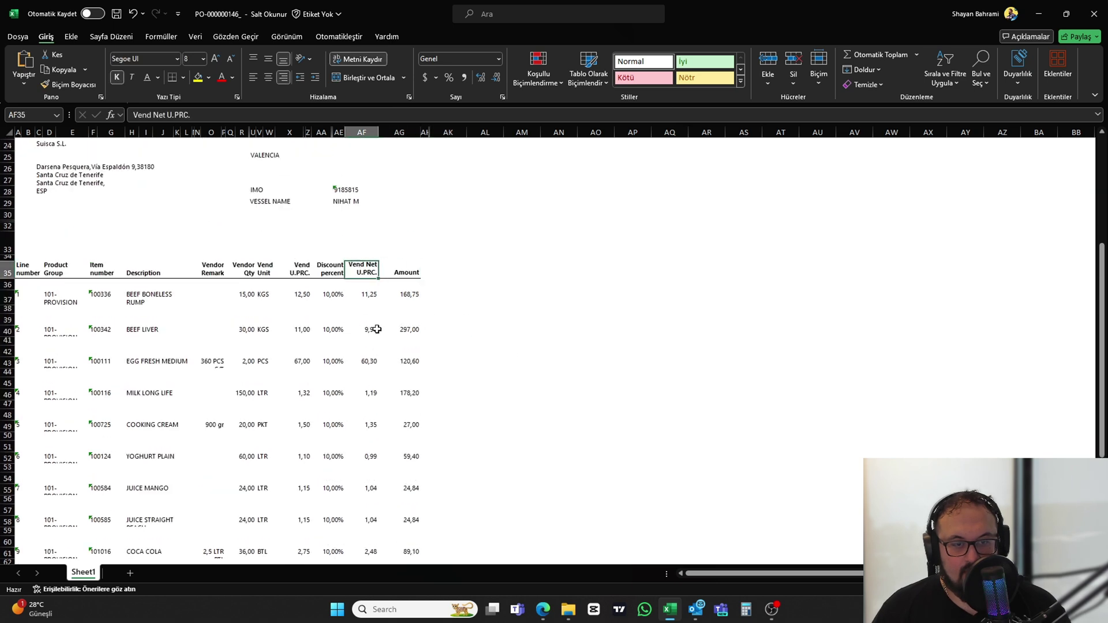
click(366, 309)
click(324, 293)
click(303, 322)
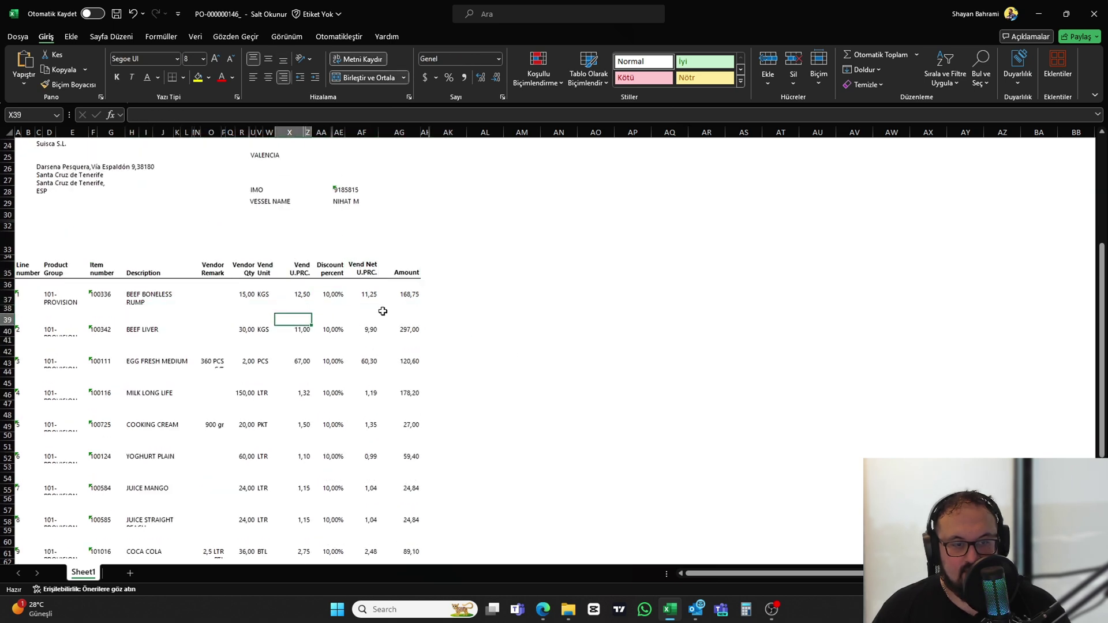
click(300, 295)
click(337, 353)
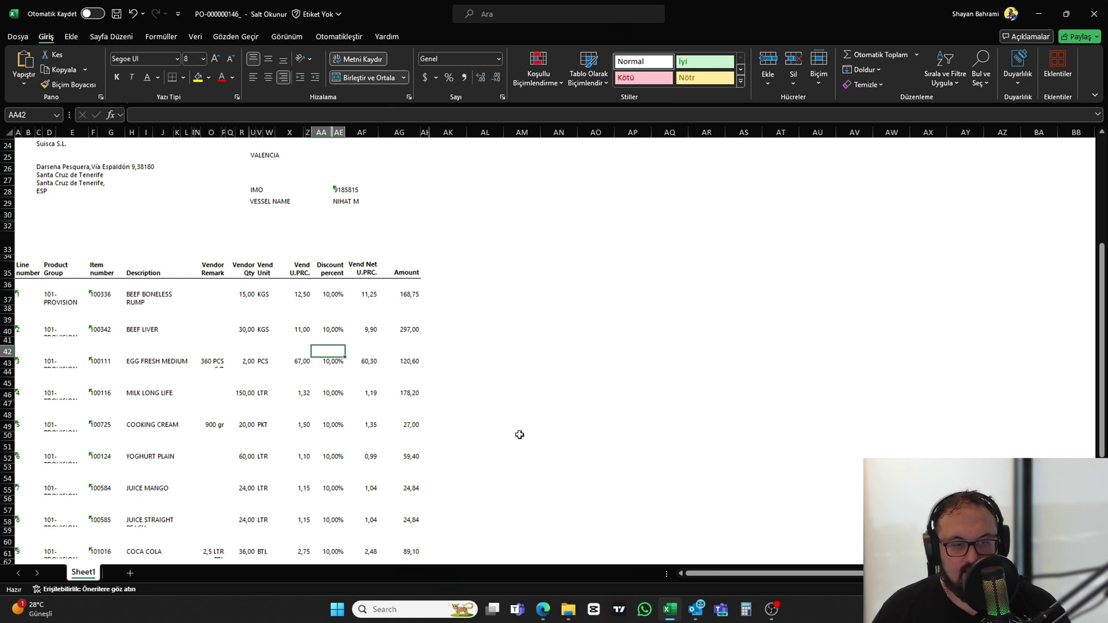
Examine the extra expenses line and the EUR totals row, and close the workbook without saving changes
scroll(455, 438, down, 8)
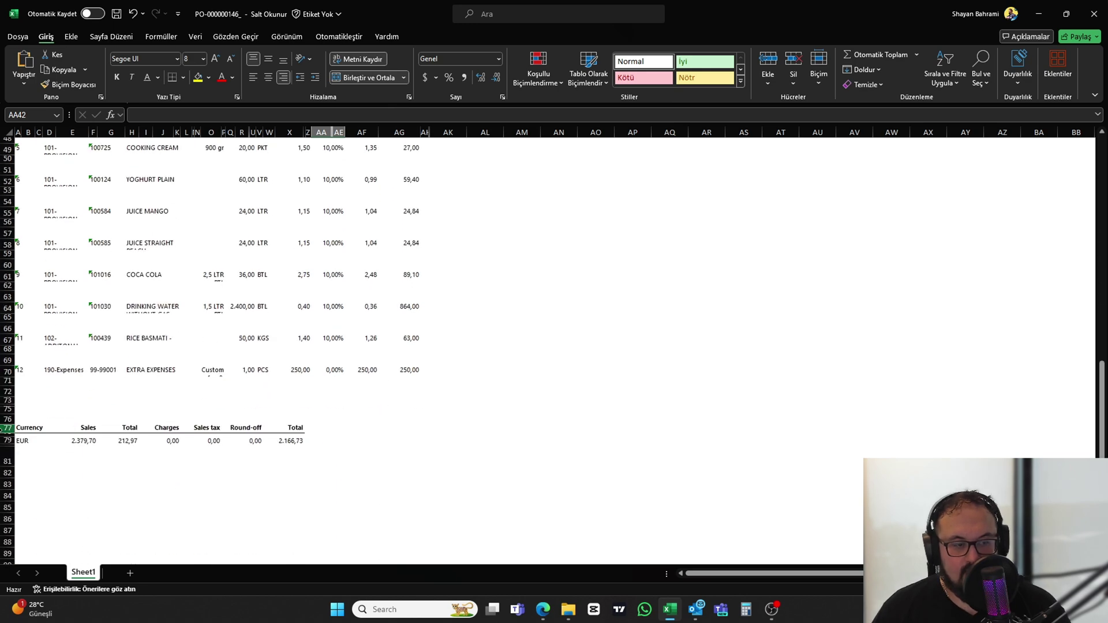
click(7, 428)
click(7, 440)
click(63, 443)
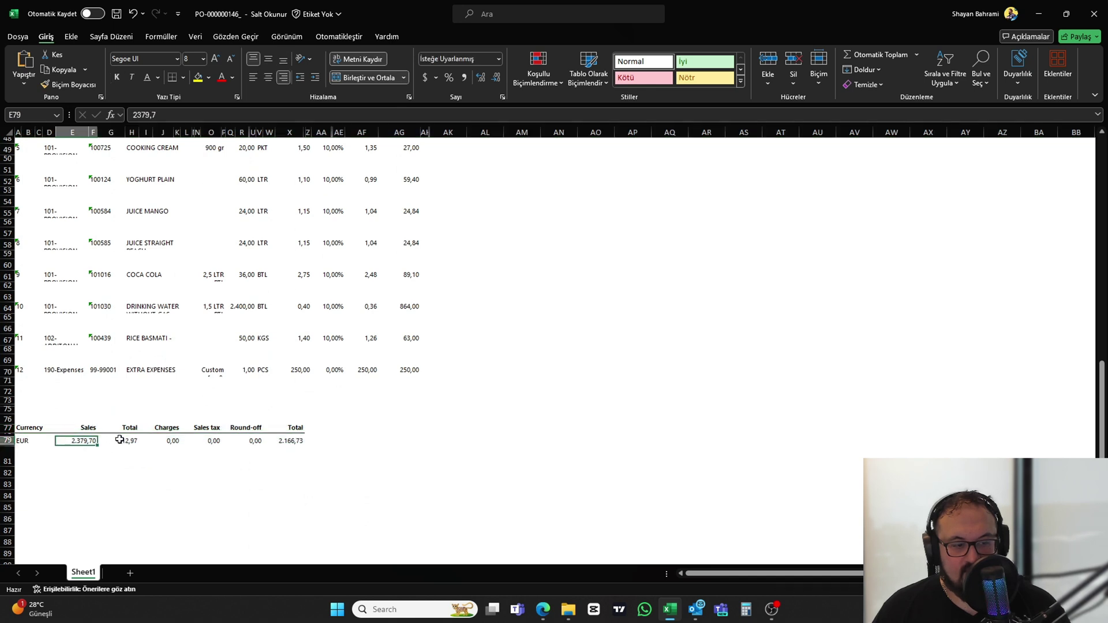
click(119, 440)
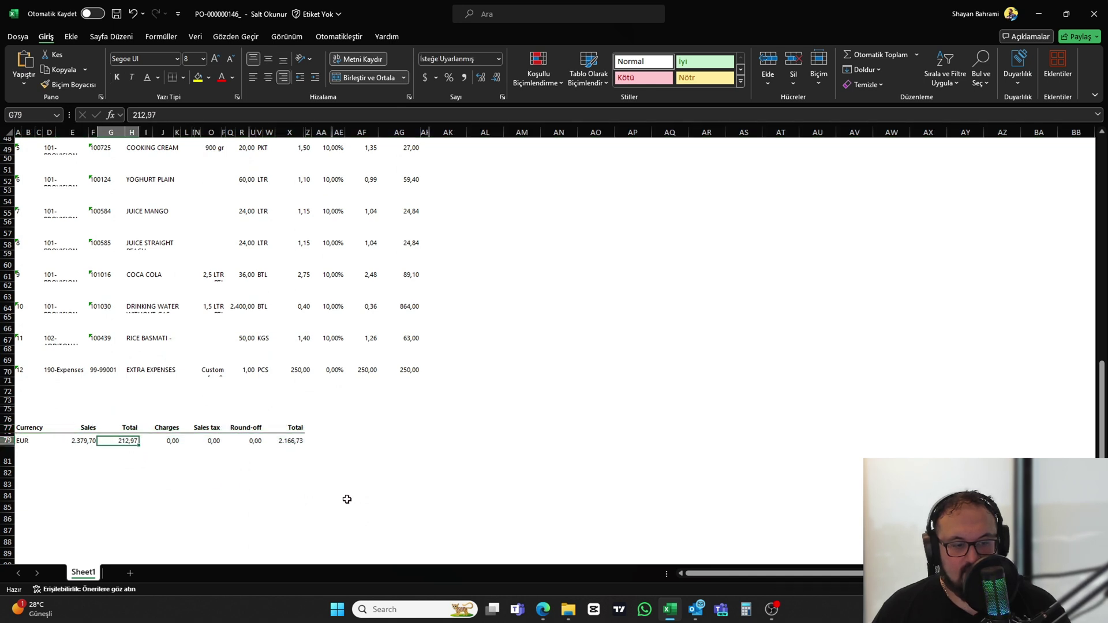
scroll(186, 512, up, 2)
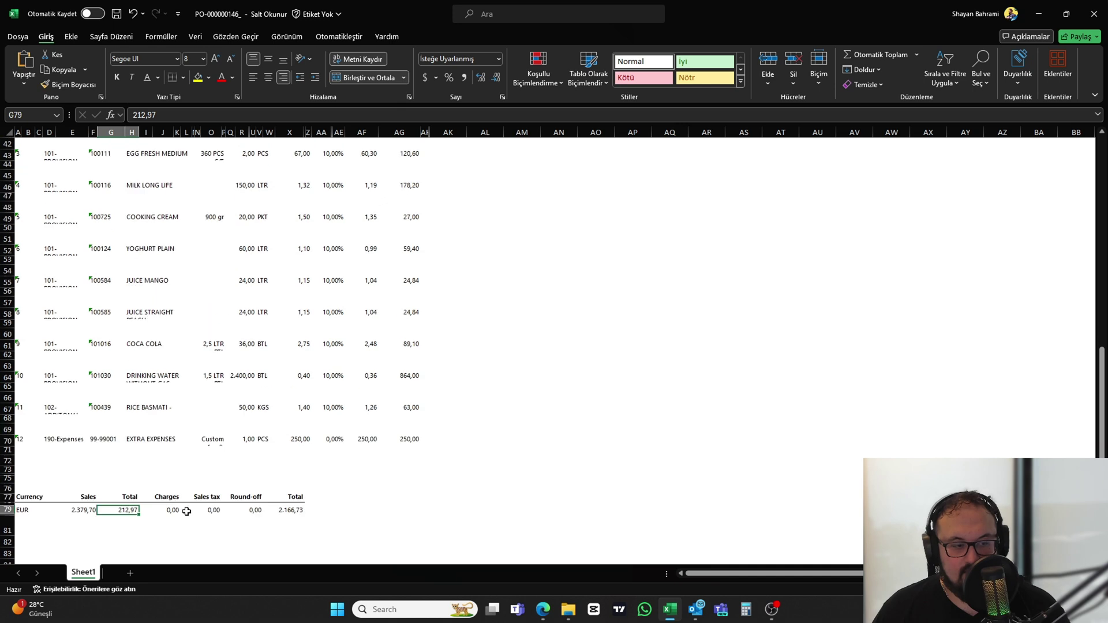
scroll(357, 490, up, 14)
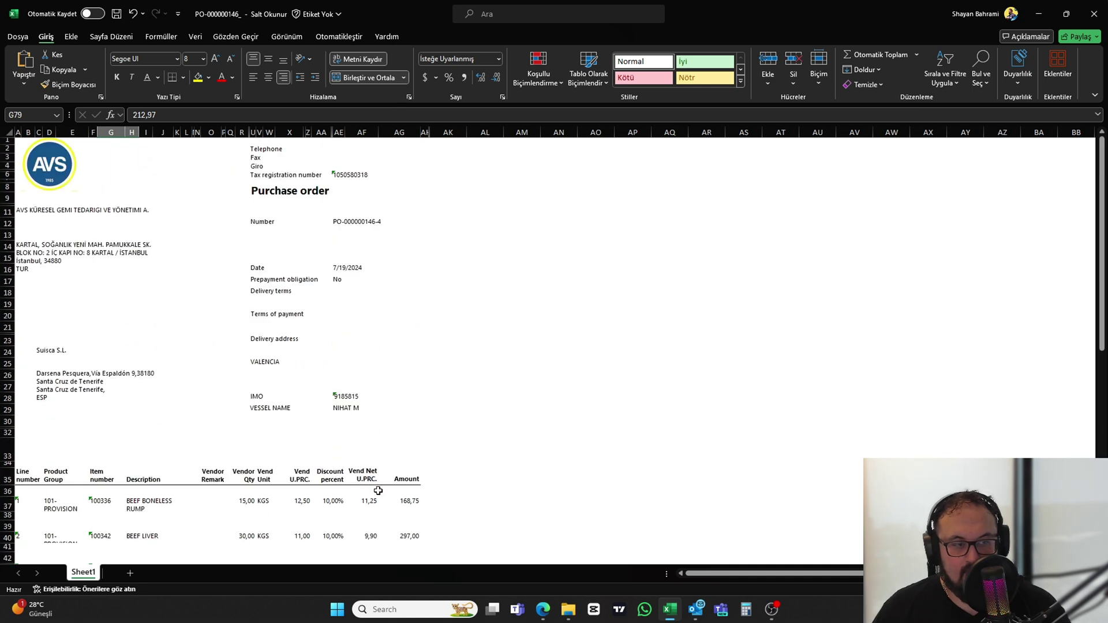
click(1092, 16)
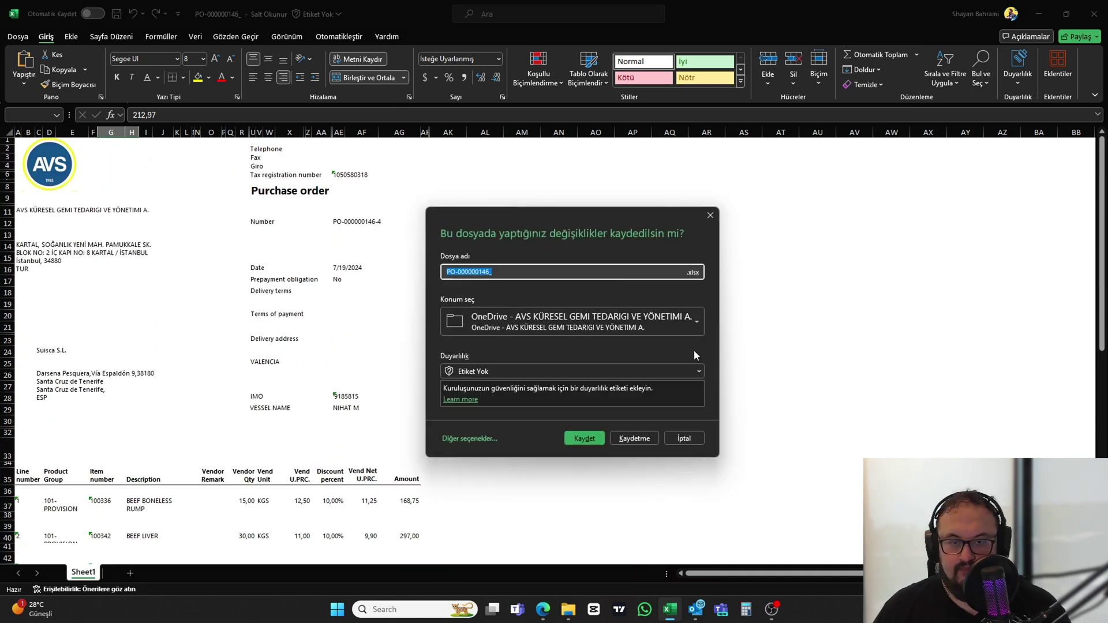
click(644, 439)
click(244, 209)
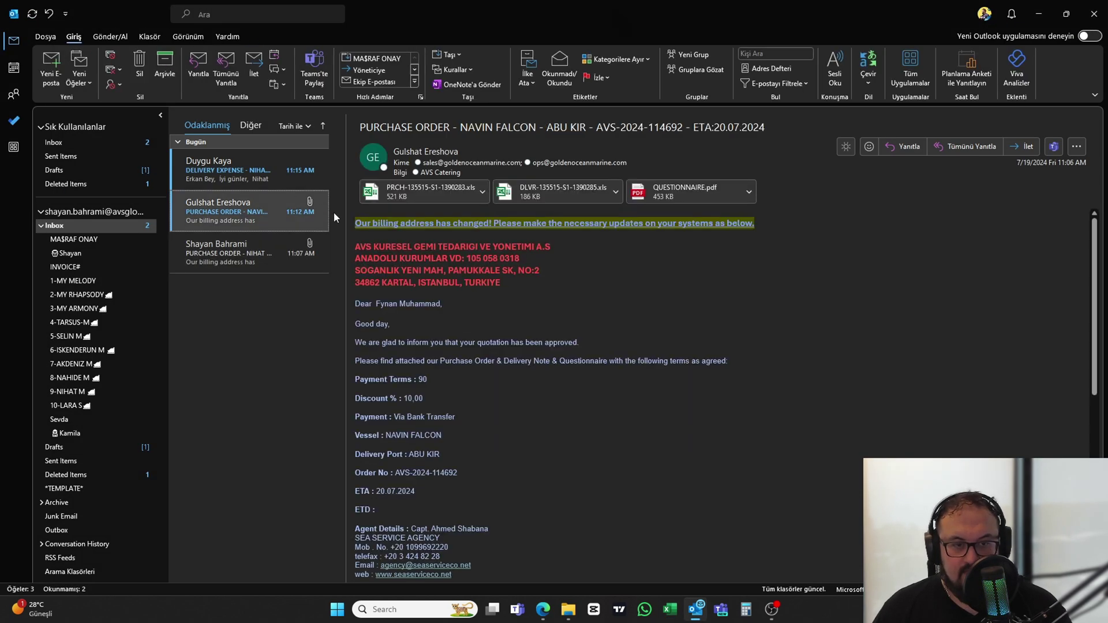
click(323, 211)
click(305, 170)
click(323, 169)
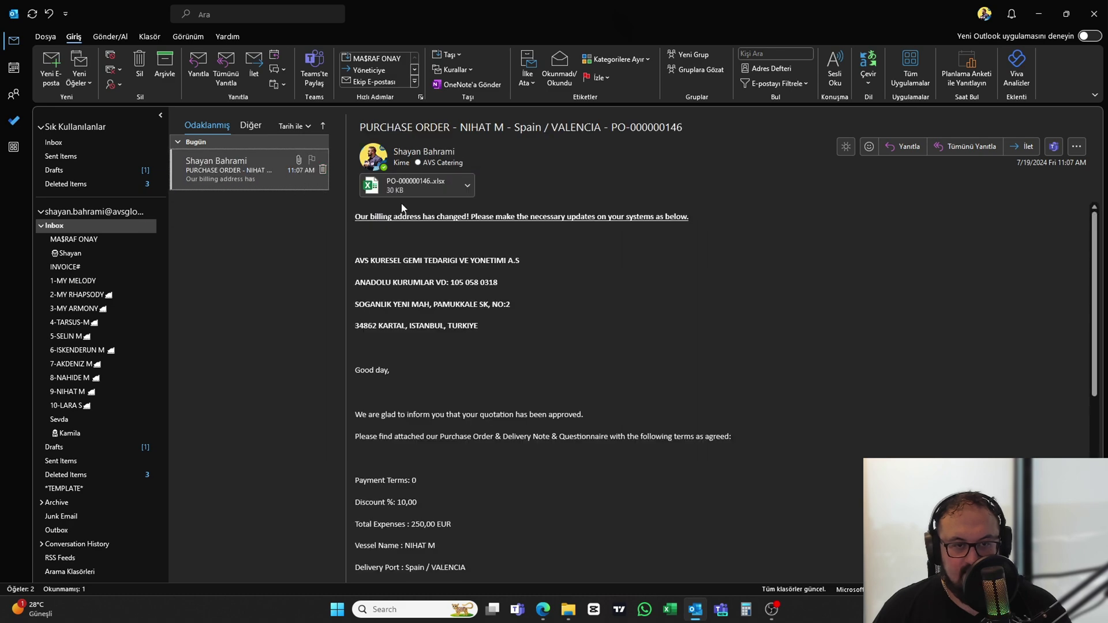
scroll(539, 333, down, 2)
scroll(540, 332, up, 2)
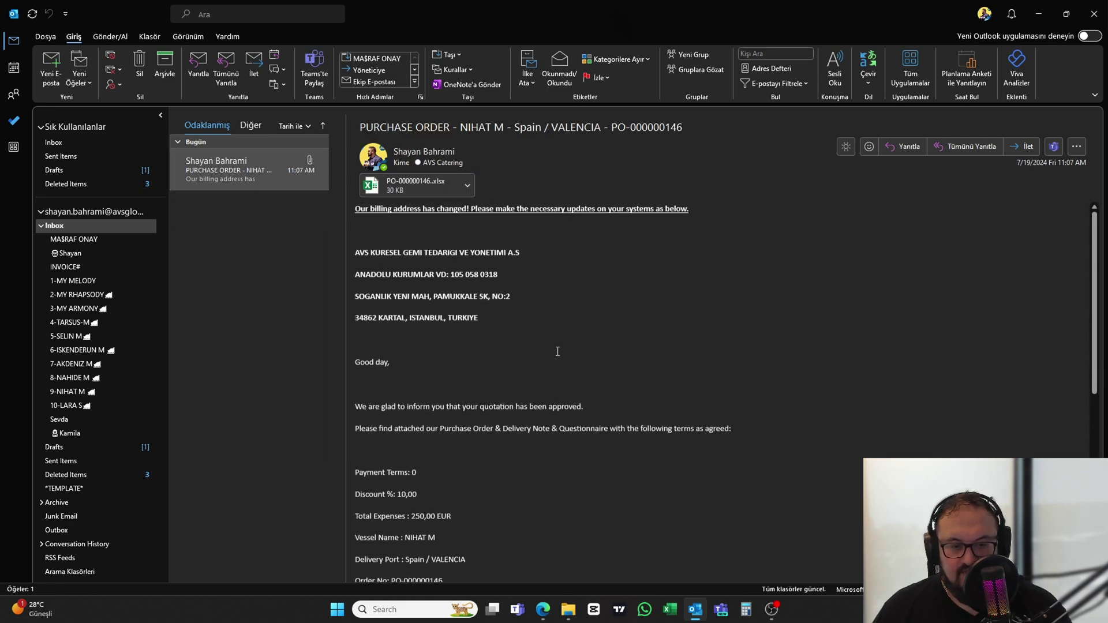
click(266, 162)
click(255, 67)
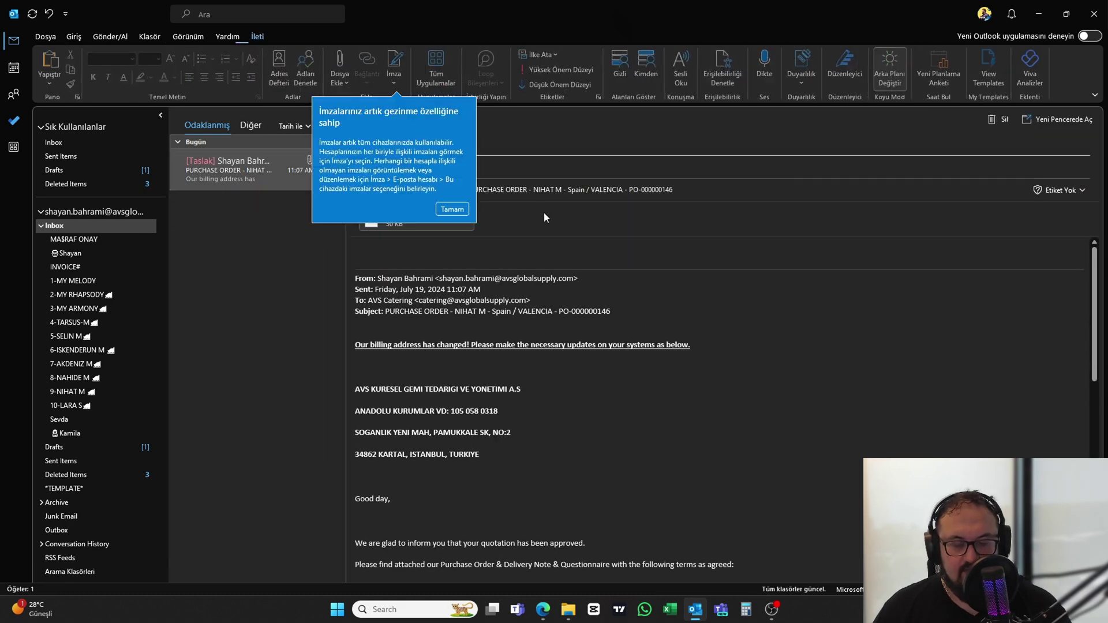
click(456, 209)
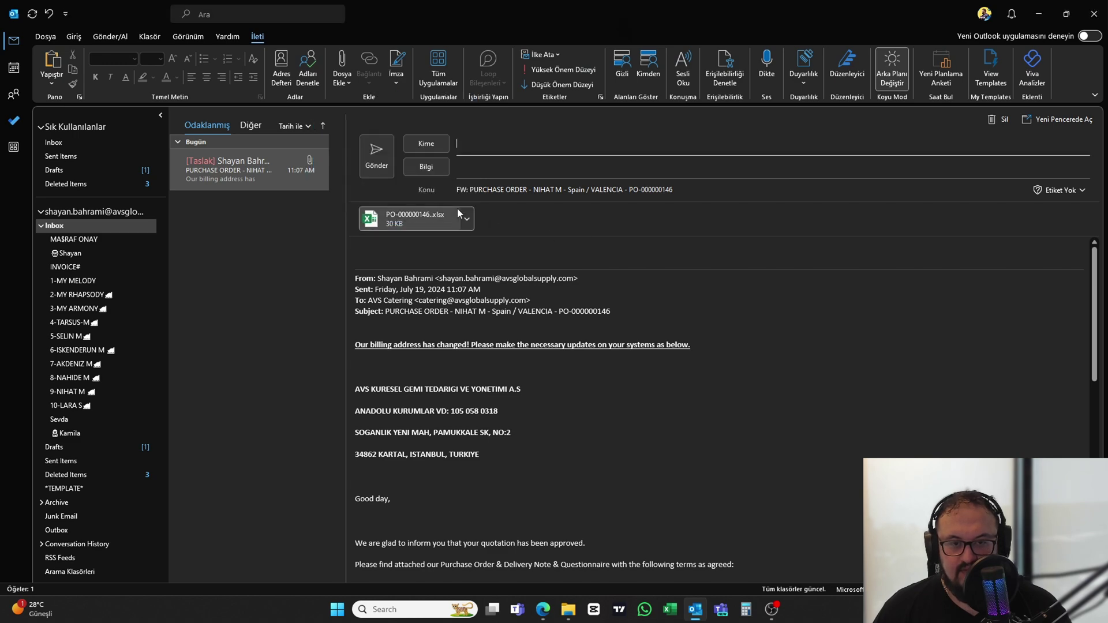
click(1072, 123)
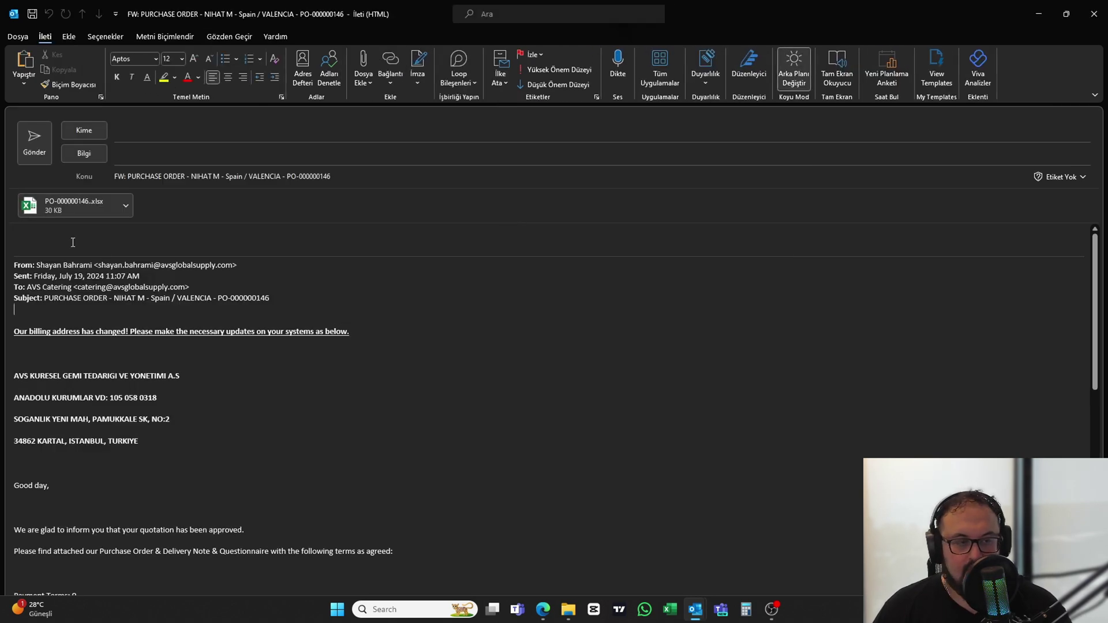
Remove the original message's From, Sent, To and Subject lines above the billing address notice in the draft
click(53, 239)
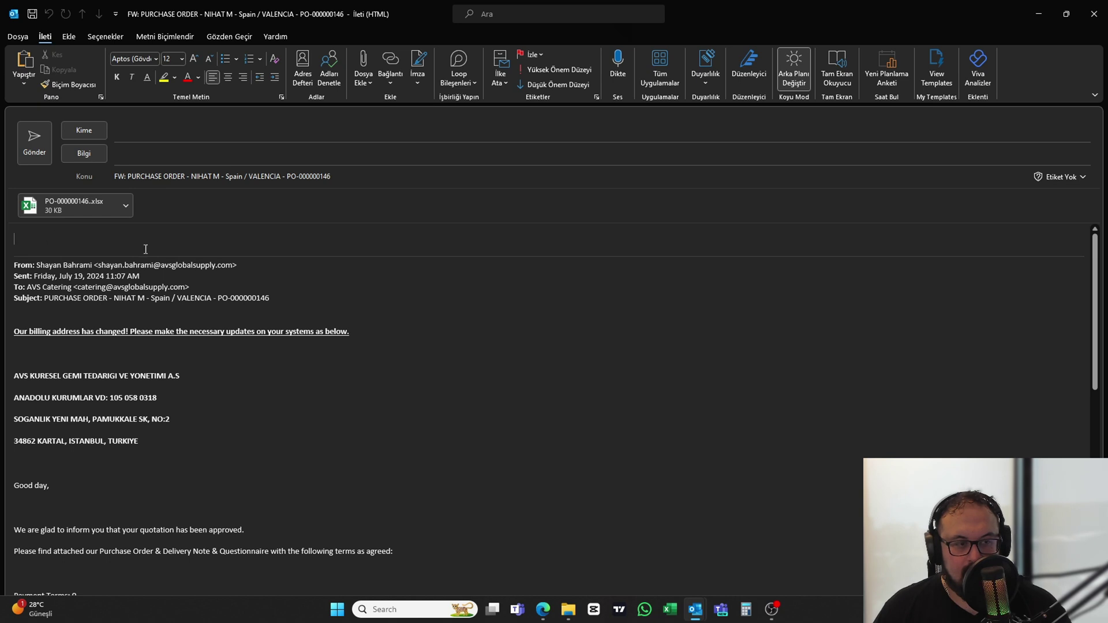
drag(146, 248, 389, 303)
key(Delete)
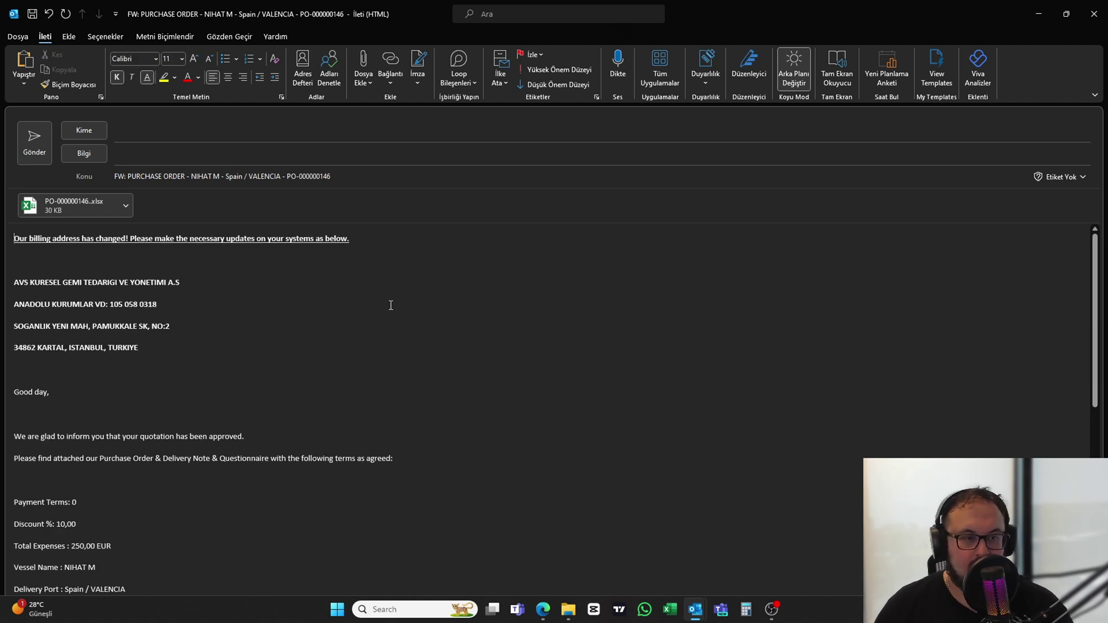
Set the Payment Terms in the forwarded message to 60
scroll(339, 415, down, 3)
click(146, 436)
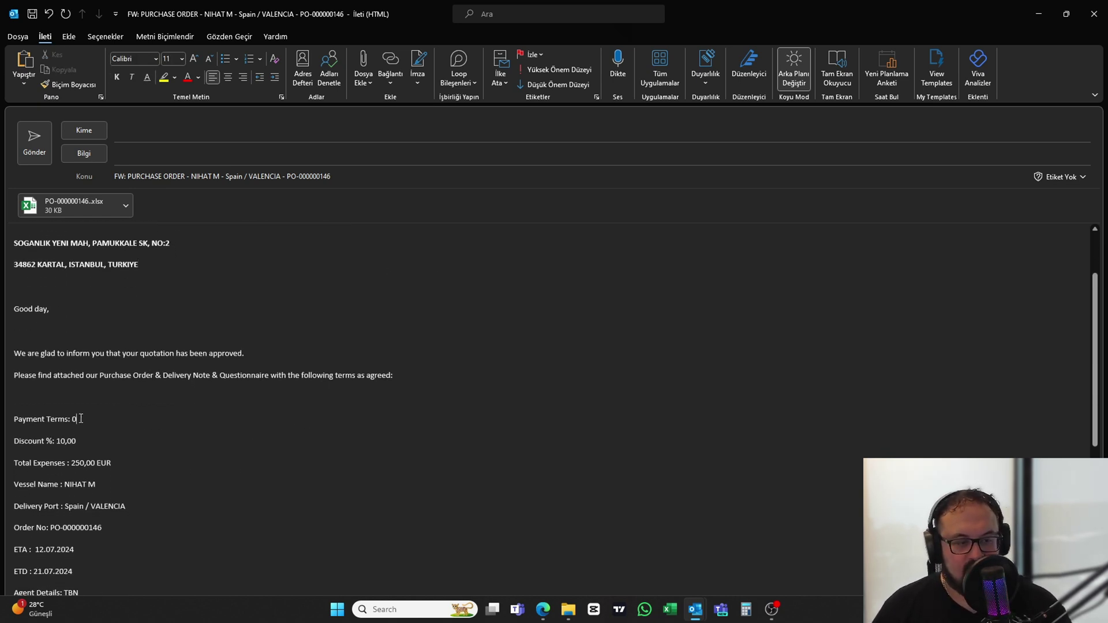
drag(81, 418, 72, 420)
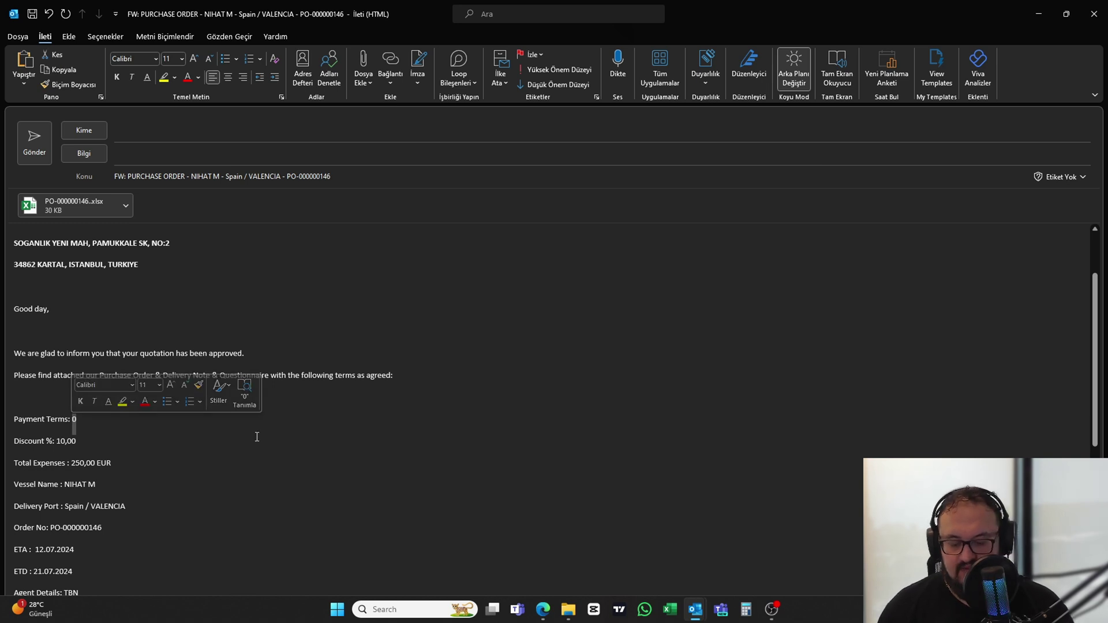
text(60)
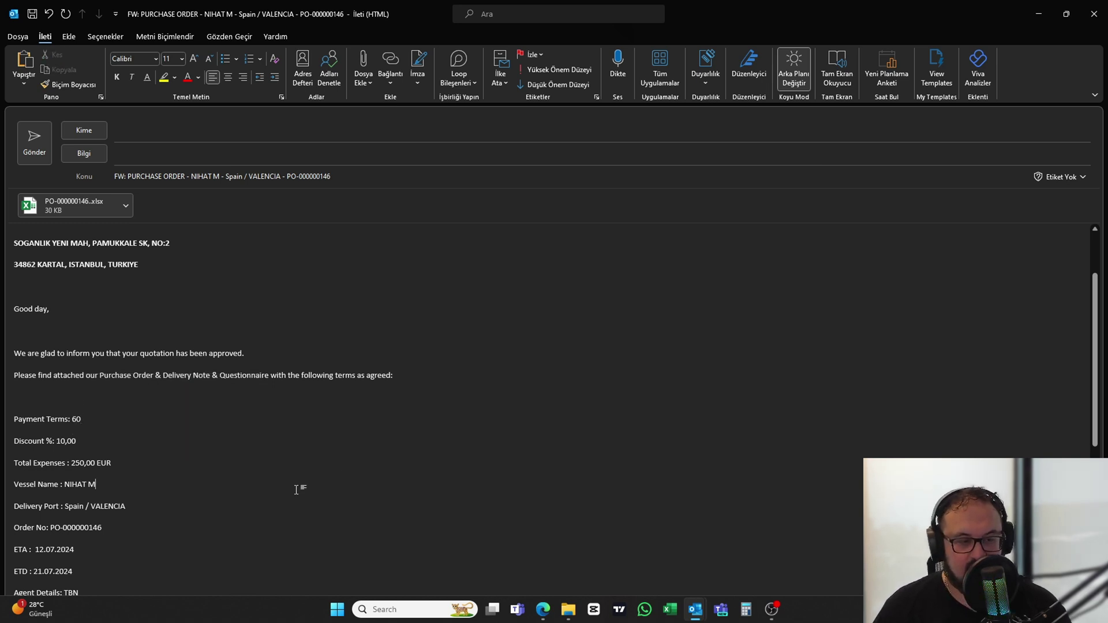
Review the draft's order number, ETA and the rest of its message text
scroll(277, 498, down, 1)
drag(104, 503, 62, 501)
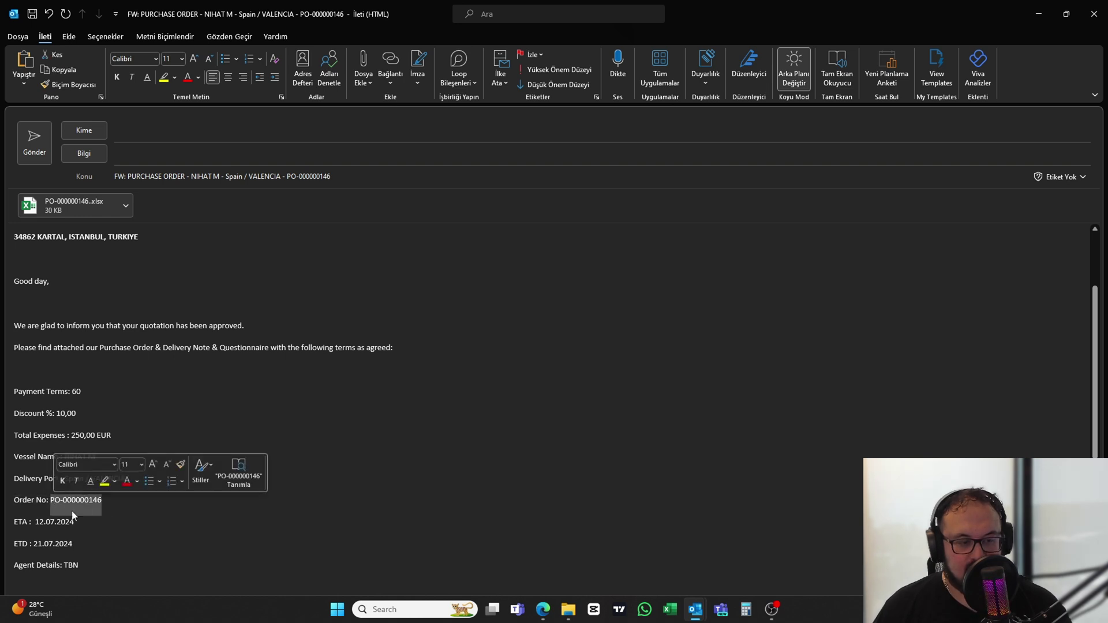
click(77, 524)
scroll(245, 504, up, 4)
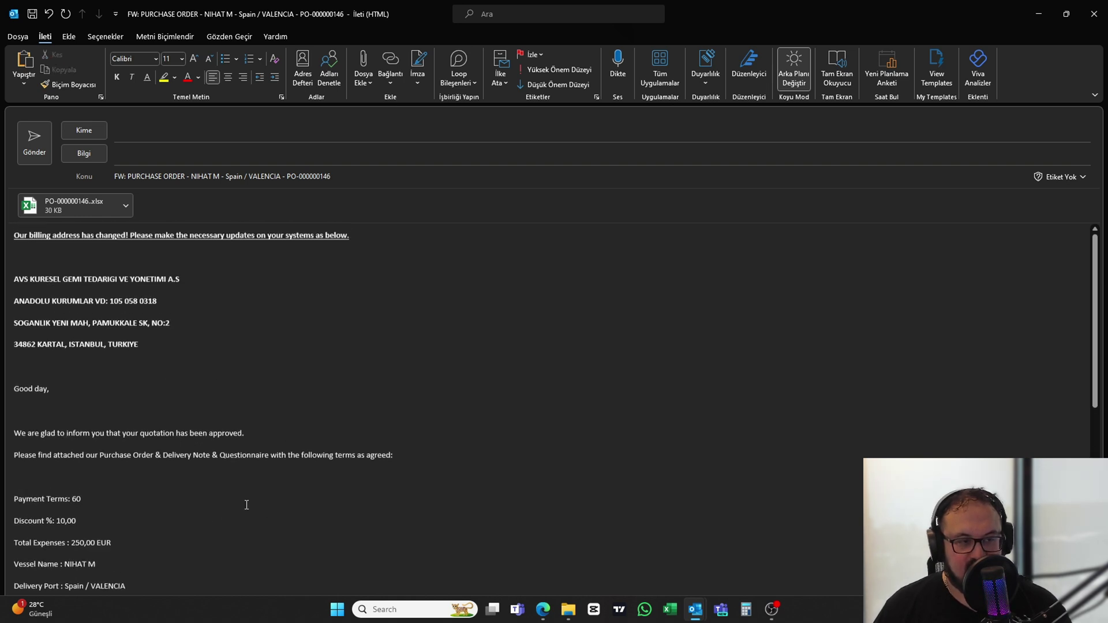
click(231, 413)
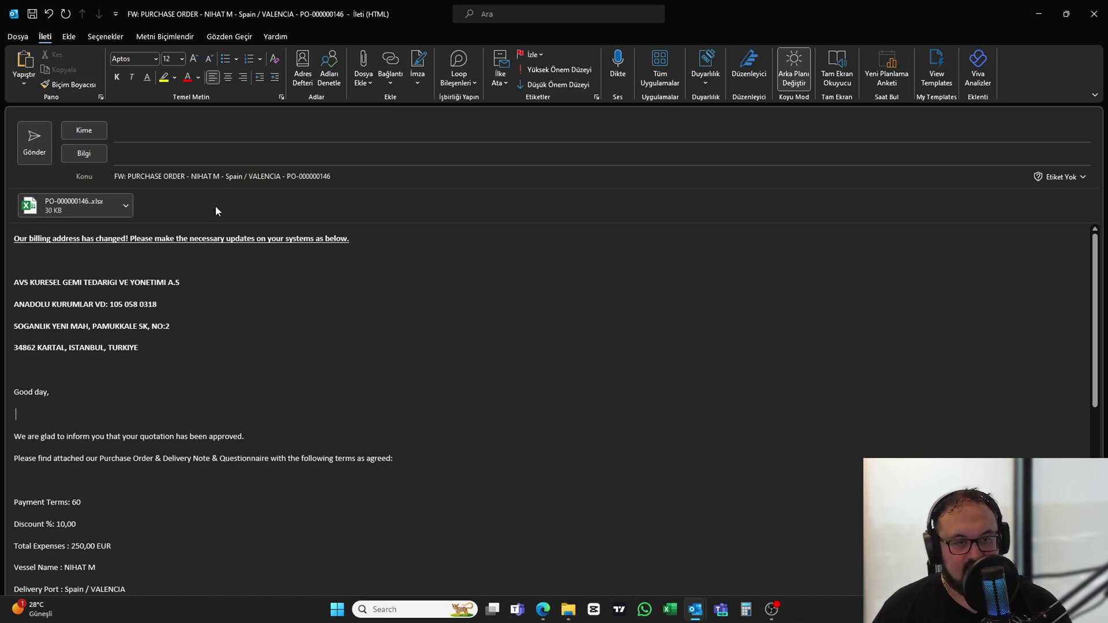
click(314, 349)
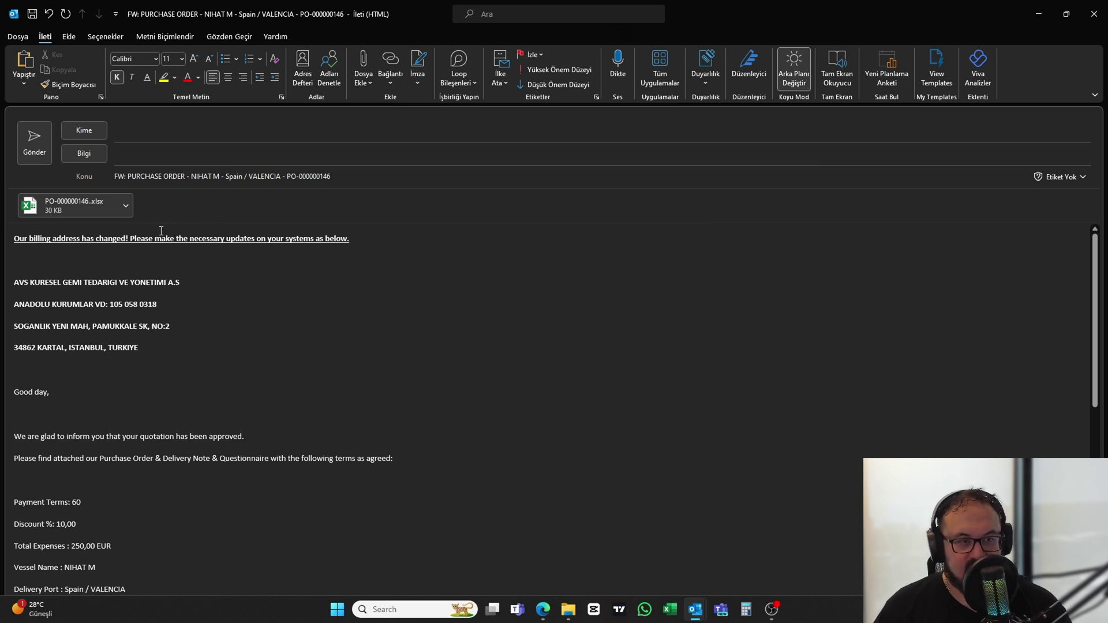
click(1037, 14)
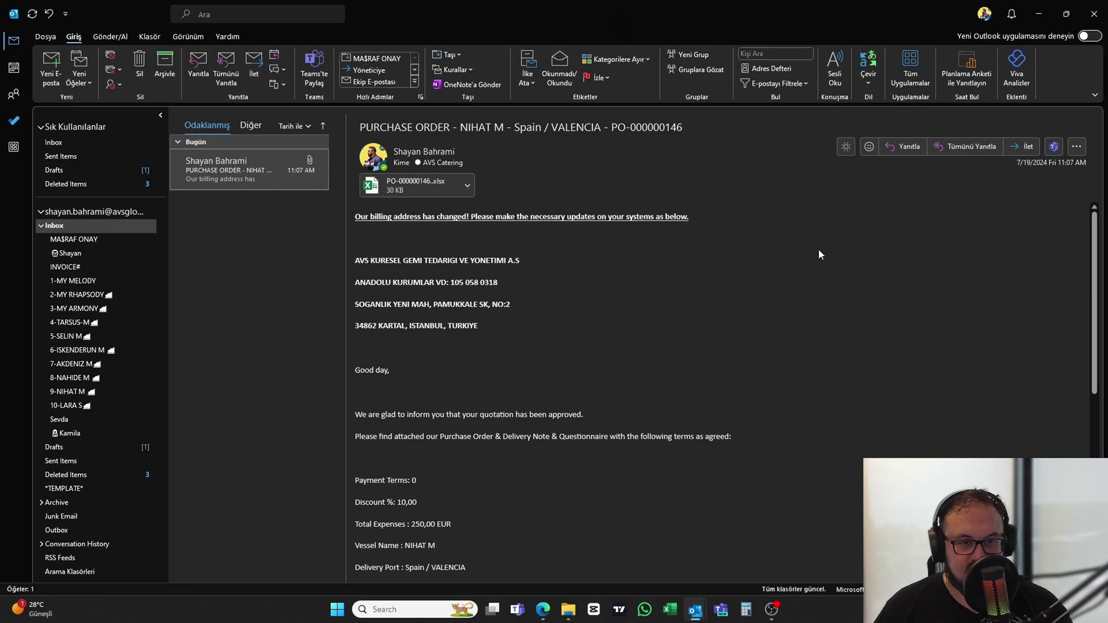
click(1038, 14)
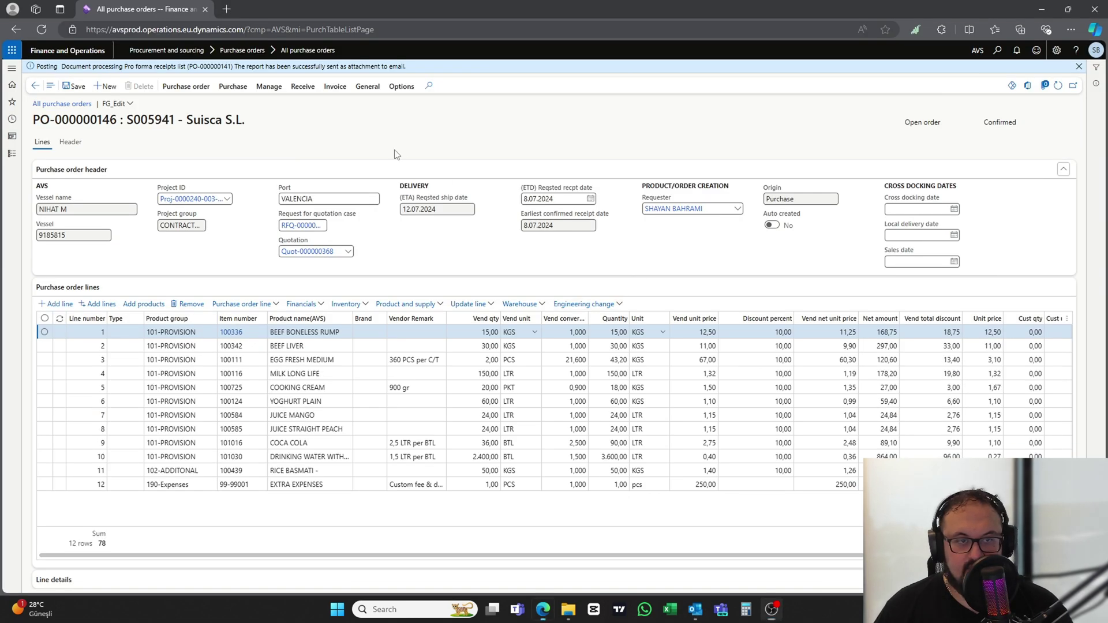
click(268, 86)
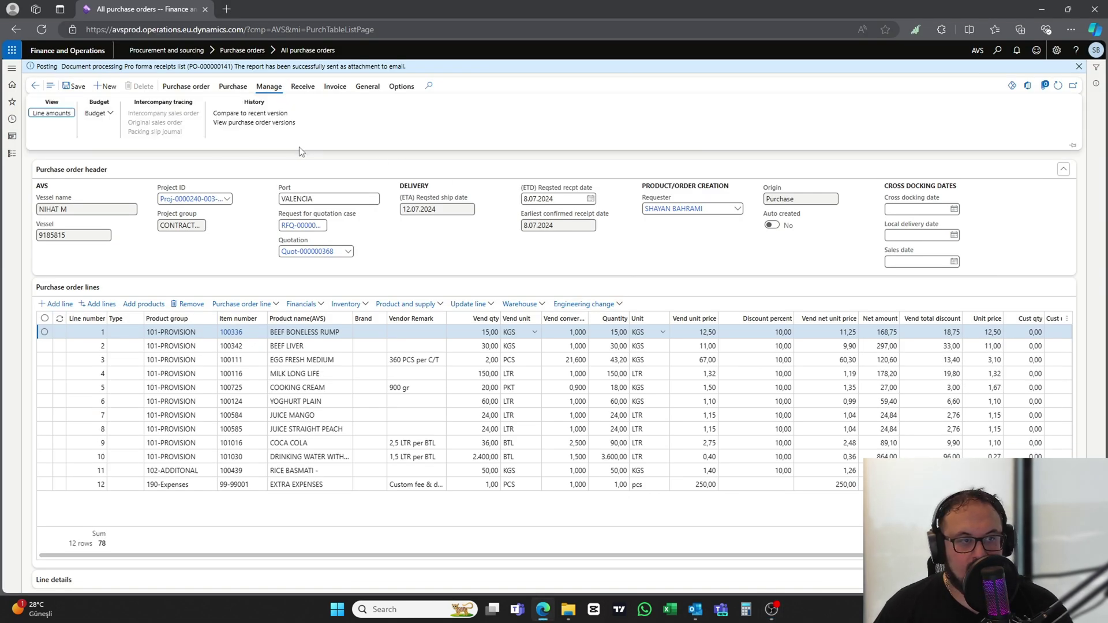
click(302, 86)
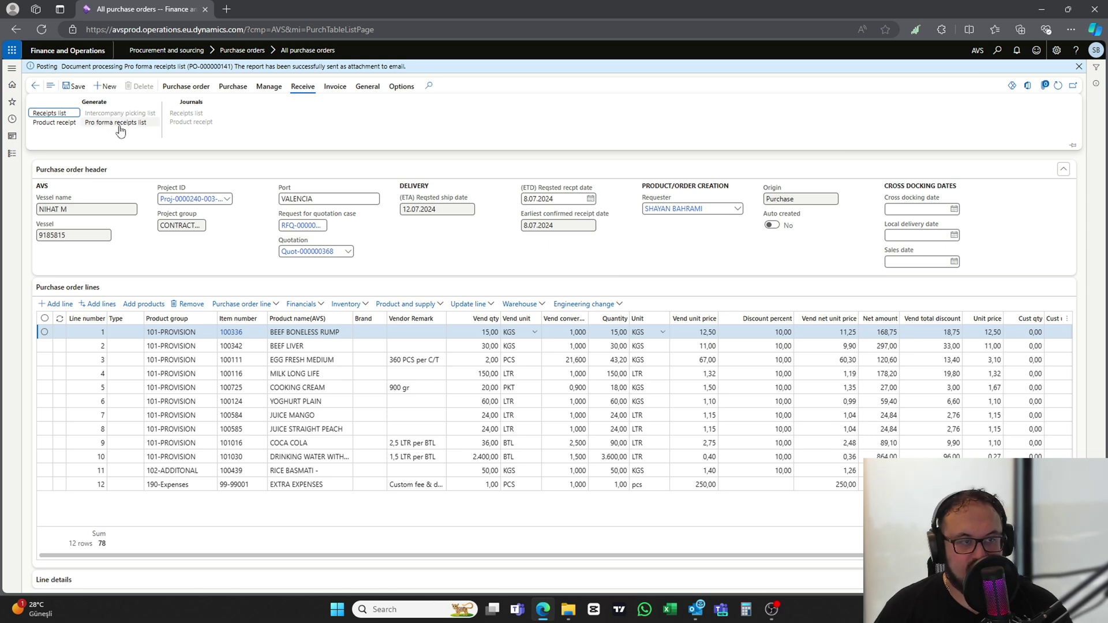
click(533, 210)
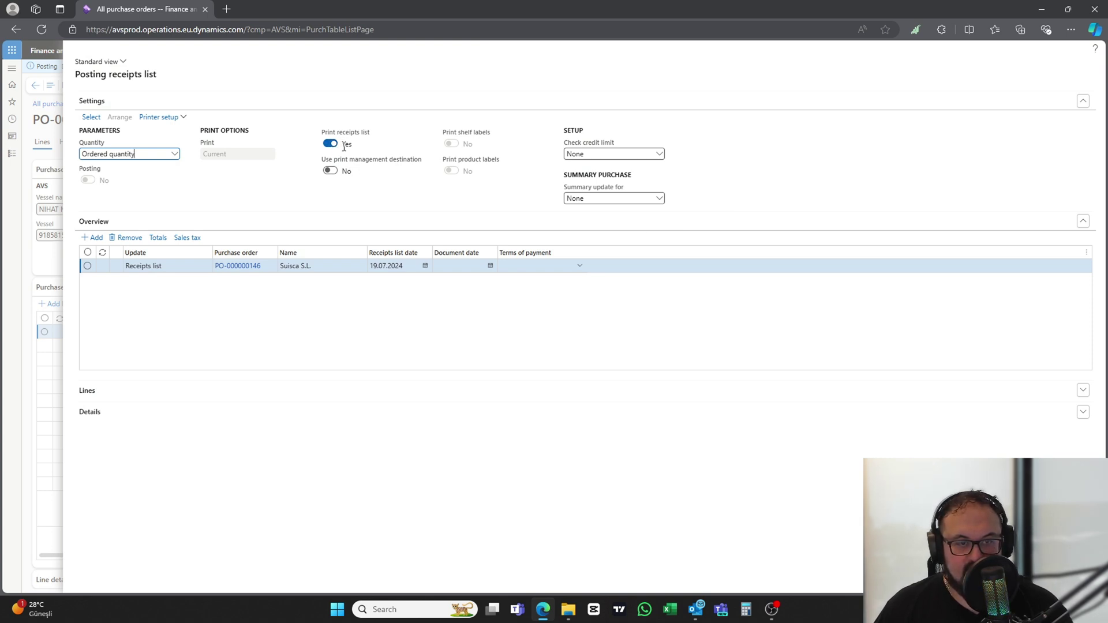
Check that the print destination is email in Microsoft Excel format and generate the pro forma receipts list
click(168, 117)
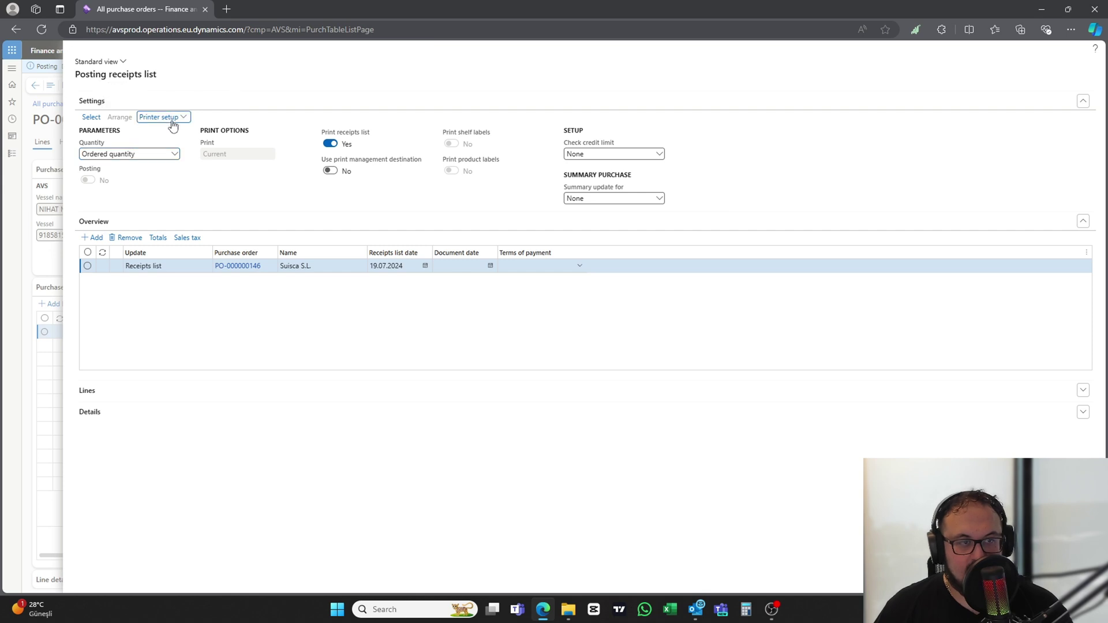
click(168, 131)
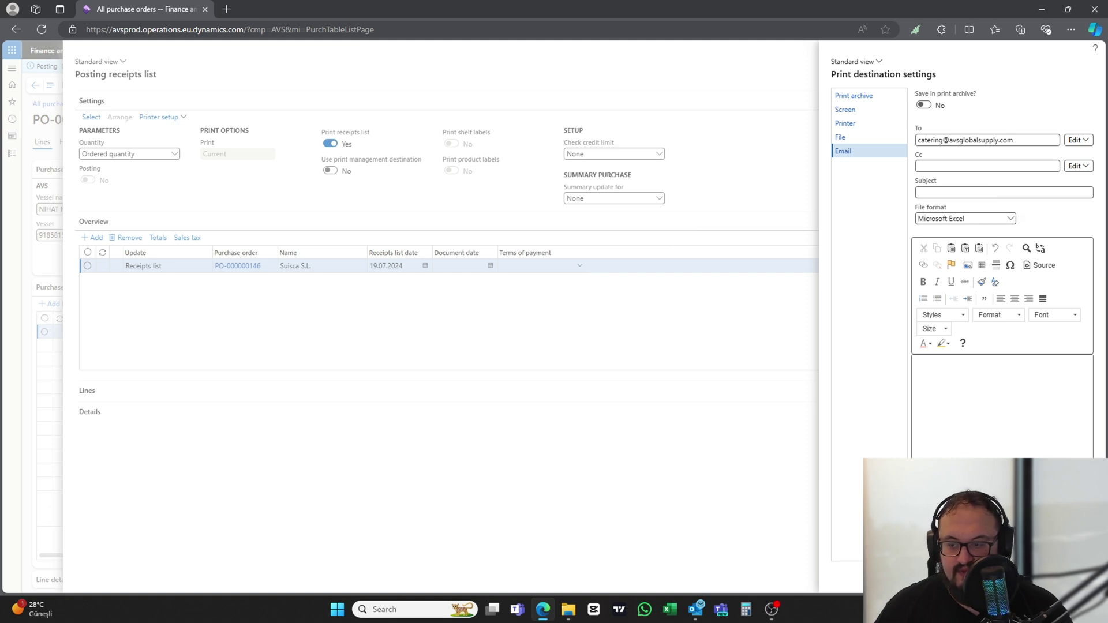
drag(1034, 141, 917, 141)
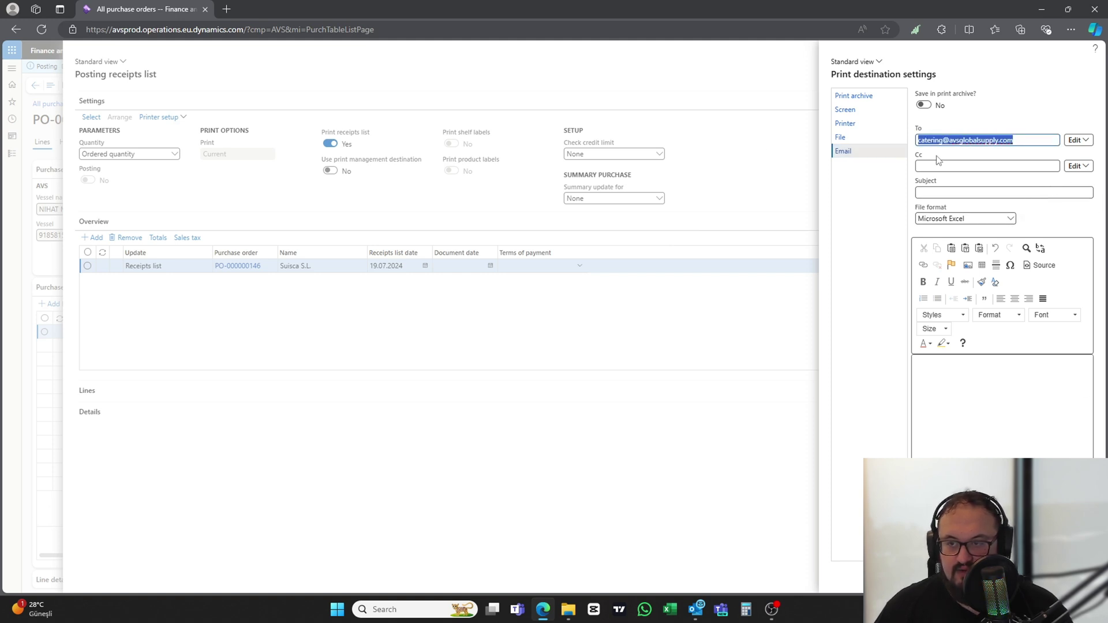
key(Escape)
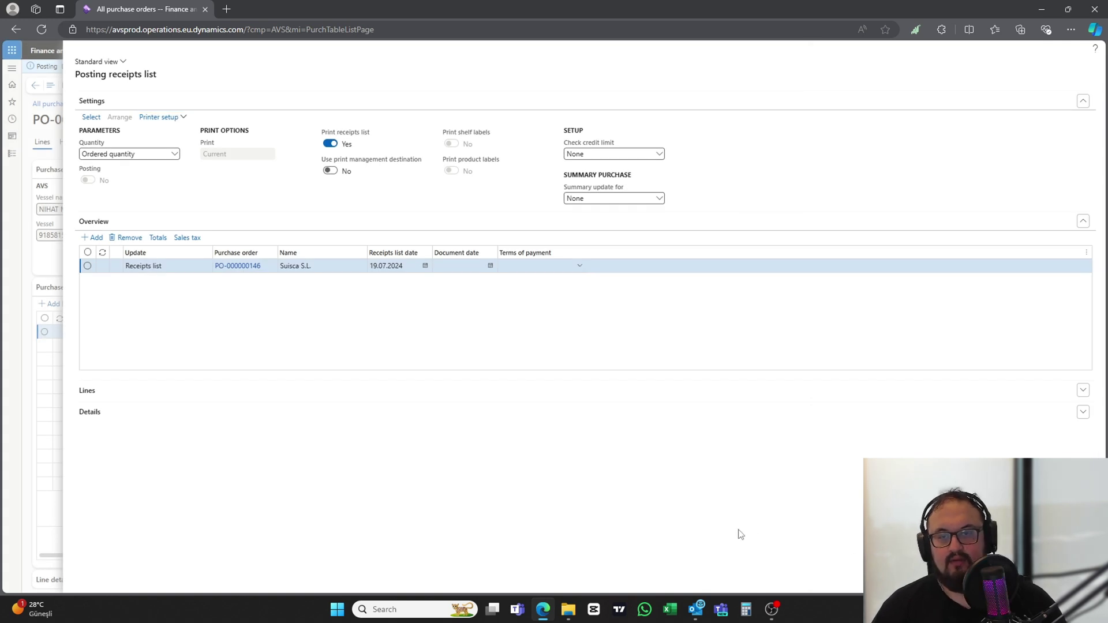
key(Return)
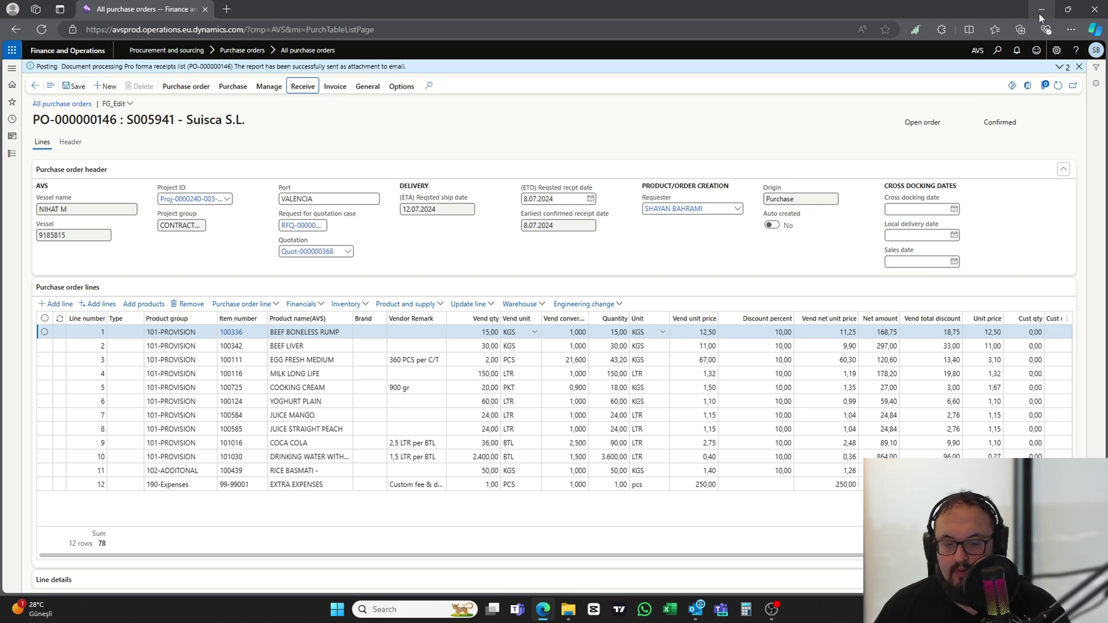
Switch to Outlook and open the Show receipts list.xlsx attachment of the newest message in Sent Items
click(700, 611)
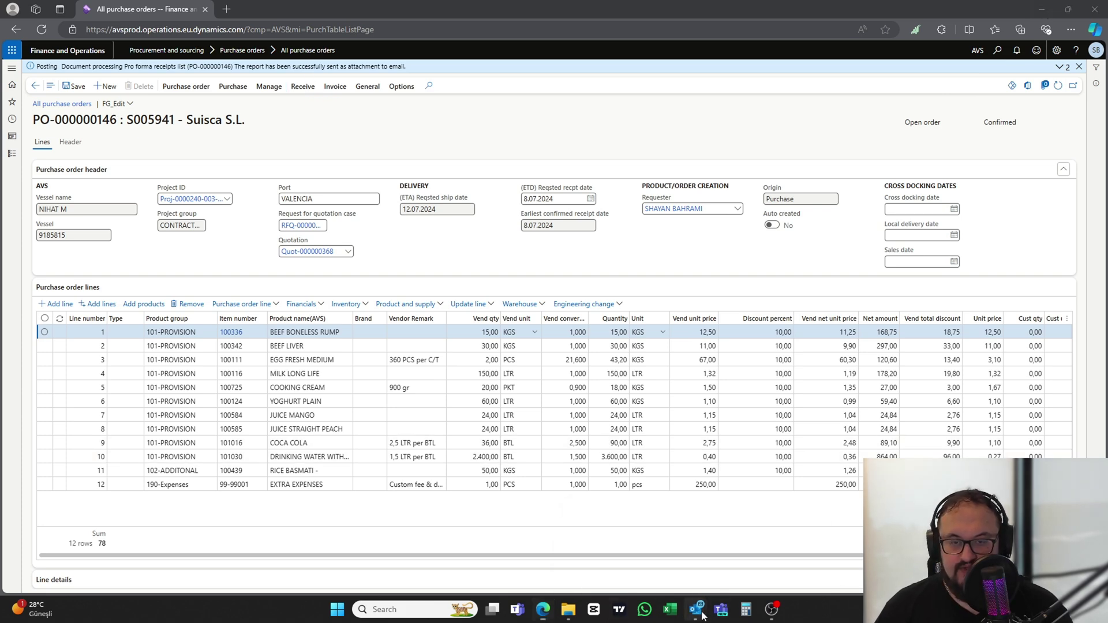
click(744, 554)
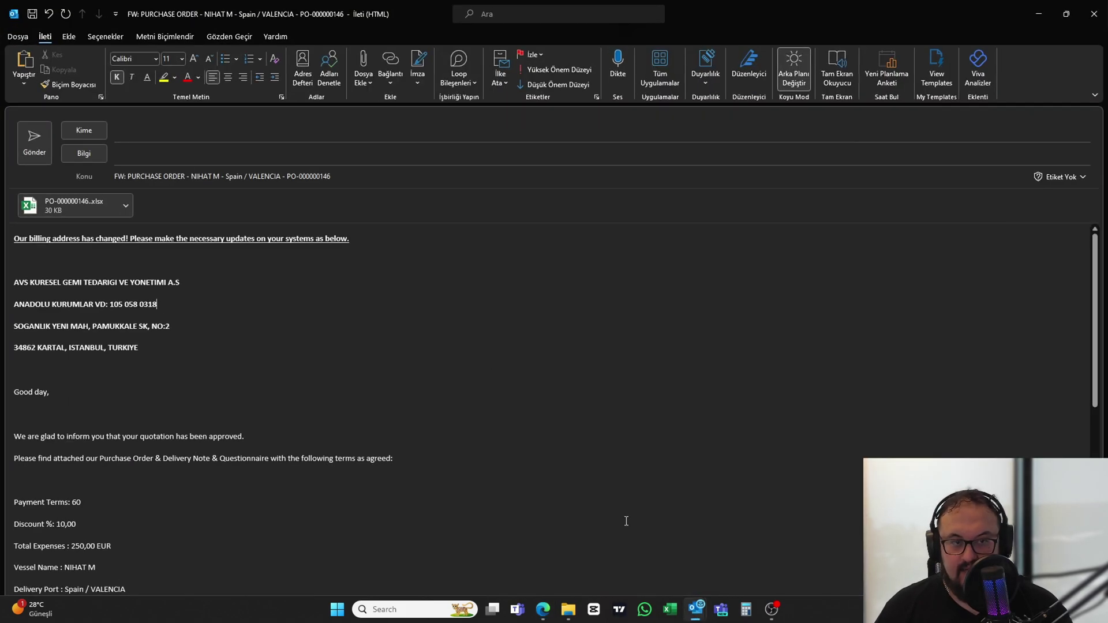
click(1029, 17)
click(617, 569)
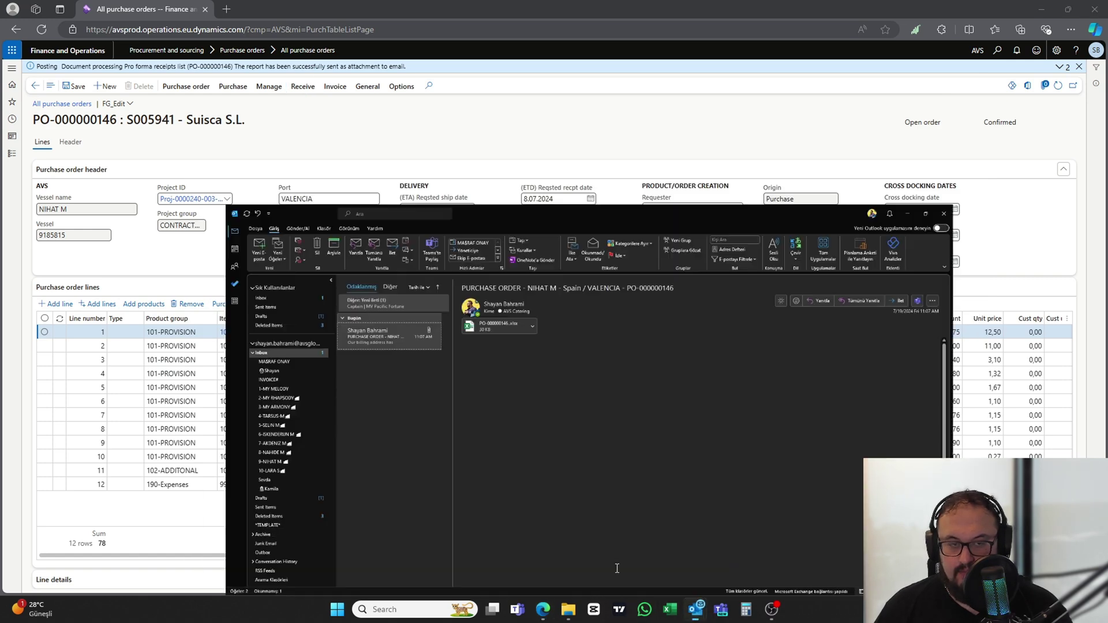
click(77, 154)
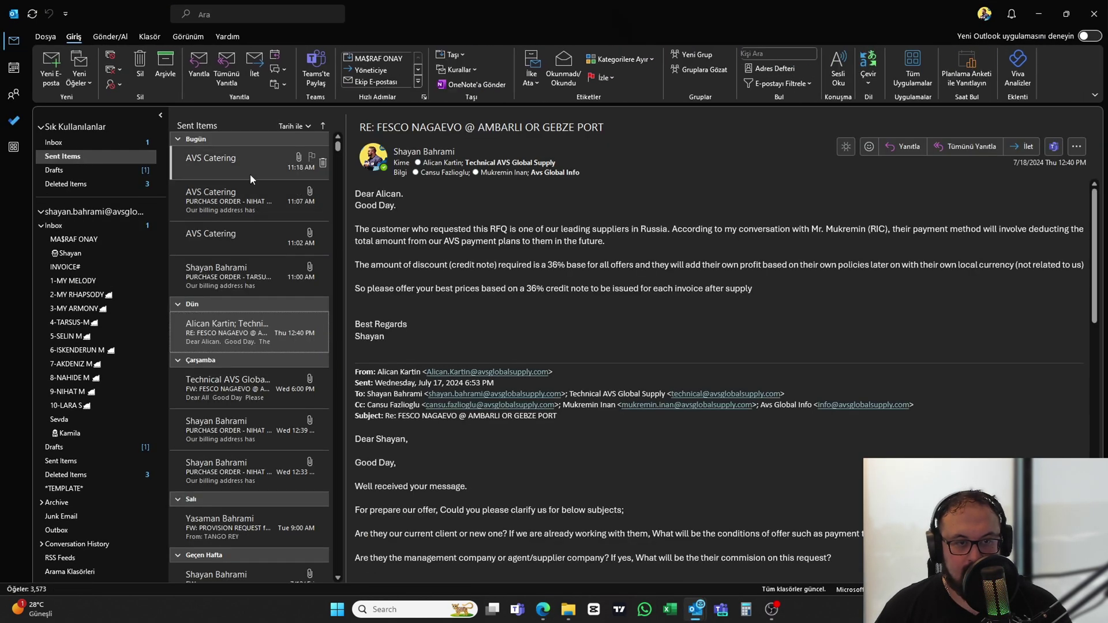
click(251, 174)
click(404, 185)
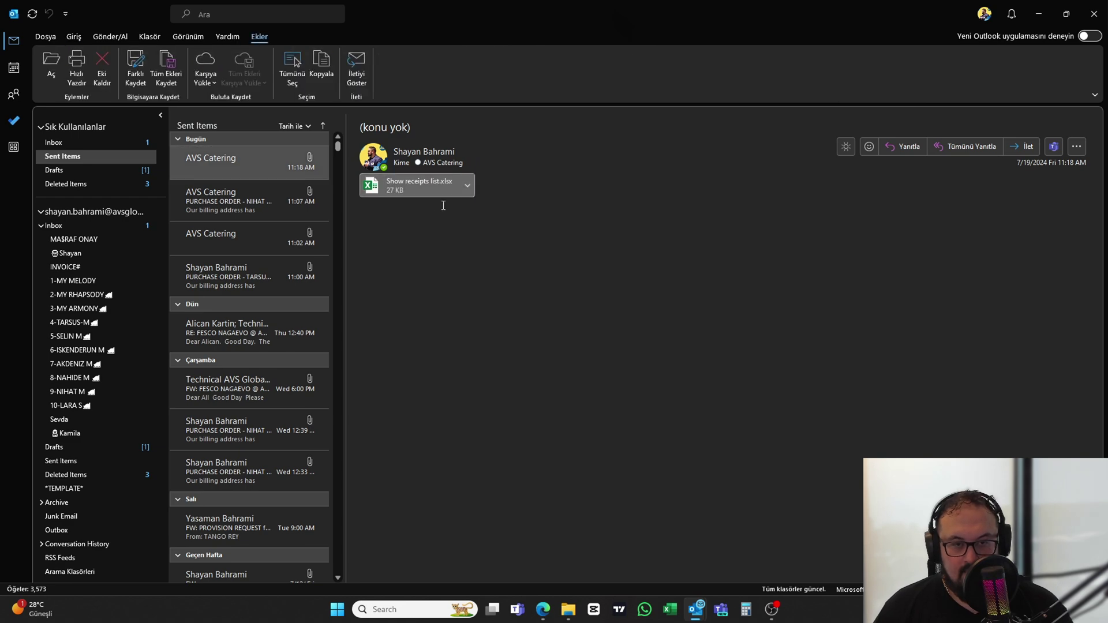
double_click(444, 193)
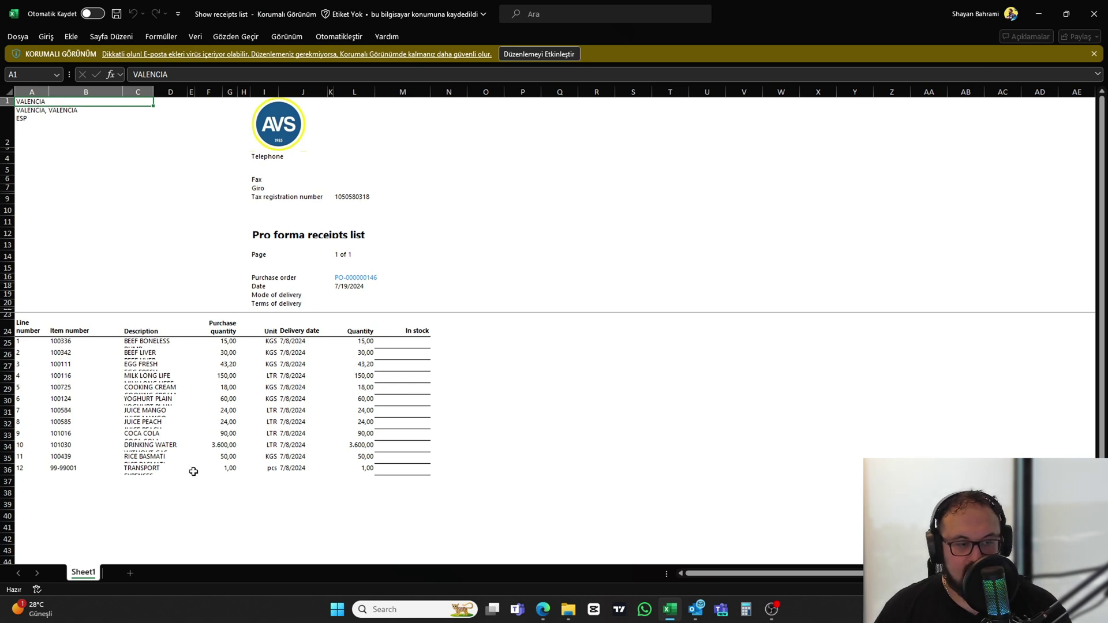
Fit the heights of rows 25 to 36 to review the receipts list items, enable editing, and close the workbook
drag(7, 342, 7, 470)
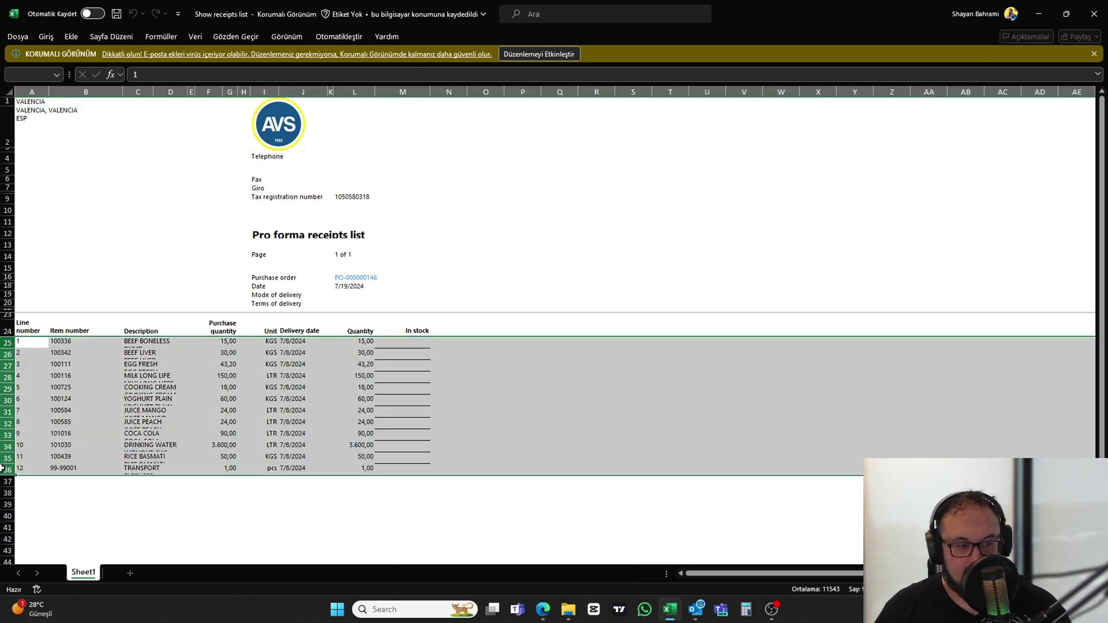
drag(3, 394, 2, 402)
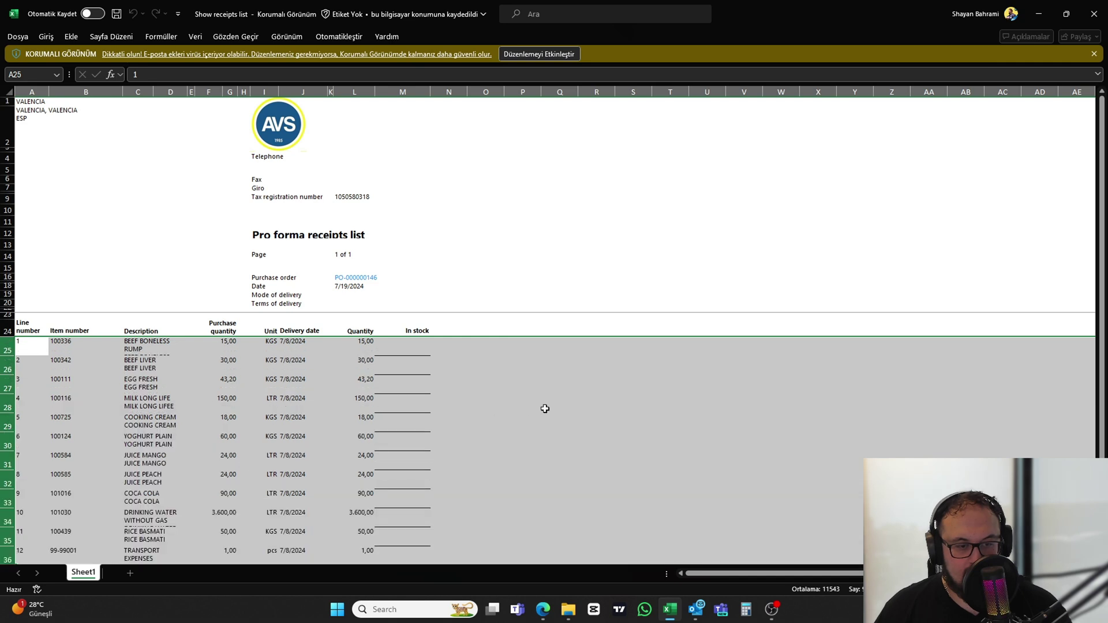
click(544, 407)
scroll(233, 478, down, 2)
scroll(233, 477, up, 2)
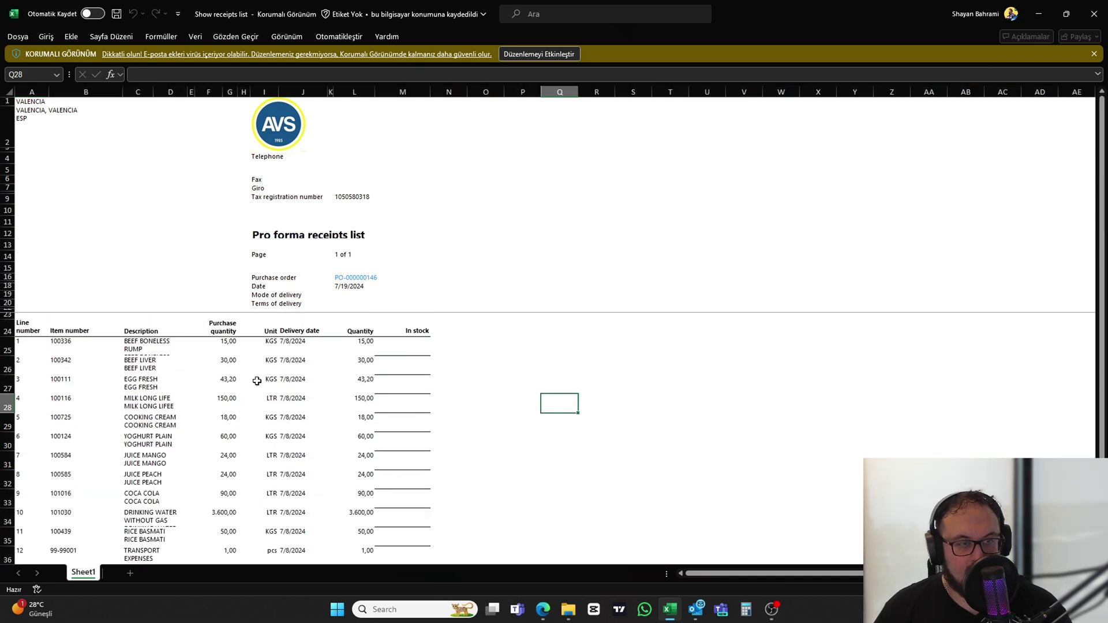
click(52, 156)
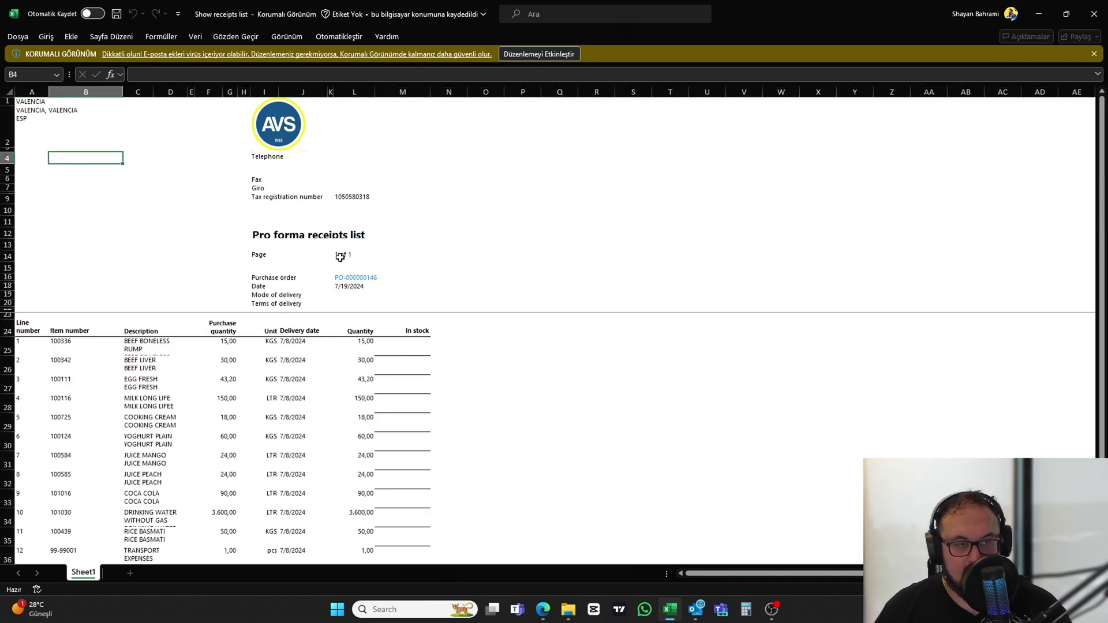
click(557, 52)
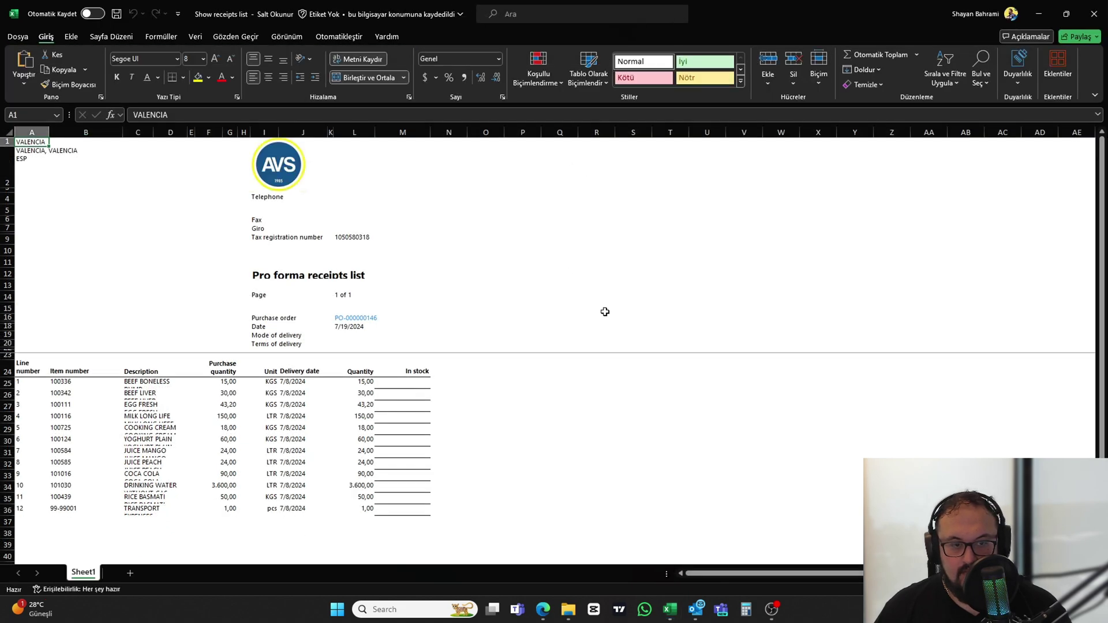
click(1090, 11)
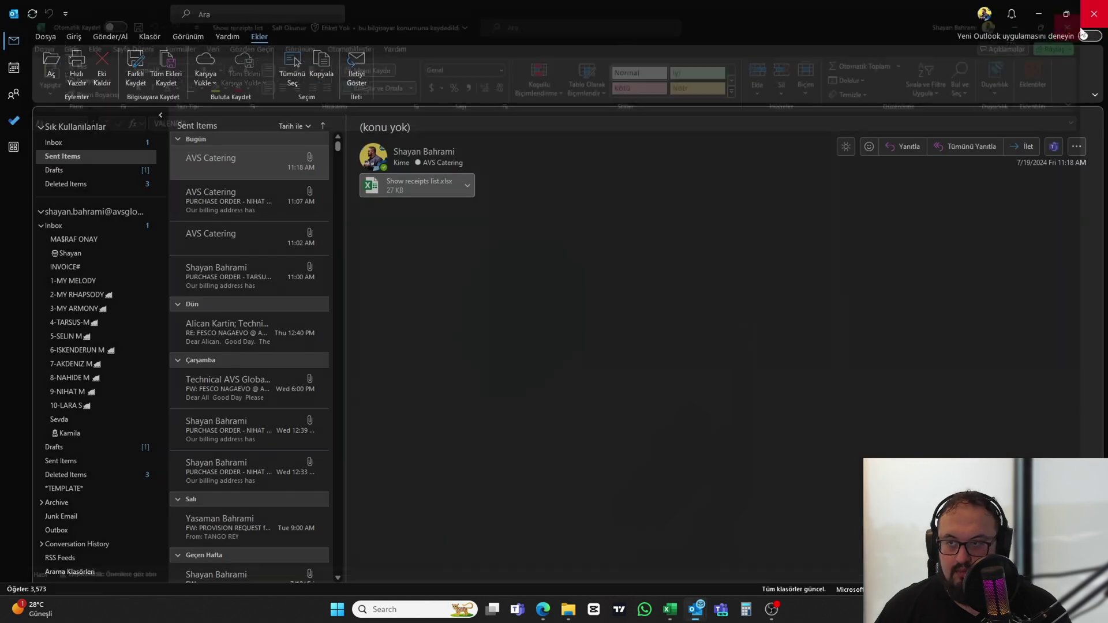
Attach Show receipts list.xlsx to the purchase order draft and replace FW: in its subject with FINAL
drag(414, 189, 349, 305)
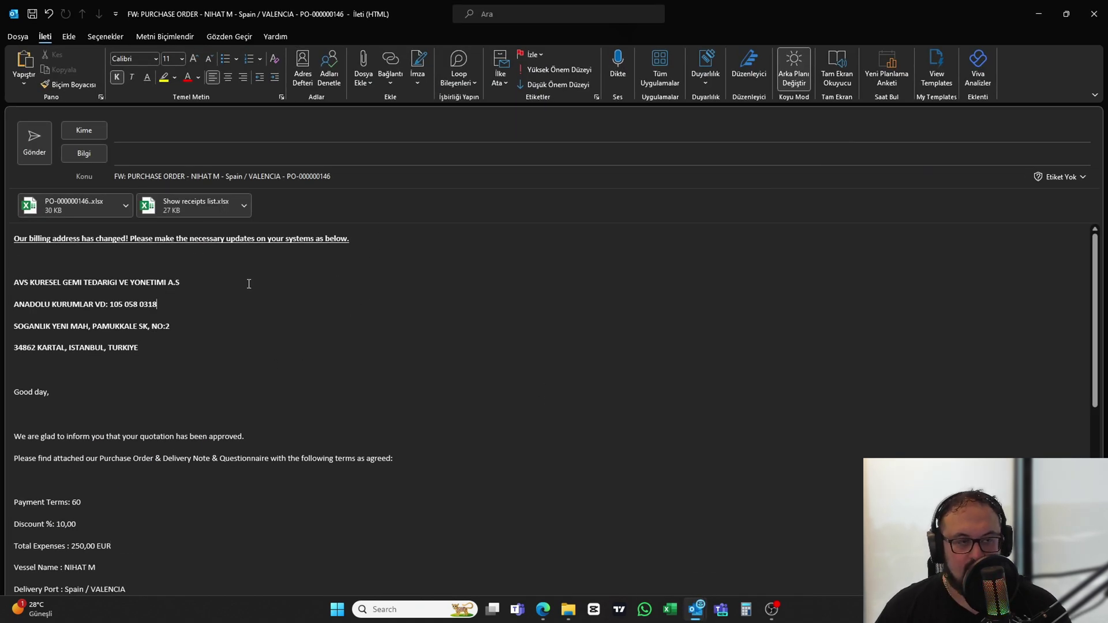
drag(127, 176, 115, 176)
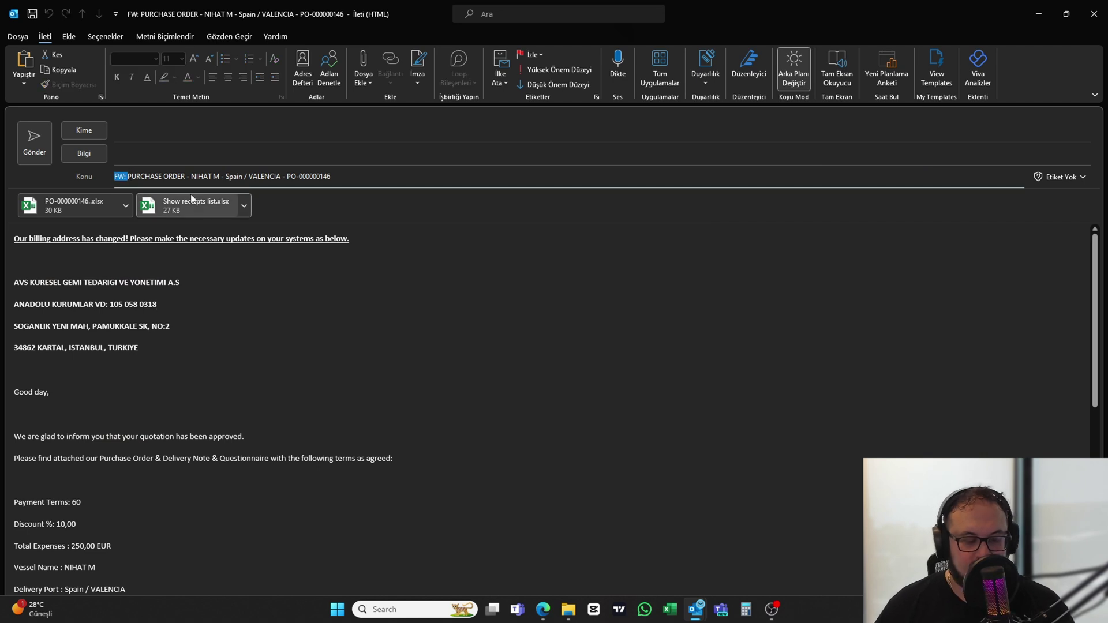
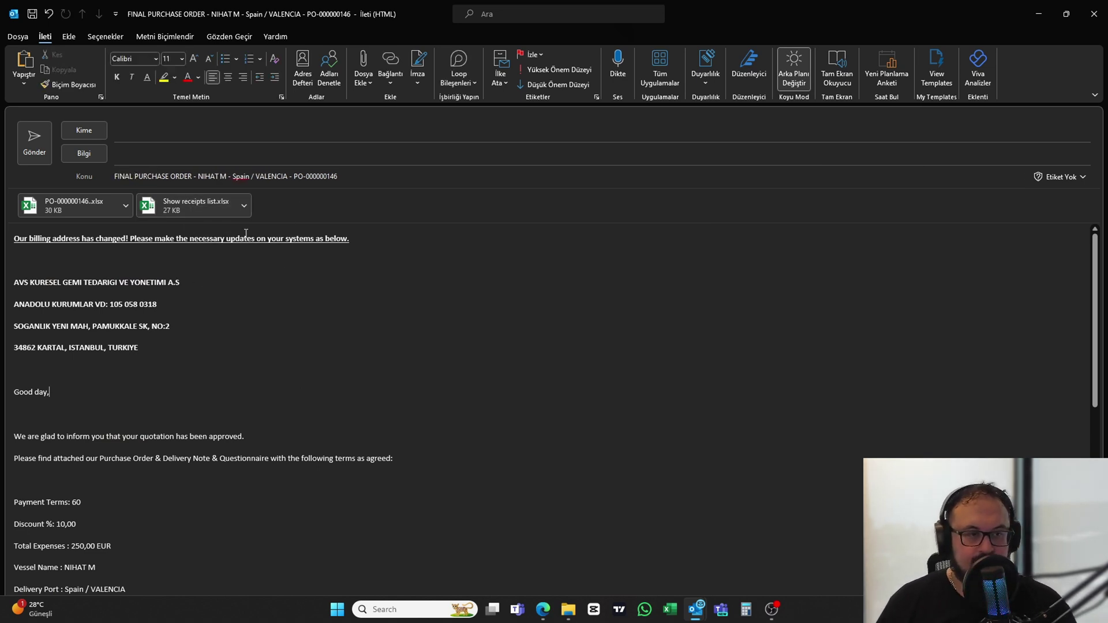
Uncover the desktop around the draft and replace its receipts list attachment with a copy renamed DELIVERY NOTE.xlsx
drag(428, 9, 549, 238)
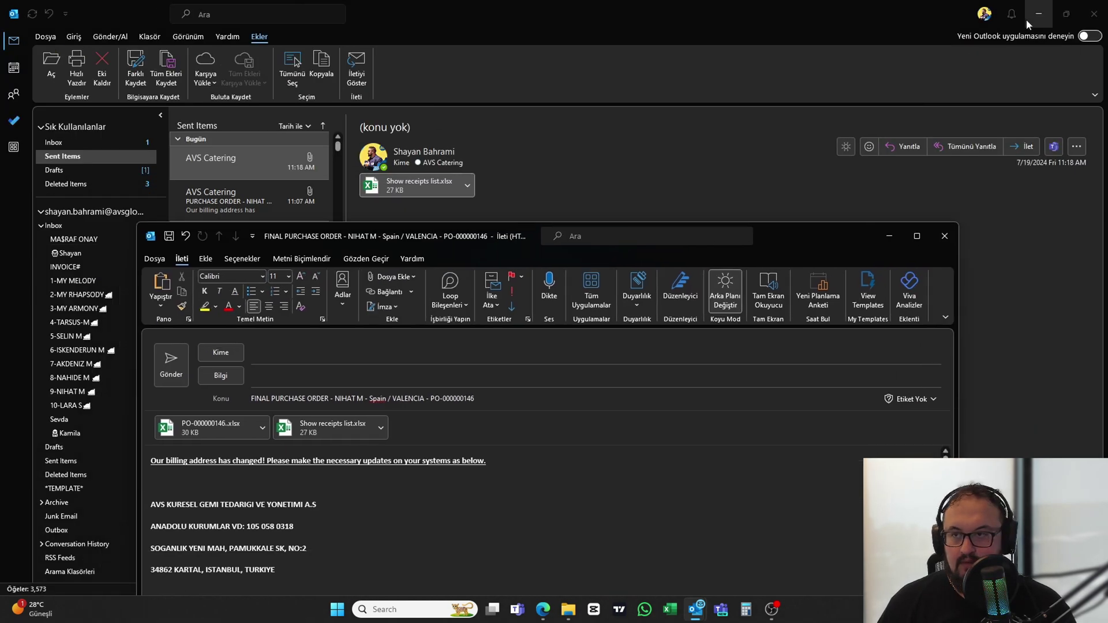
click(1037, 15)
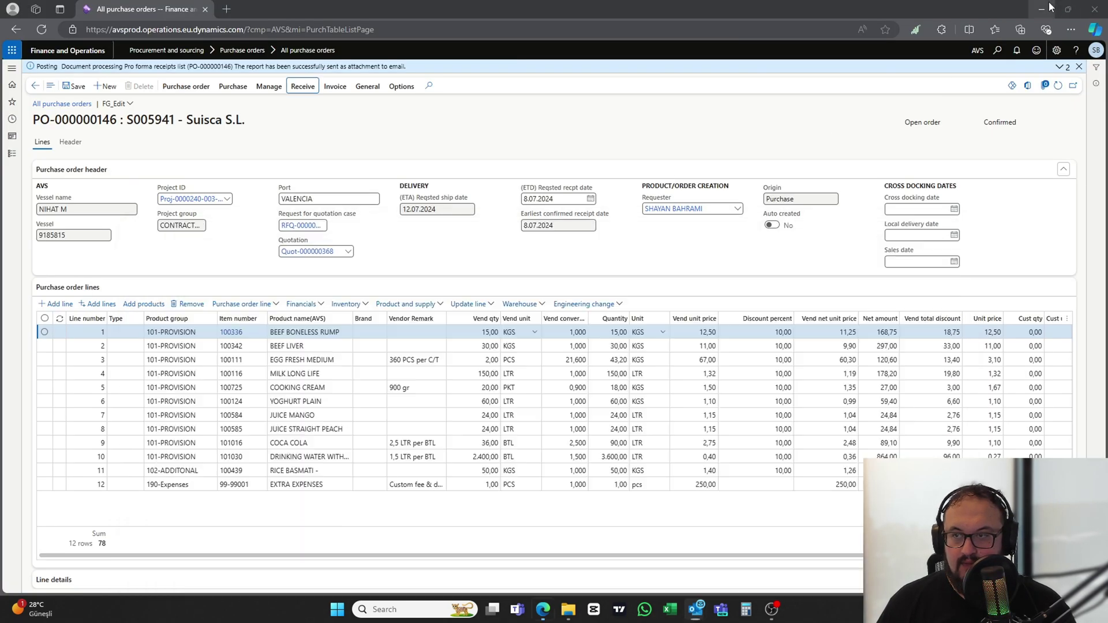
click(1041, 9)
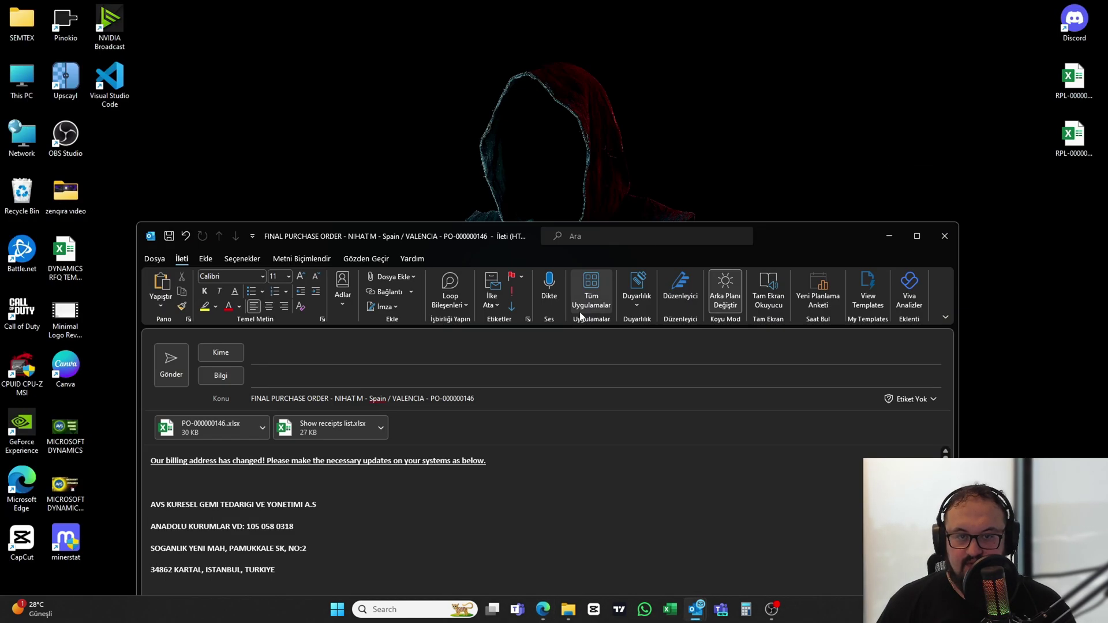
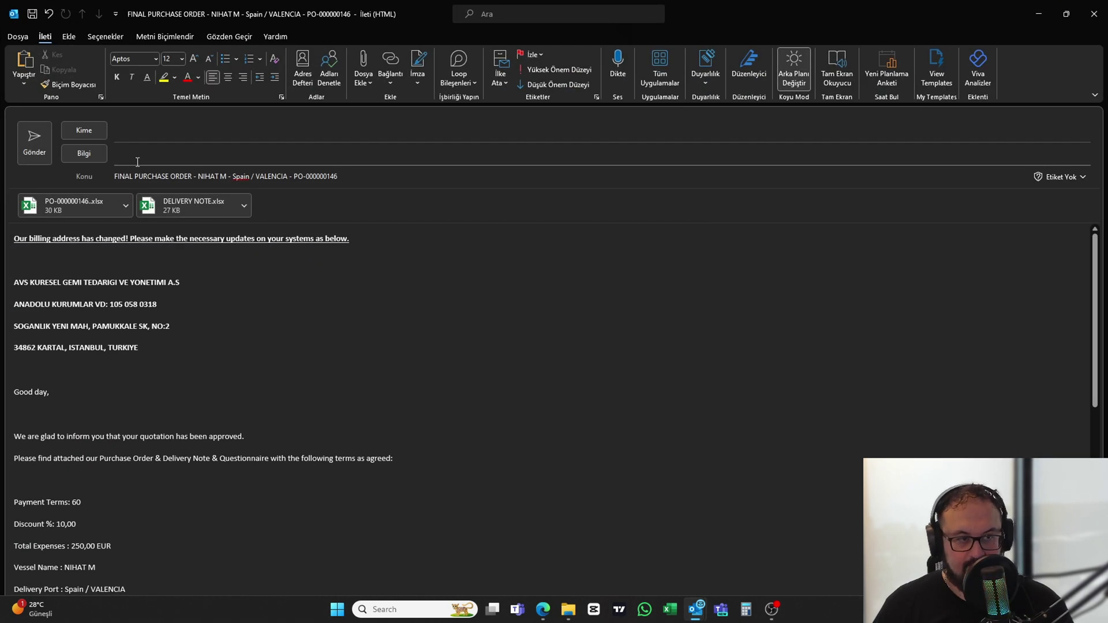
click(144, 133)
text(A)
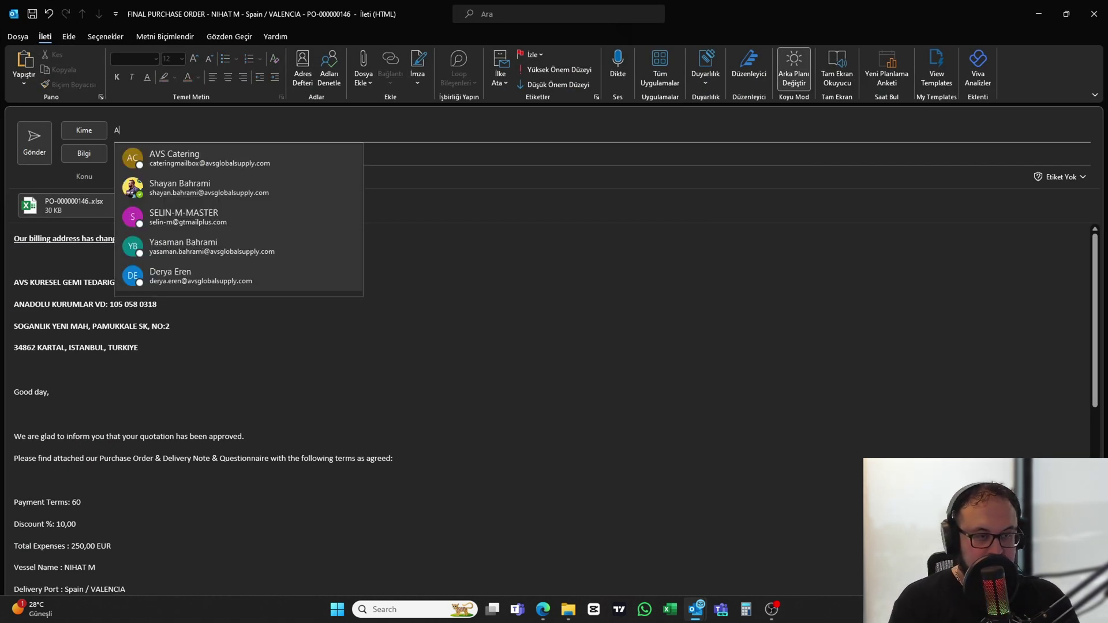
text(DSGSJDHAKSJDKLAGSKDASGDKLJŞSADA)
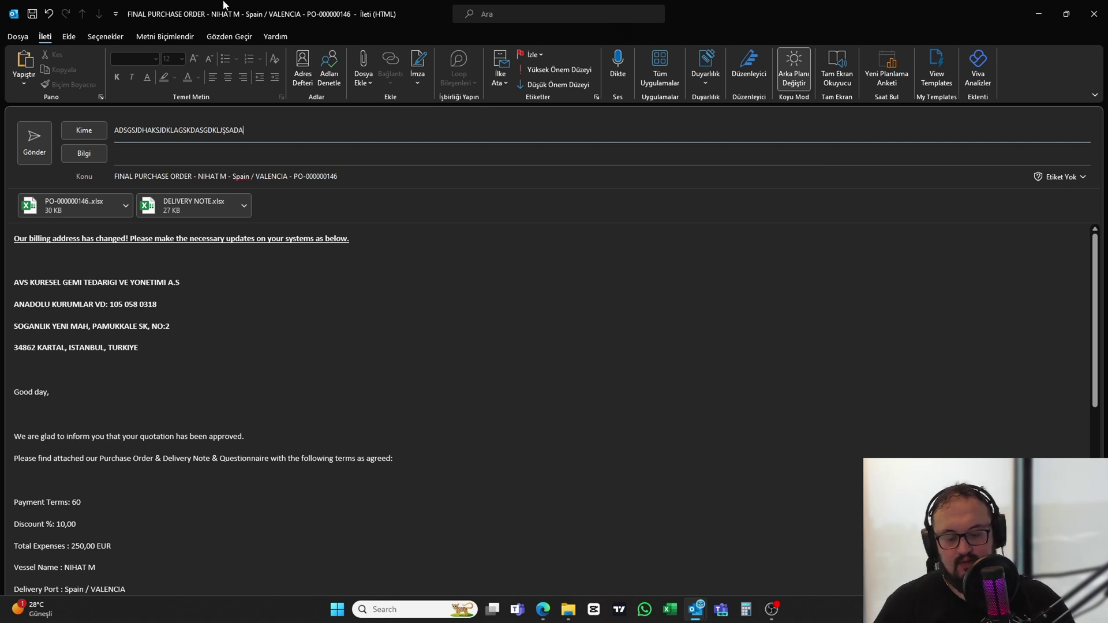
key(BackSpace)
key(BackSpace)
key(BackSpace)
key(BackSpace)
key(BackSpace)
key(BackSpace)
key(BackSpace)
key(BackSpace)
key(BackSpace)
key(BackSpace)
key(BackSpace)
key(BackSpace)
key(BackSpace)
key(BackSpace)
key(BackSpace)
key(BackSpace)
key(BackSpace)
key(BackSpace)
key(BackSpace)
key(BackSpace)
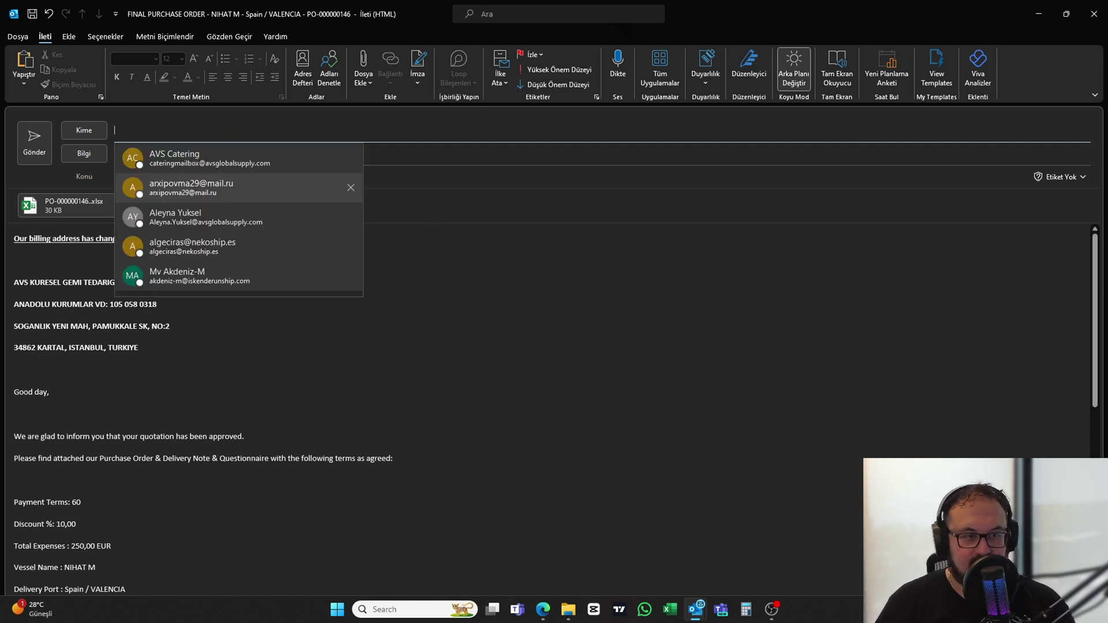
click(712, 283)
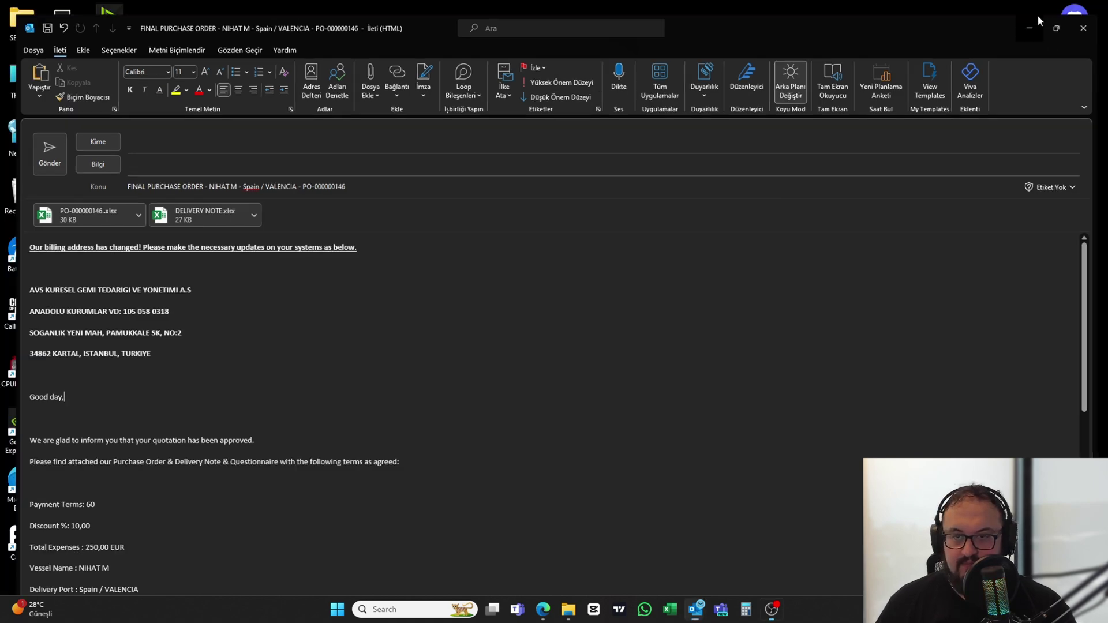
Put the finished draft aside and switch back to the purchase order in Dynamics
click(1038, 14)
click(543, 609)
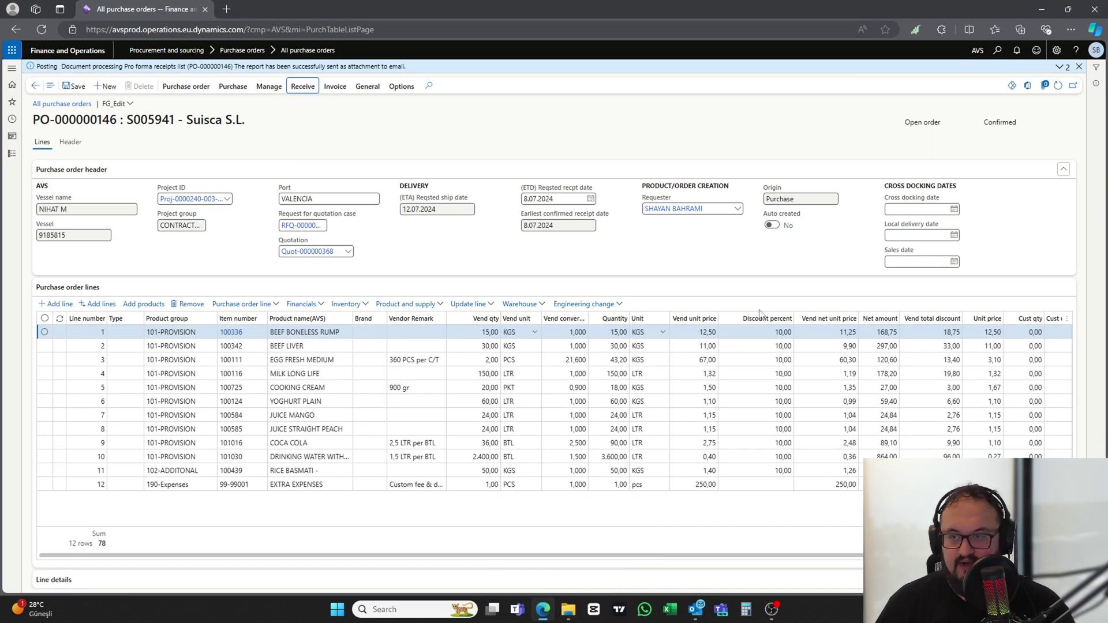